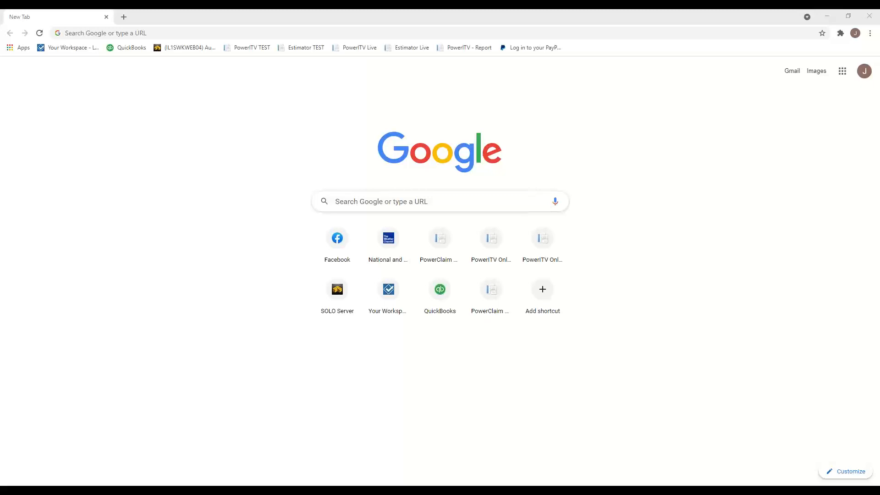
- Go to powerclaimestimator.net in Chrome to bring up the sign-in page
click(183, 28)
text(powerclaim)
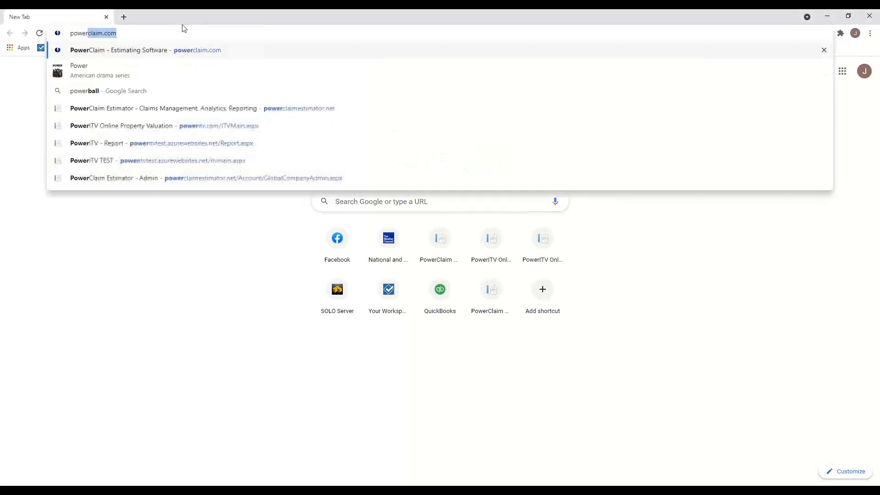
text(estimator)
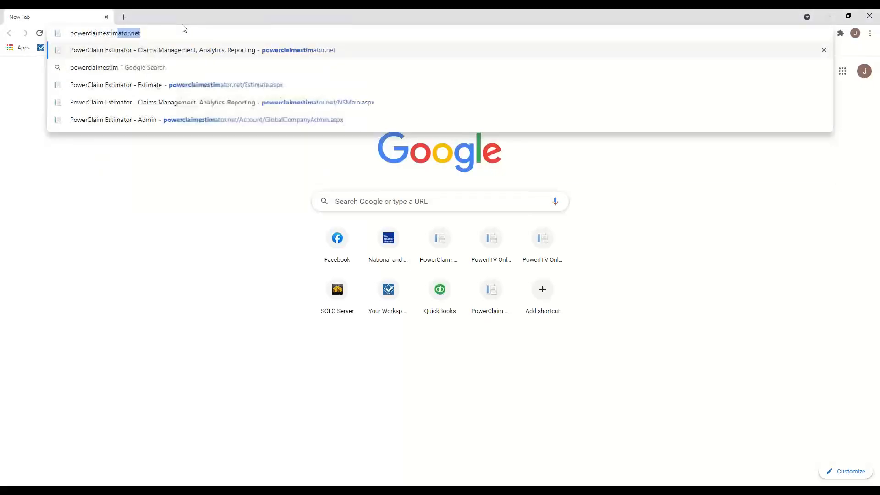
text(.net)
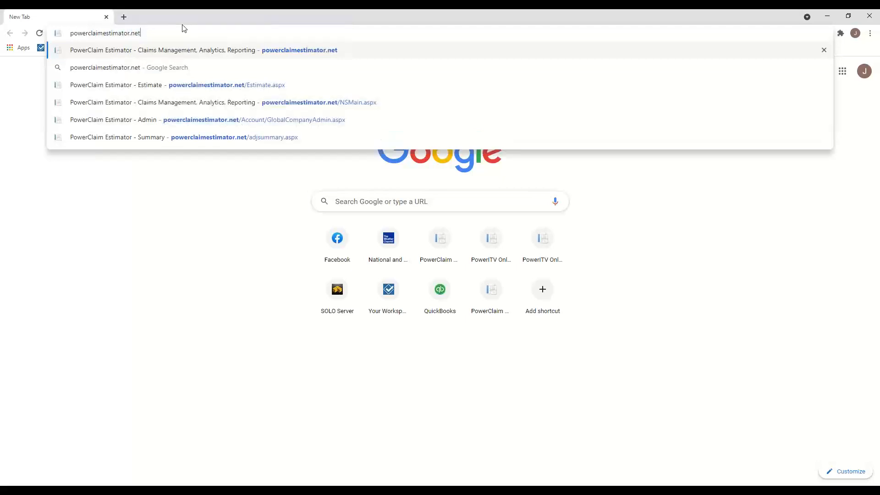
key(Return)
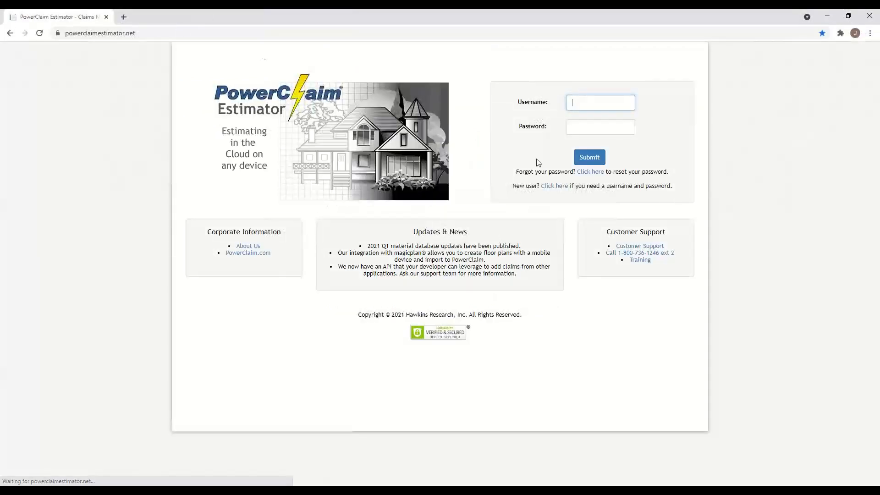
- Sign in with the saved username from autofill and the account password
click(587, 102)
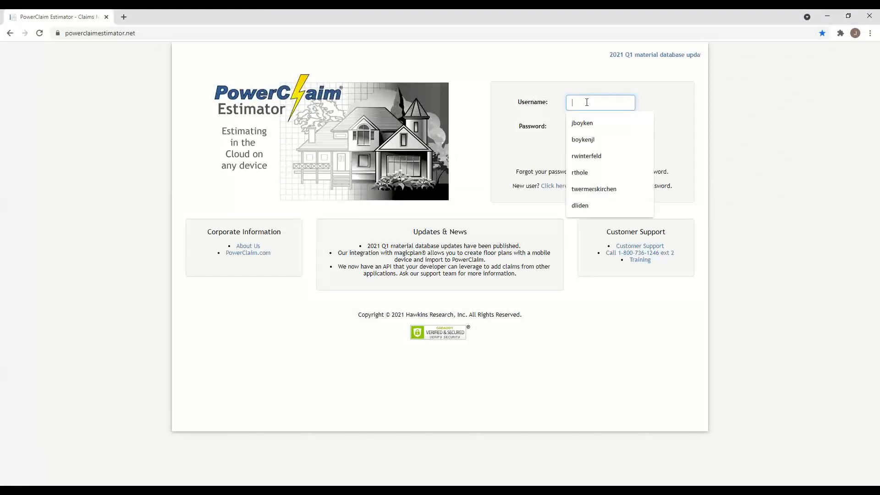
click(590, 141)
click(587, 129)
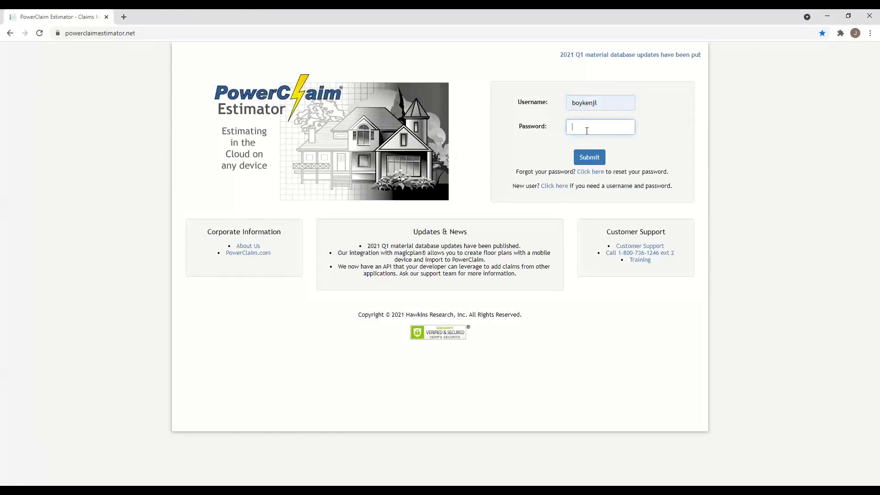
text(*************)
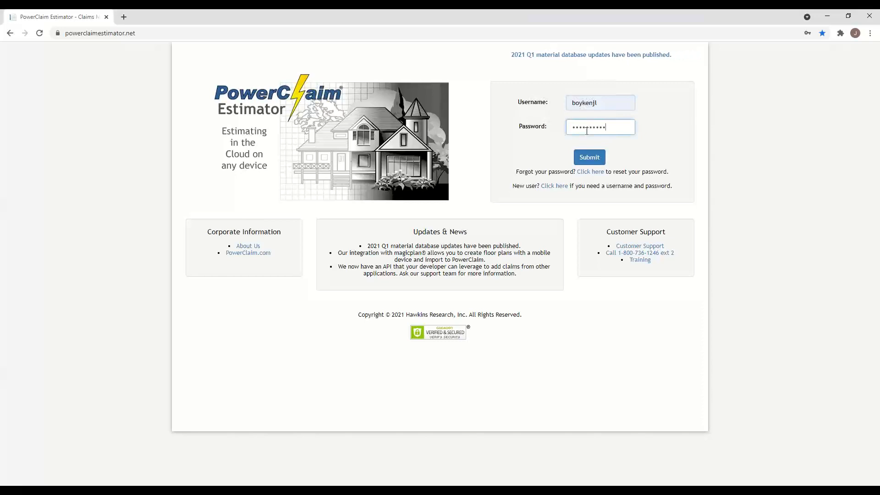
click(596, 160)
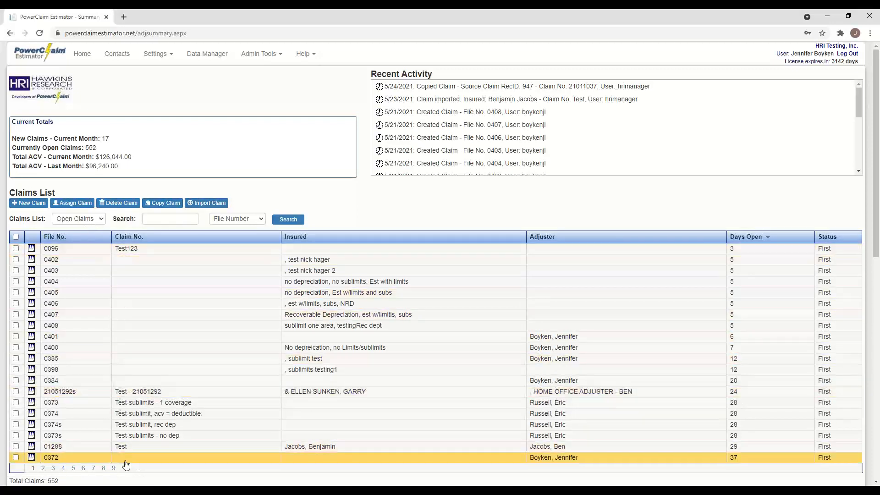
- Search the open claims by Insured for the insured's surname
click(101, 220)
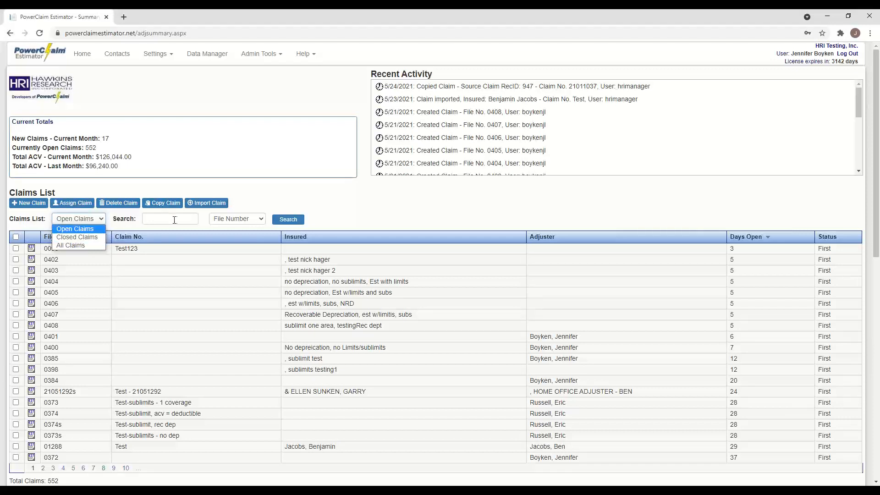
click(259, 219)
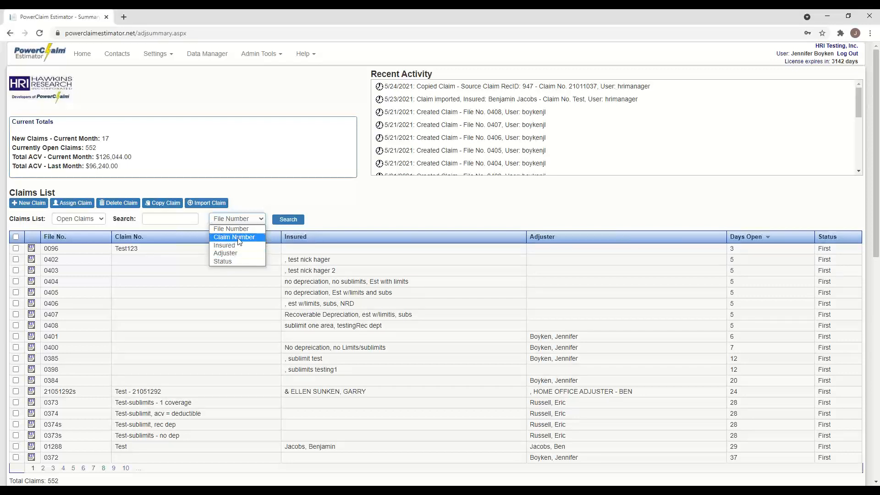
click(236, 249)
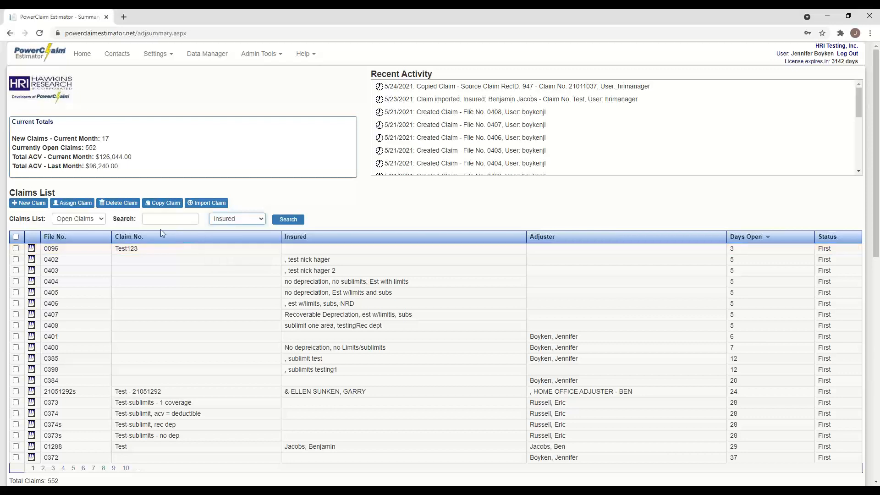
click(147, 218)
text(Boyken)
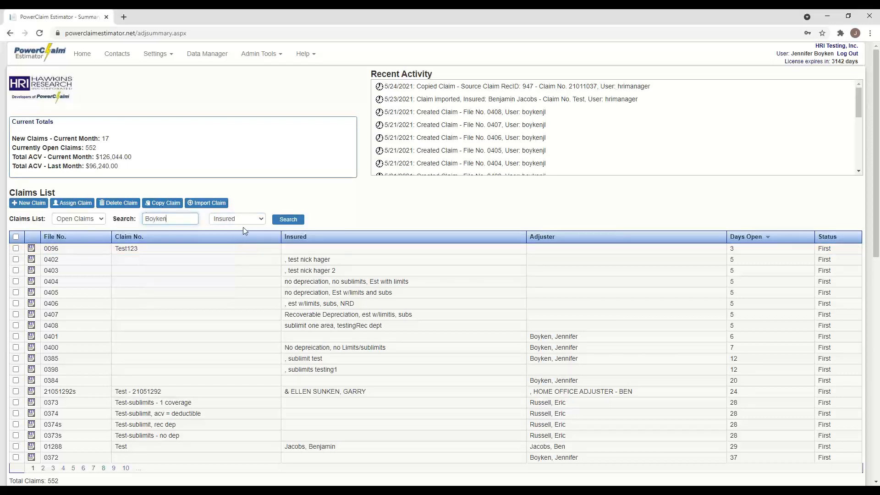
click(288, 222)
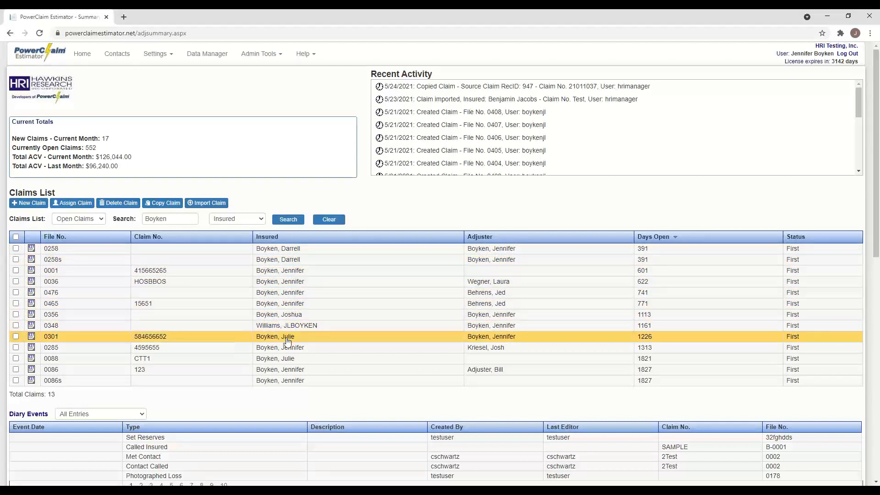
- Clear the search to list all open claims again, then sort by File No
click(173, 222)
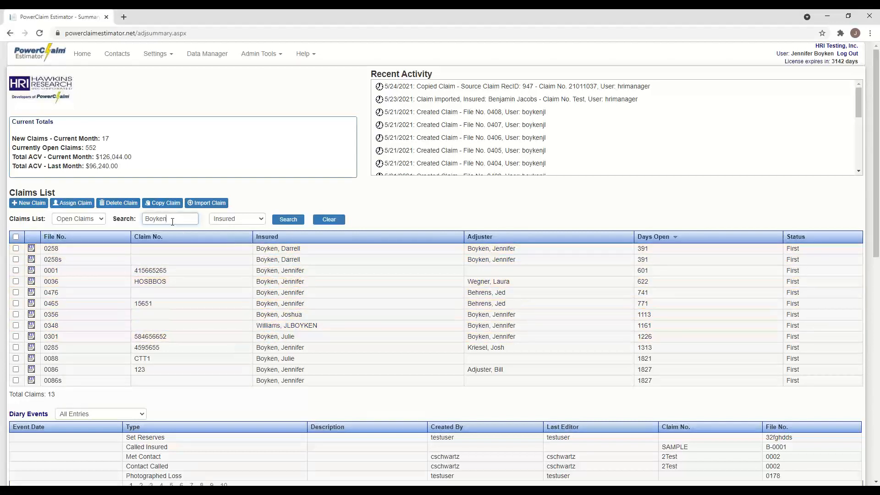
click(331, 220)
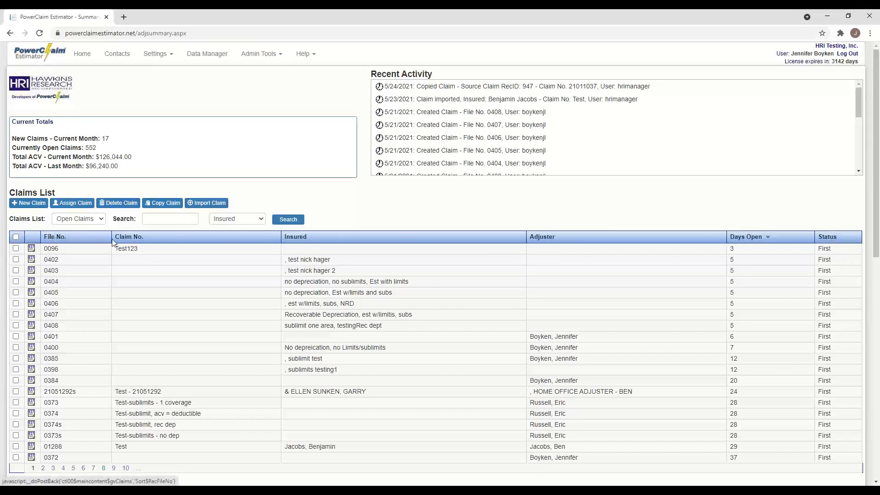
click(55, 237)
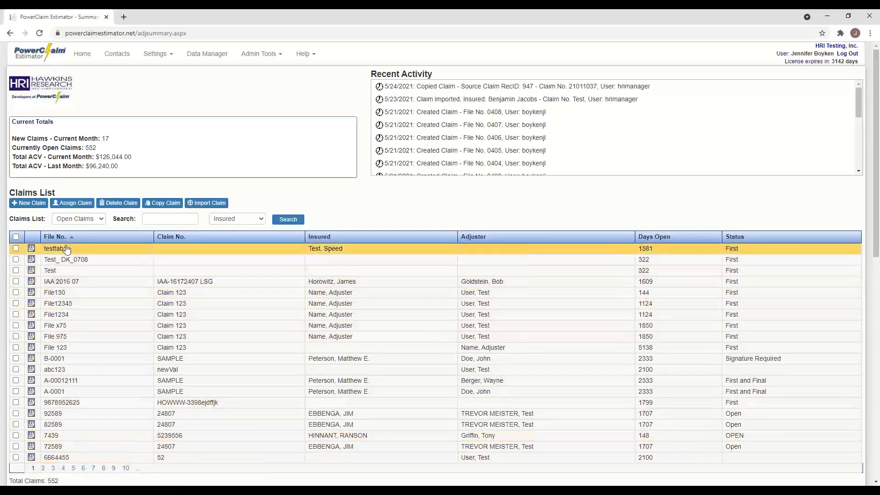
- Reverse the File No. sort so the claims list starts at 0001
click(60, 237)
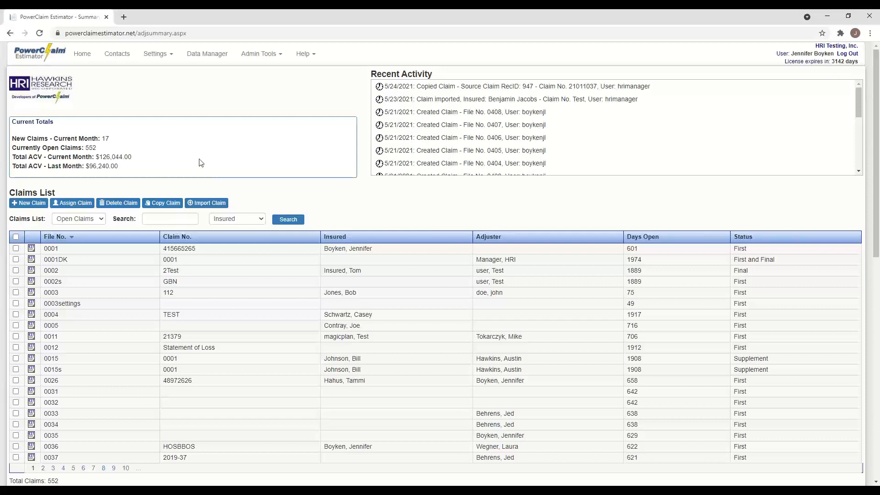
- Open Contacts, filter by the Adjuster contact type, and start a new contact
click(122, 55)
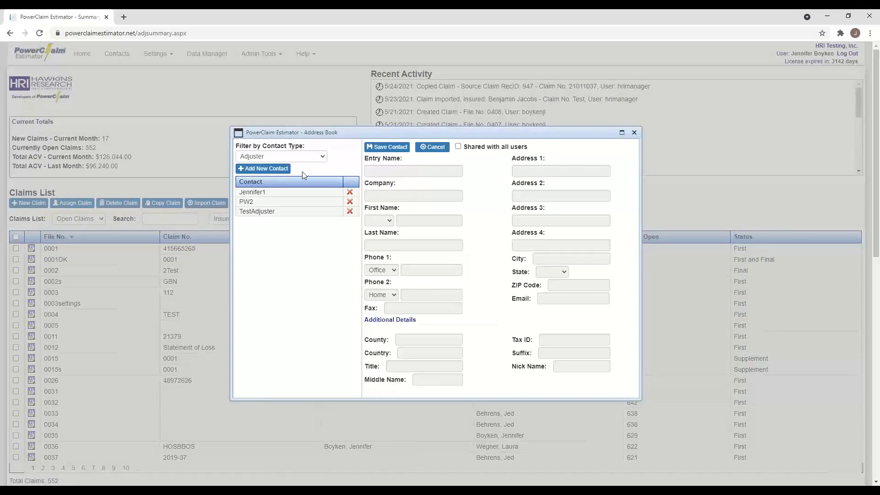
click(322, 157)
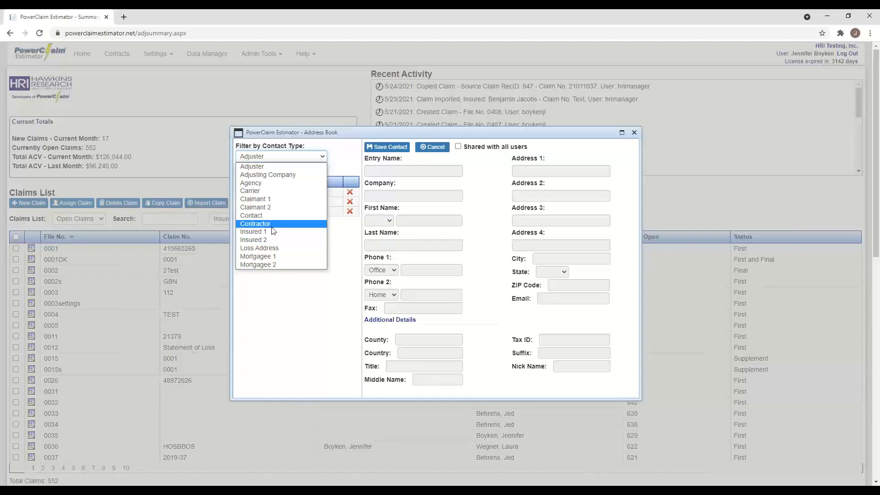
click(253, 167)
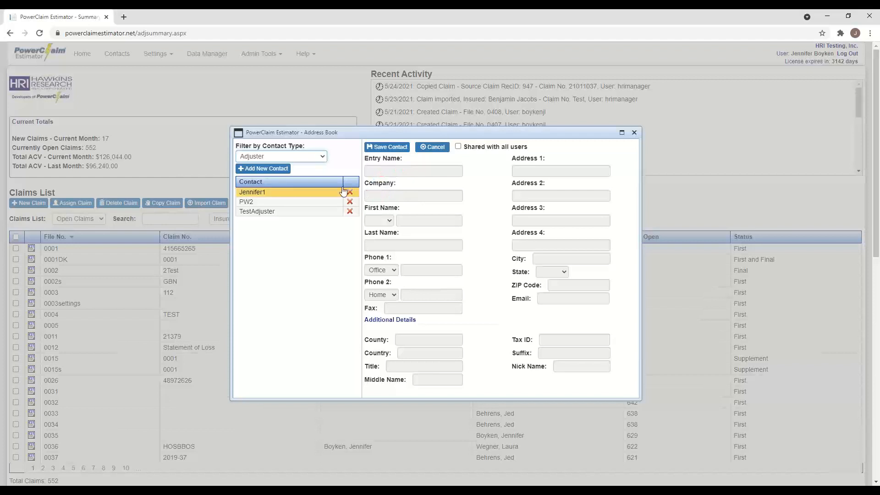
click(272, 171)
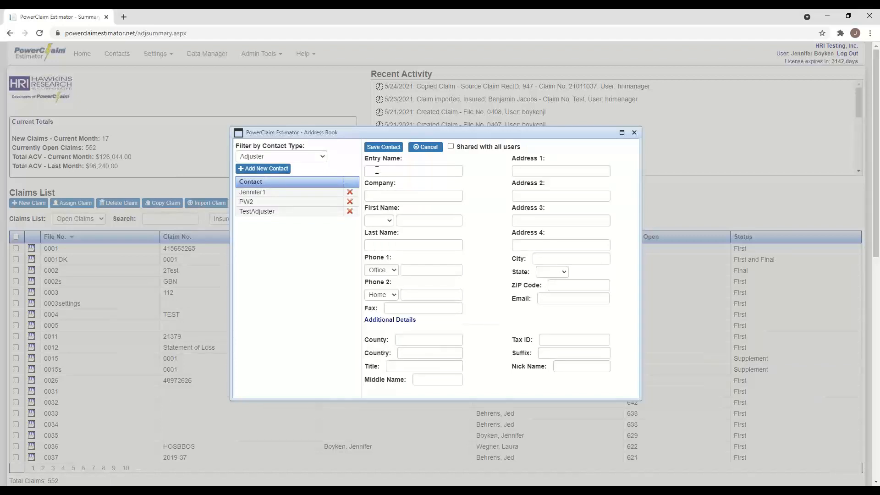
- Enter the contact's entry name, company HRI, and first and last name
click(379, 171)
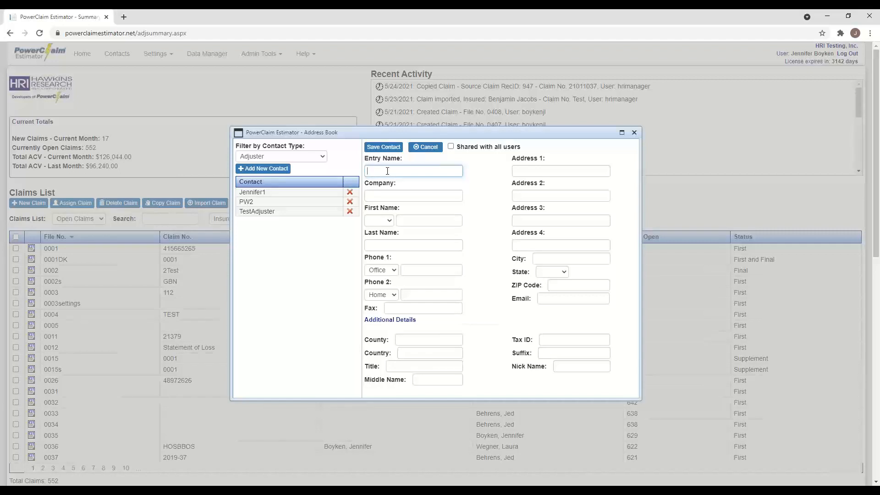
click(385, 197)
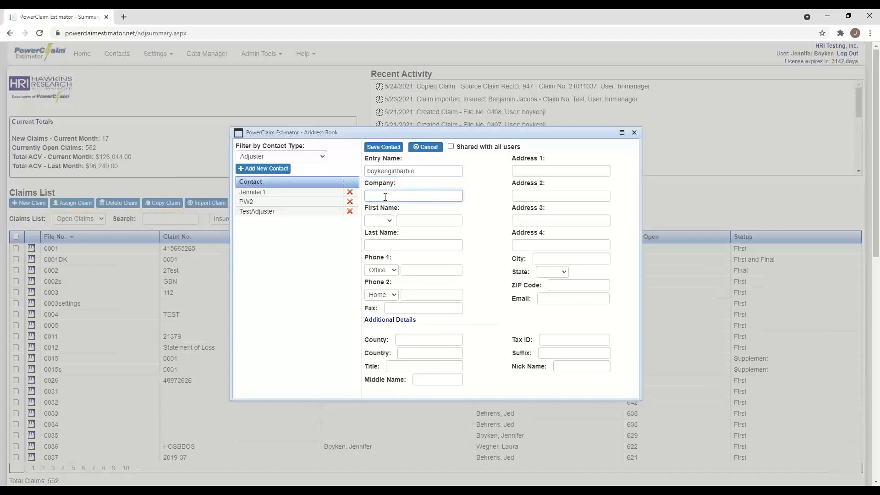
text(HRI)
click(418, 221)
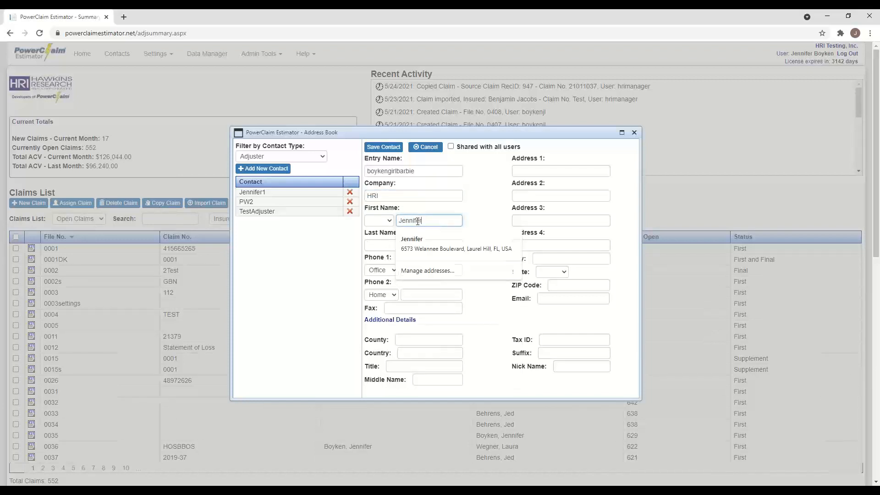
key(Tab)
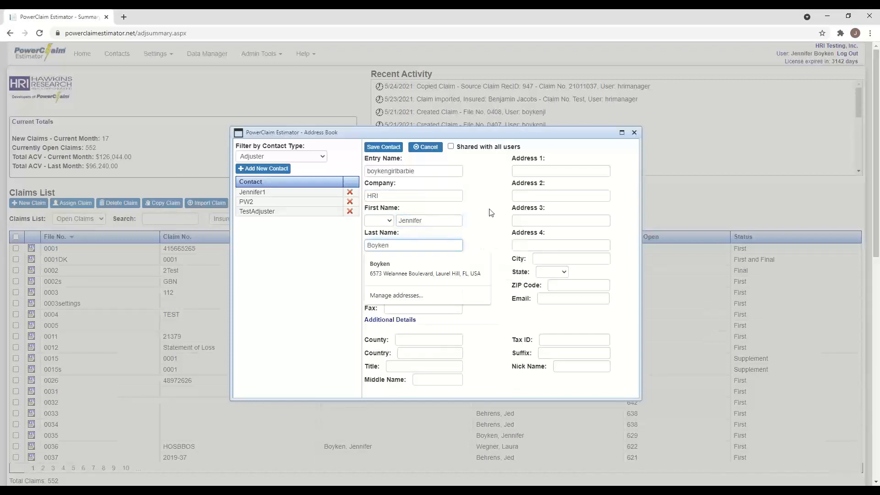
click(491, 217)
- Enter the contact's first phone number and keep Phone 2's type as Home
click(419, 268)
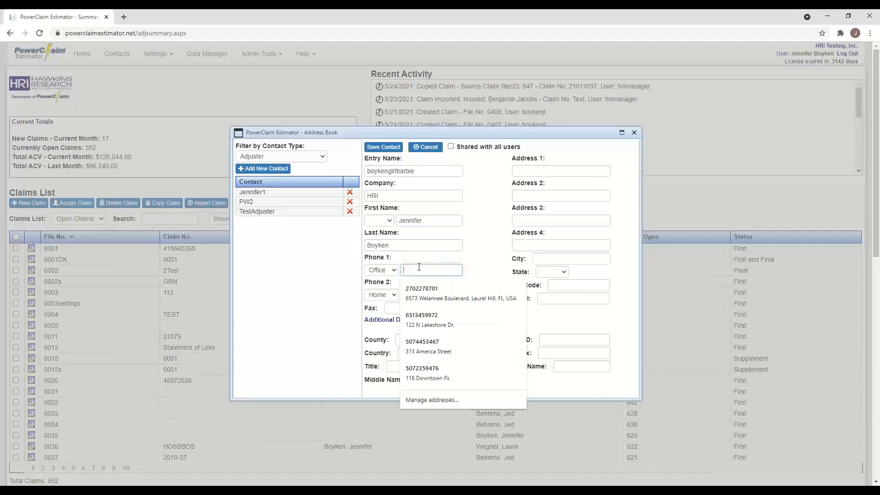
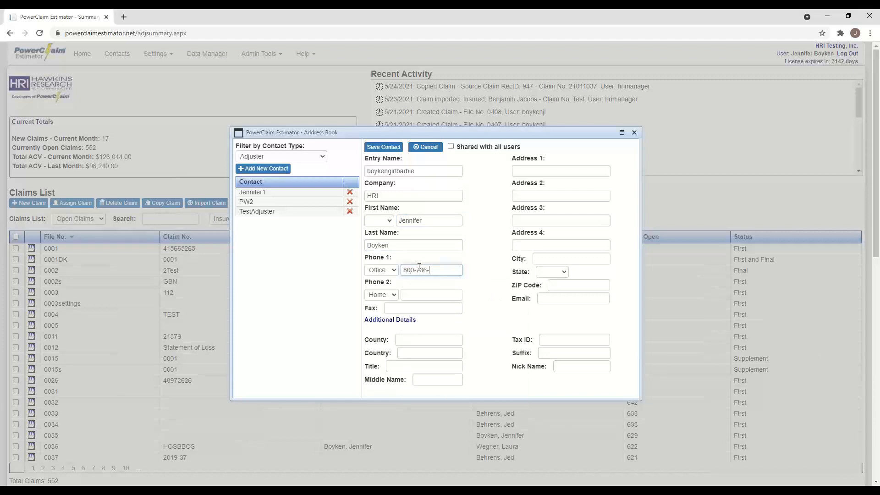
click(396, 296)
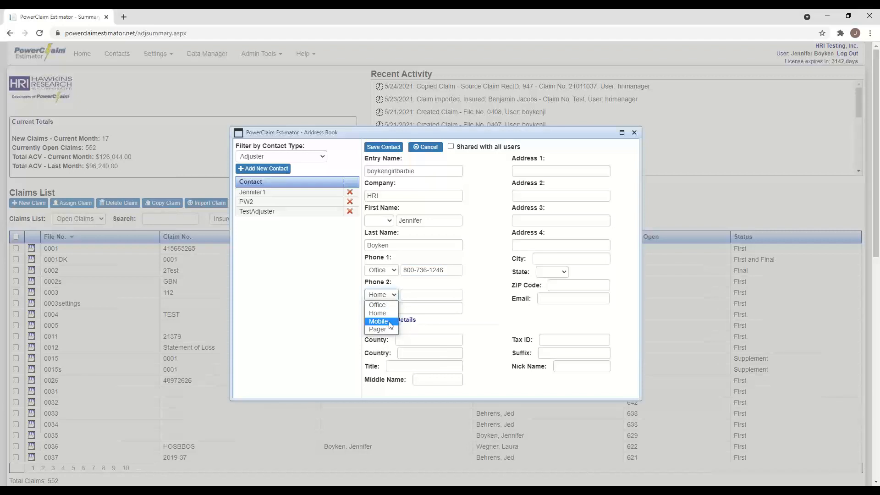
click(484, 283)
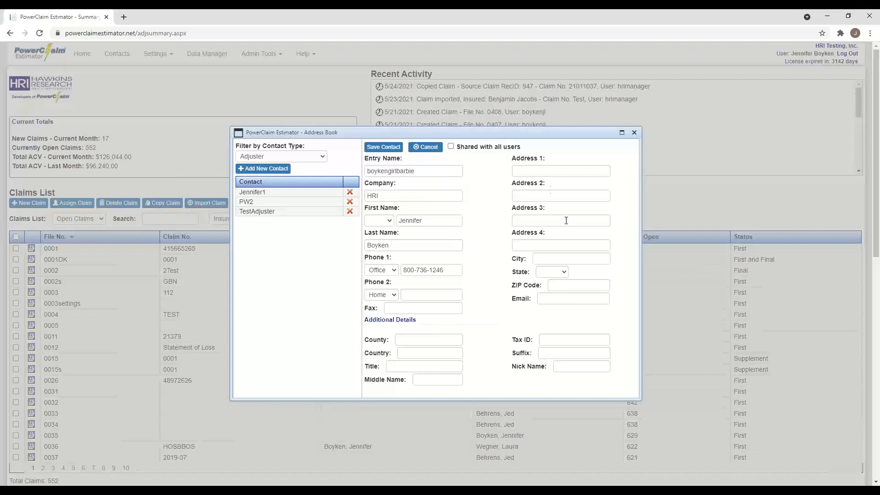
- Fill in the contact's street address, city, state and ZIP code
click(527, 170)
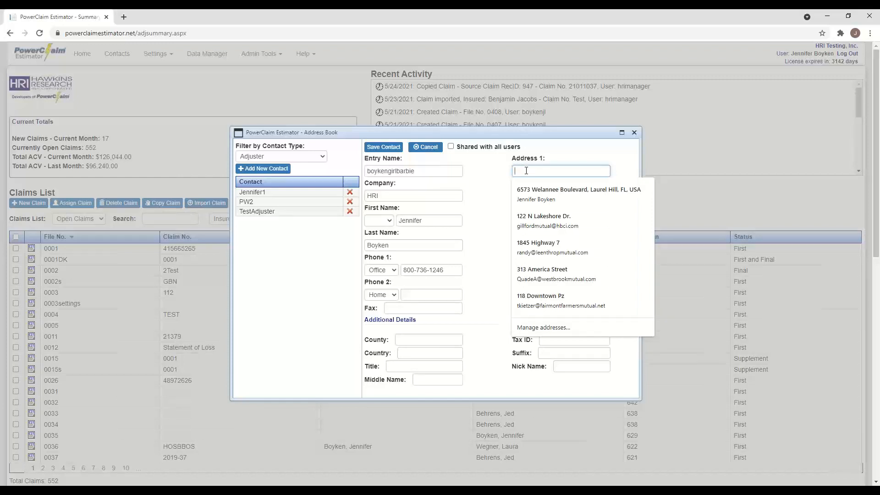
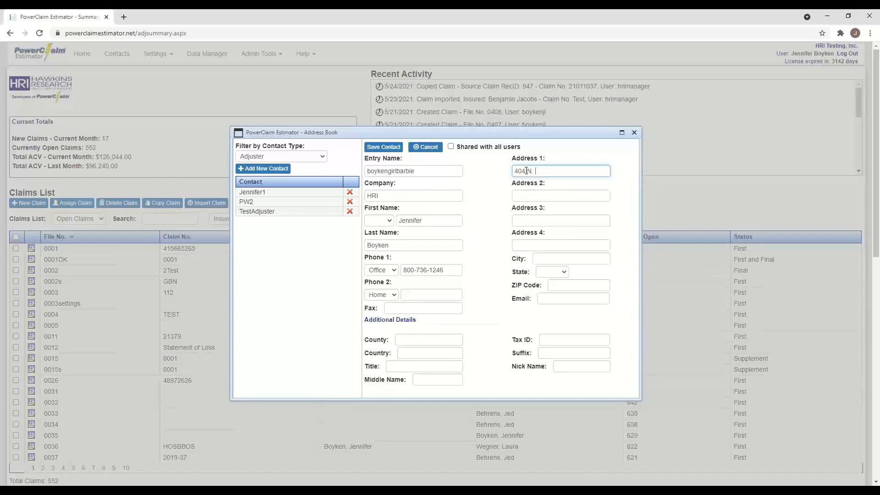
key(Tab)
key(Tab)
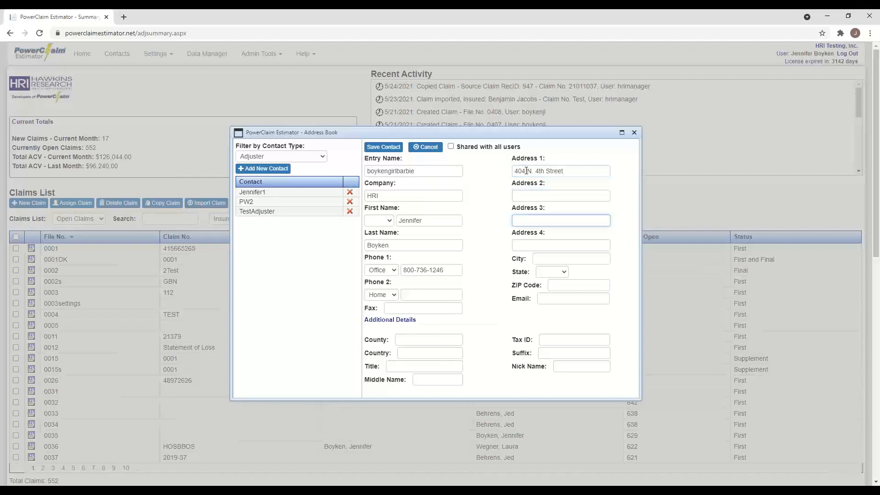
key(Tab)
text(Murray)
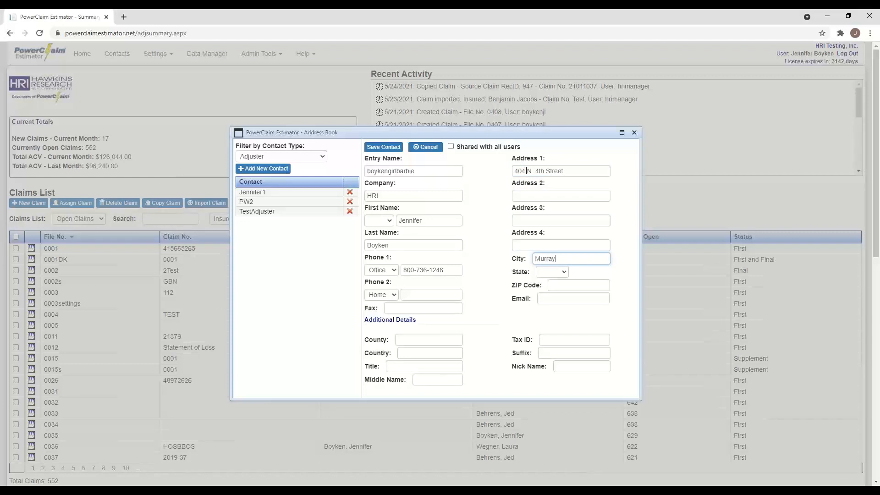
key(Tab)
click(564, 271)
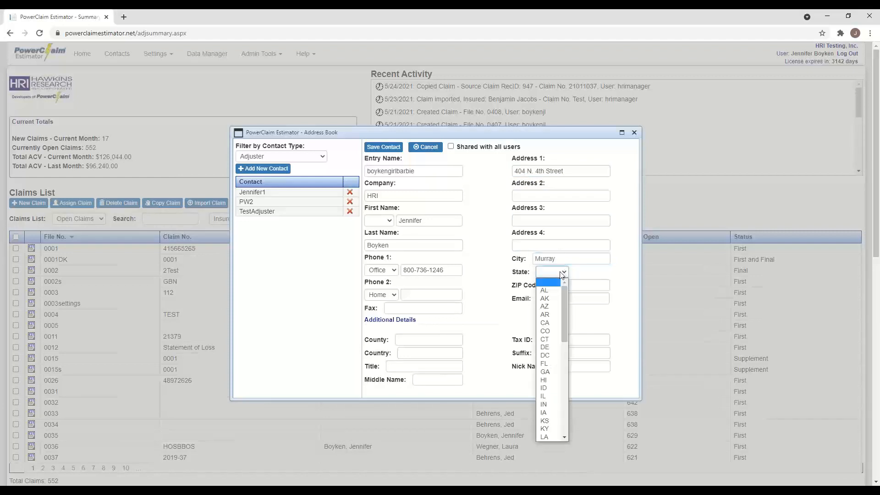
click(551, 429)
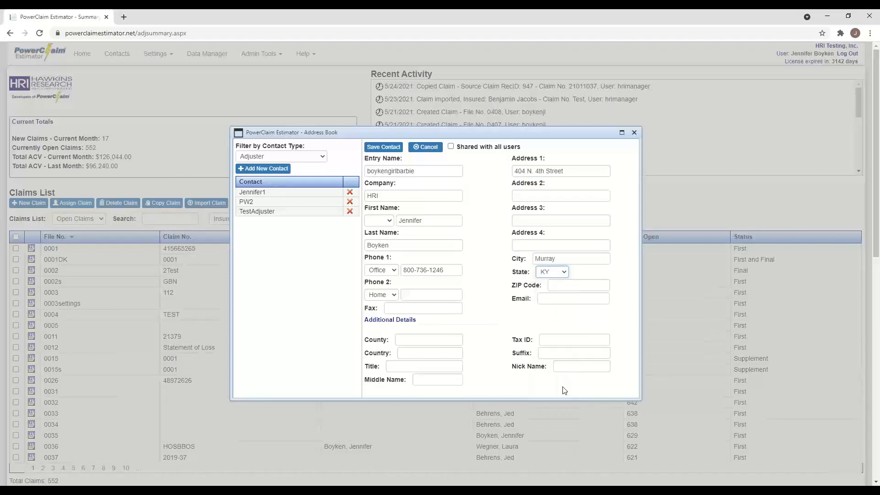
click(565, 284)
text(42327)
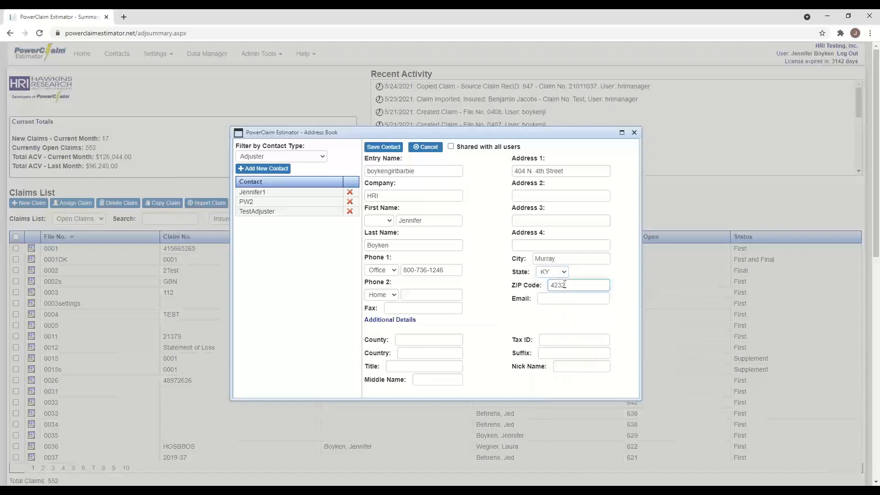
- Add the contact's e-mail address and save the adjuster contact
click(554, 299)
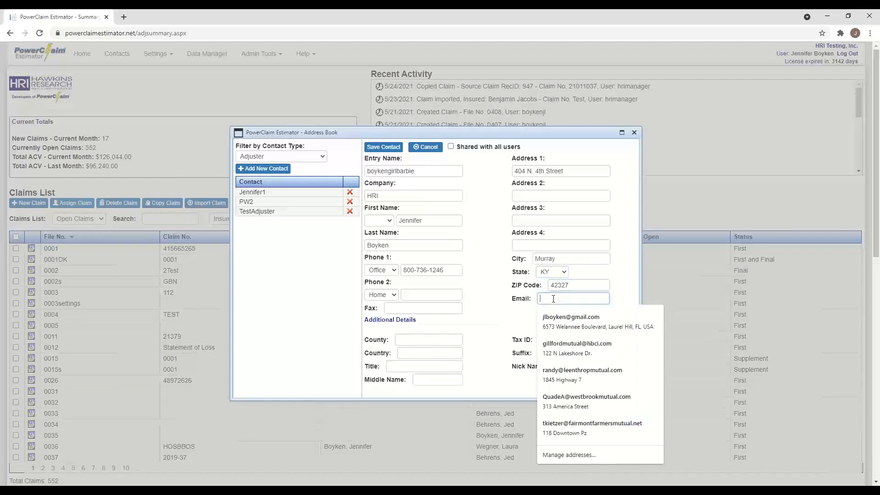
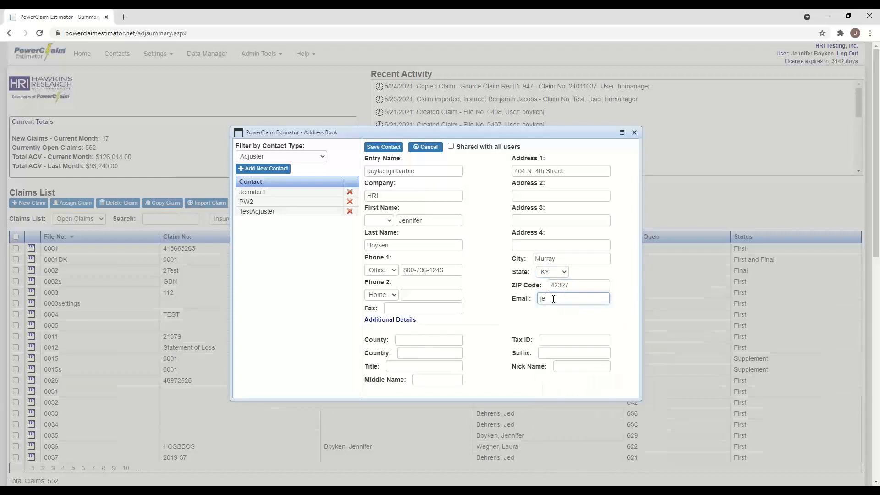
click(386, 151)
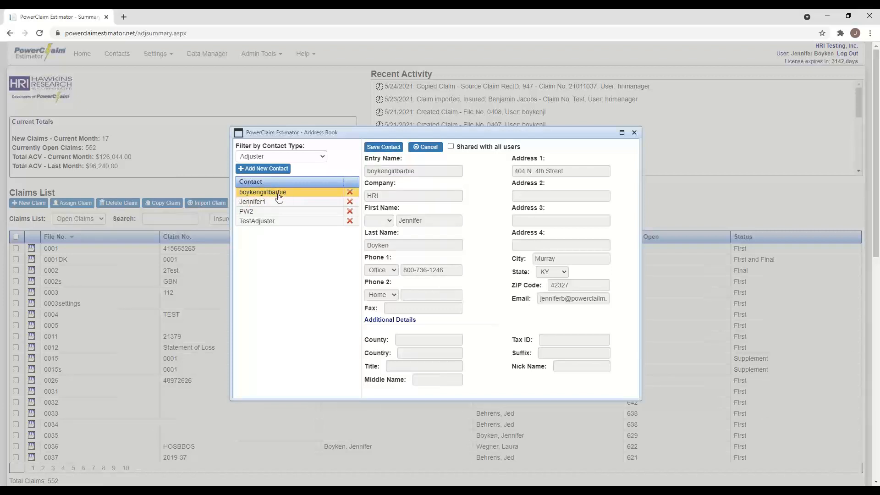
- Filter the address book to Adjusting Company and start a new contact
click(322, 159)
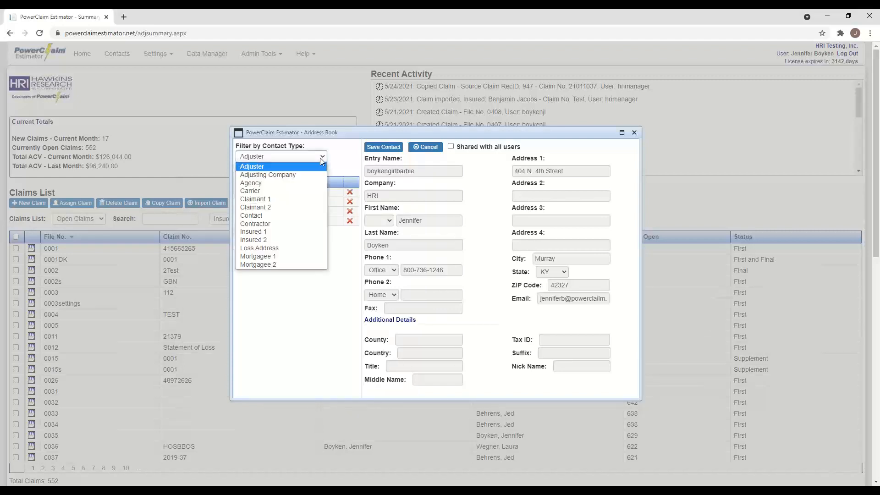
click(292, 175)
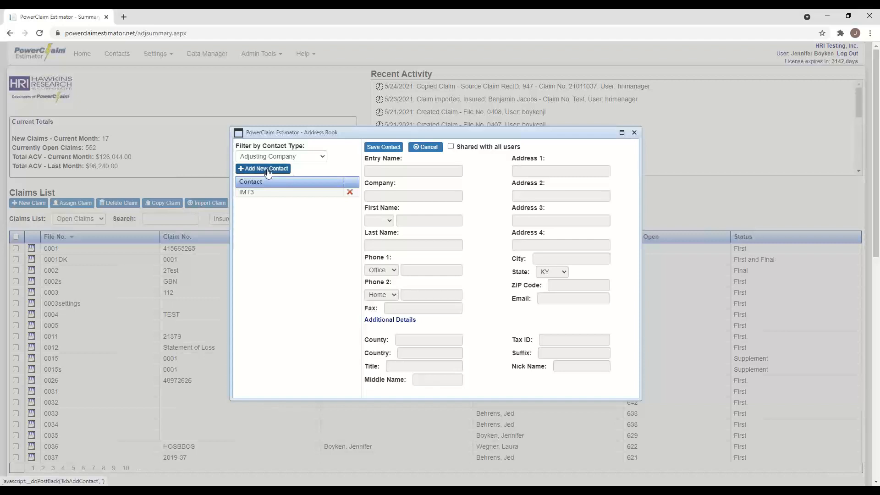
click(268, 170)
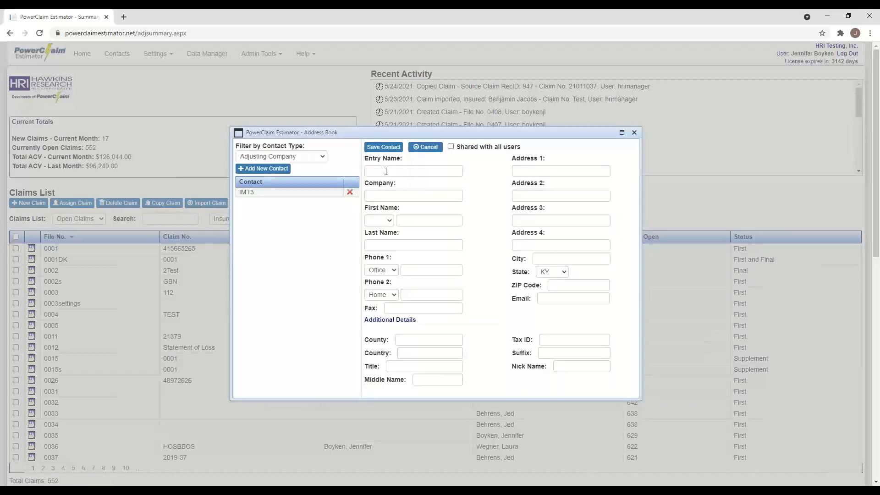
- Save the contact with entry name HRI and company 'HRI, Inc', then close the Address Book
click(386, 172)
text(H)
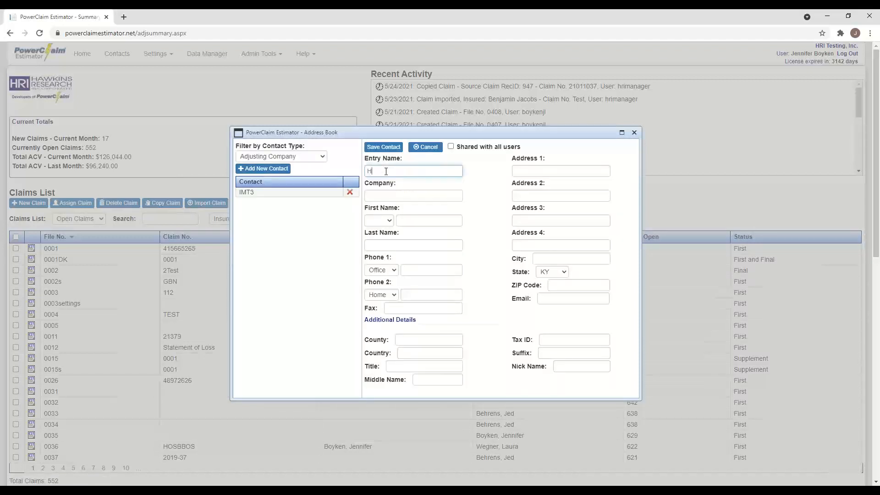
text(RI)
key(Tab)
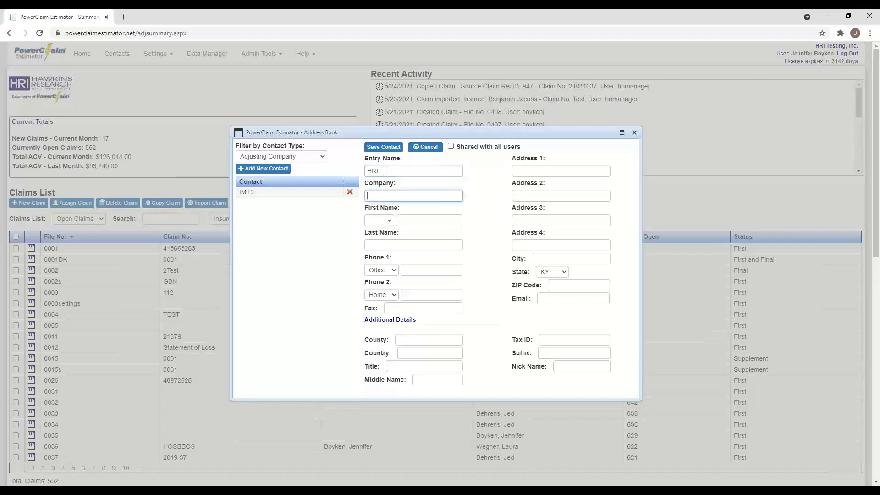
text(HRI, IN)
key(BackSpace)
text(nc.)
click(392, 148)
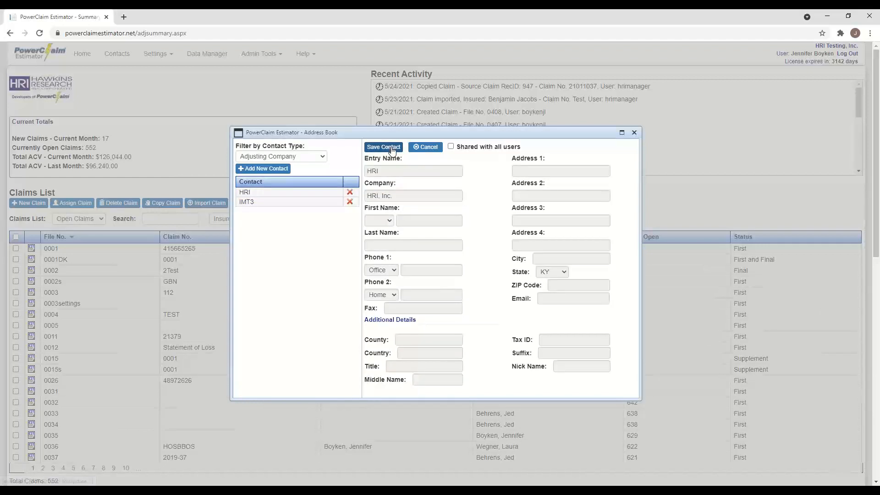
click(320, 157)
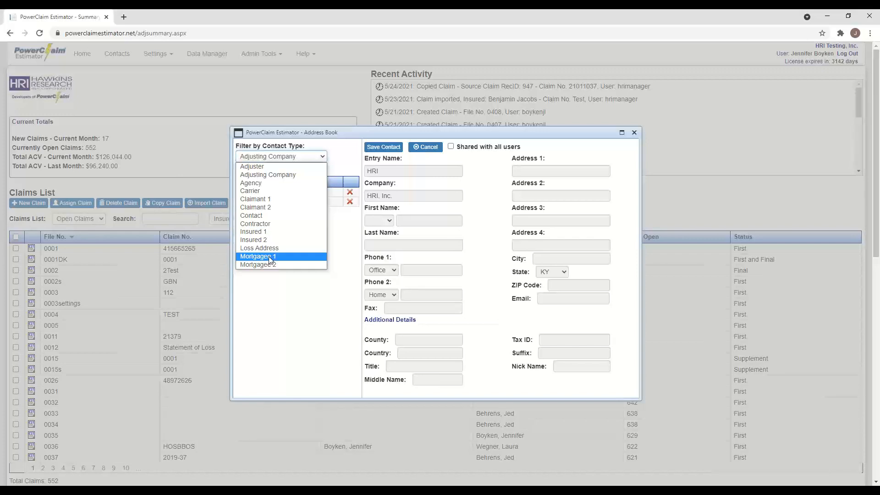
click(634, 133)
- In Claim Preferences, choose the new adjuster and HRI as adjusting company, then save
click(262, 53)
click(169, 55)
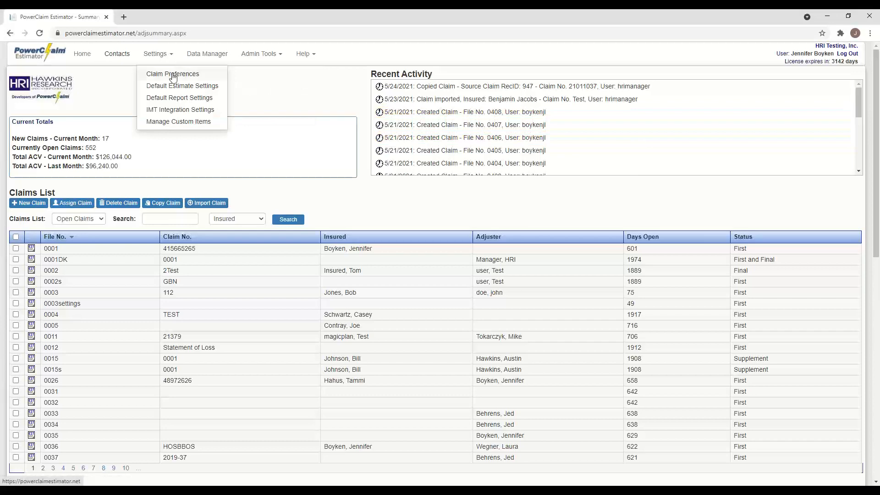
click(174, 73)
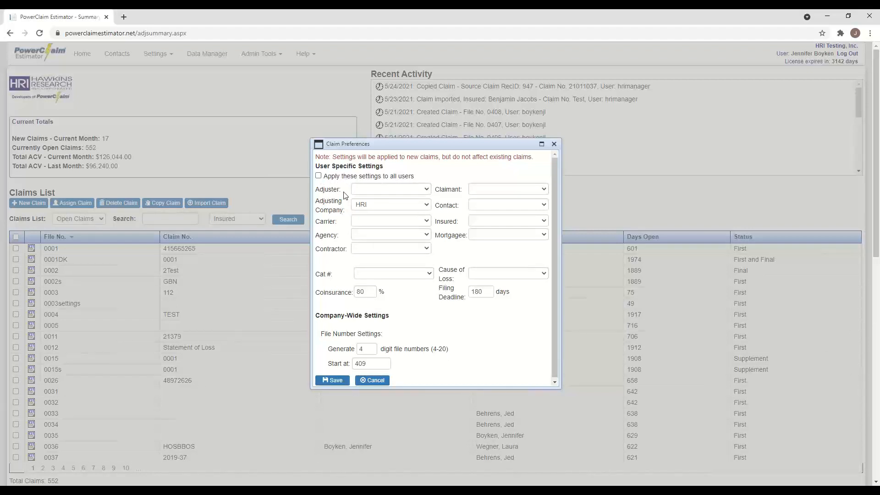
click(426, 189)
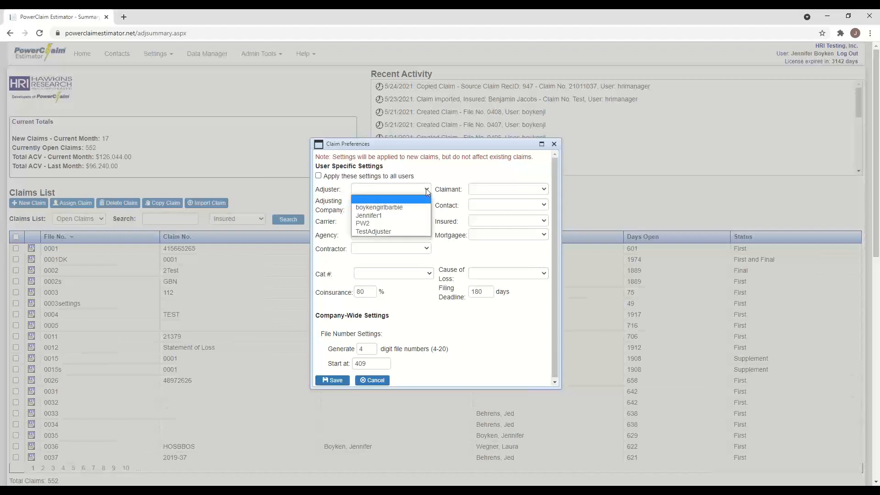
click(399, 209)
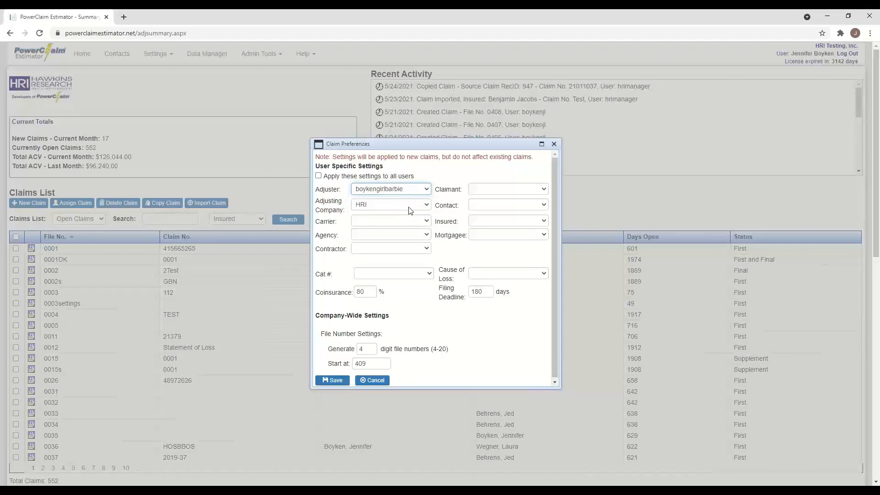
click(409, 207)
click(368, 222)
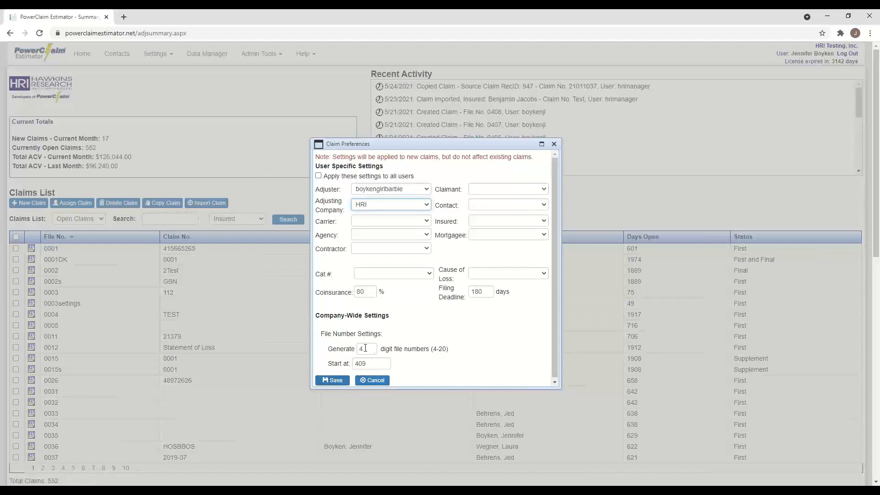
click(336, 383)
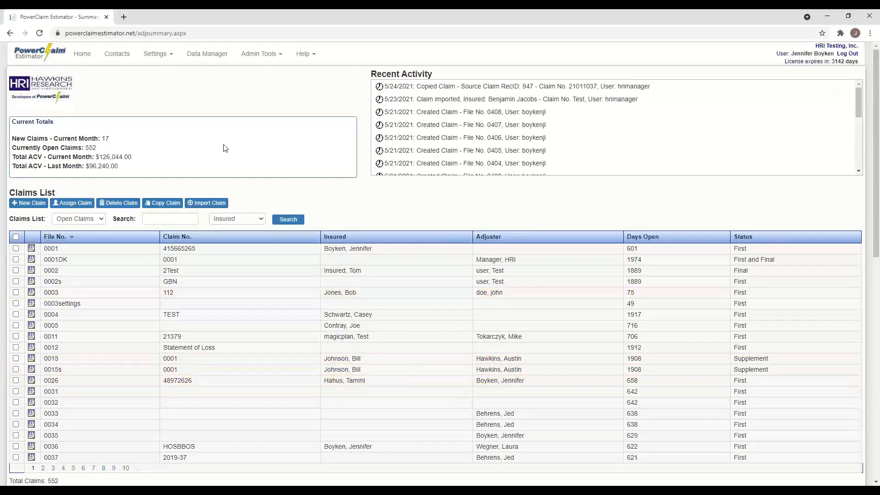
- In Default Estimate Settings, set Material Rate to 6 and uncheck Depreciate O & P
click(167, 55)
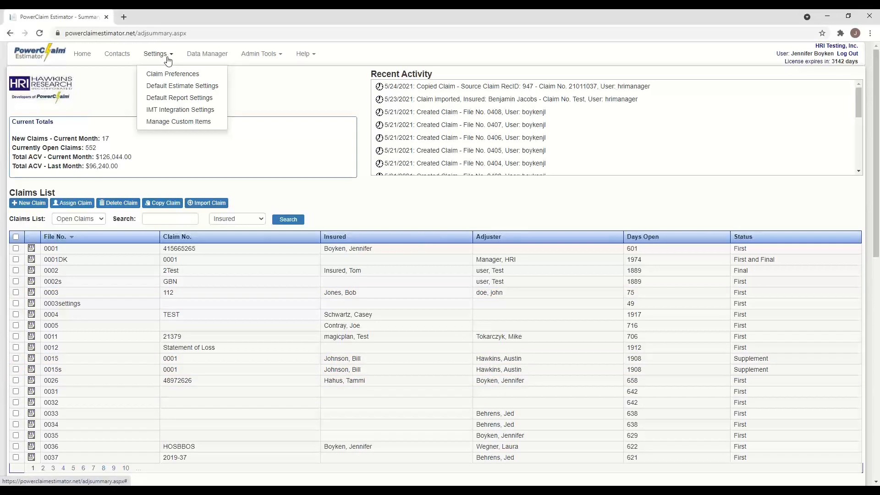
click(182, 87)
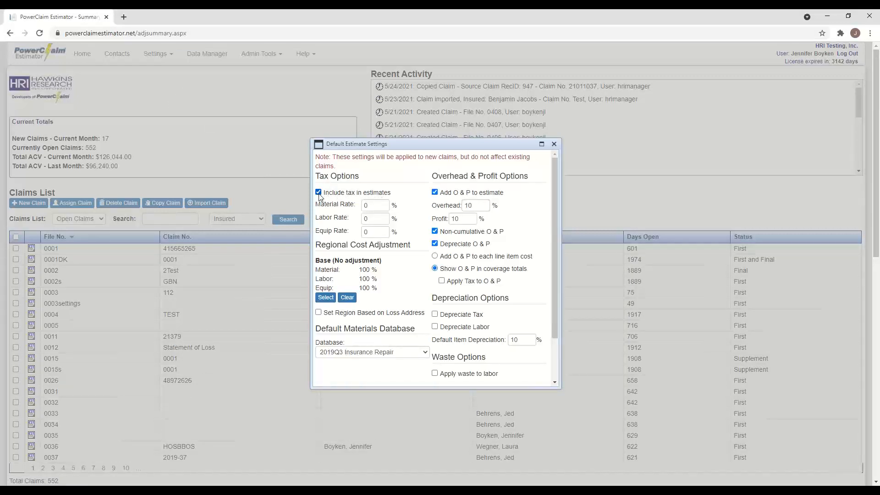
double_click(371, 209)
text(6)
click(435, 247)
- Choose 2021 Insurance Repair in the Default Materials Database dropdown
drag(555, 281, 549, 332)
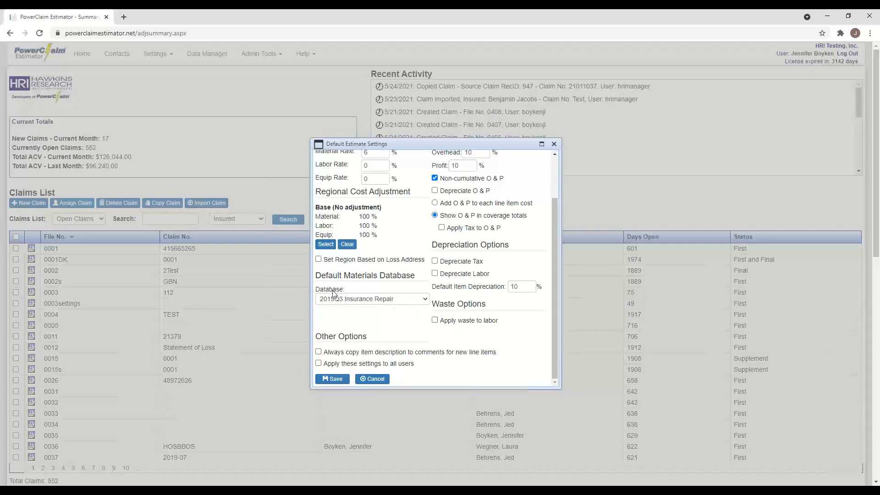
click(424, 299)
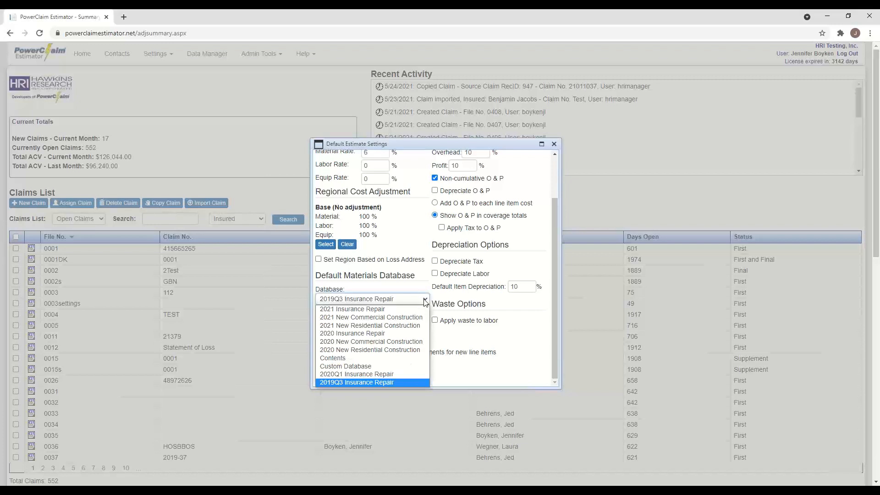
click(377, 310)
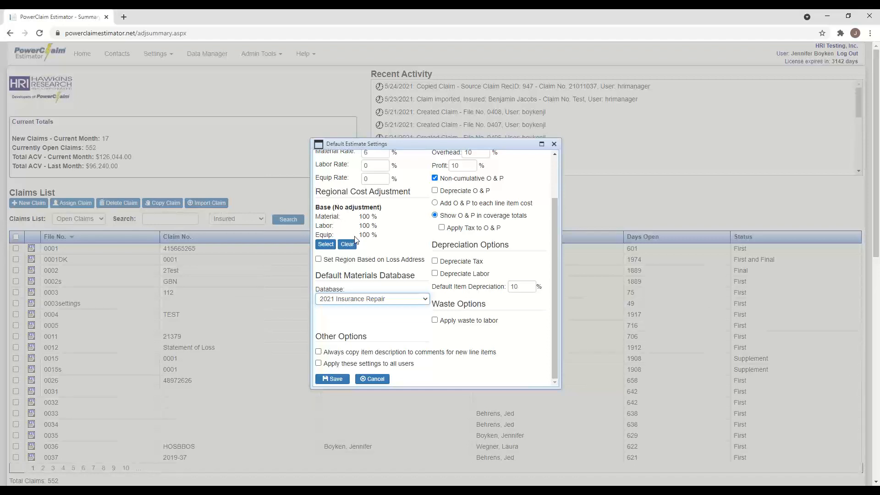
- Look up zip 35749 and choose Harvest, AL 35749 as the regional cost adjustment
click(326, 244)
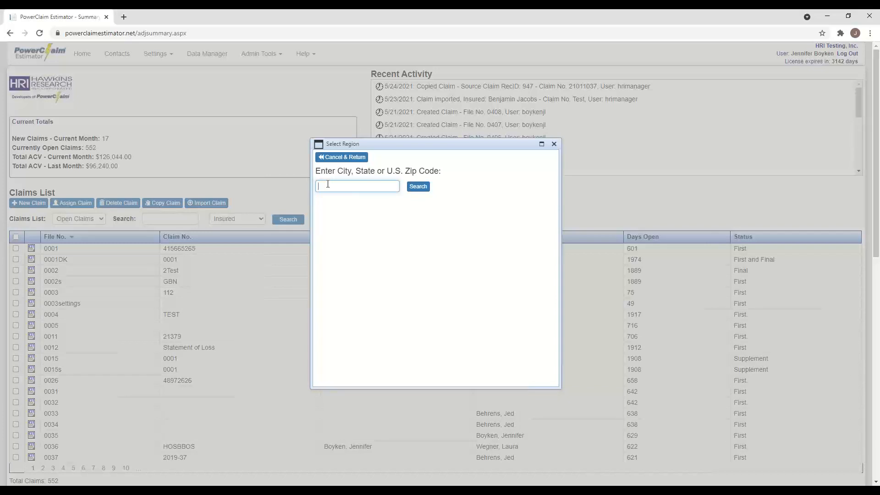
text(35749)
click(423, 188)
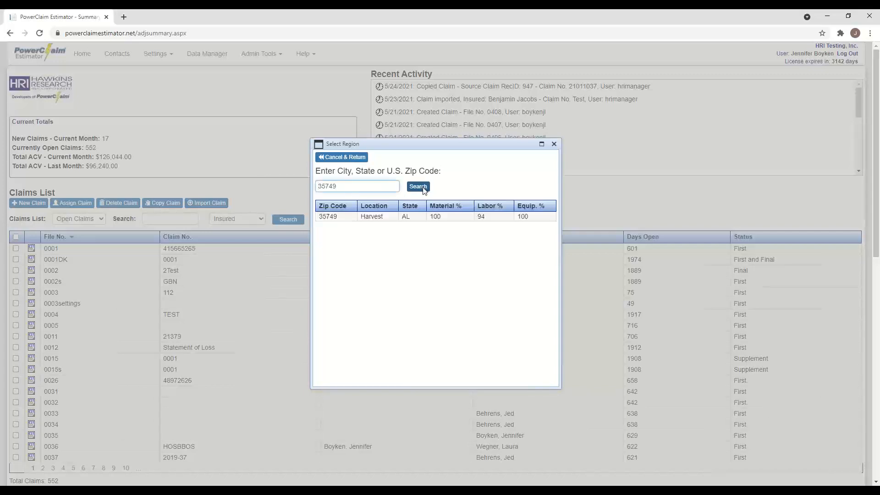
click(387, 217)
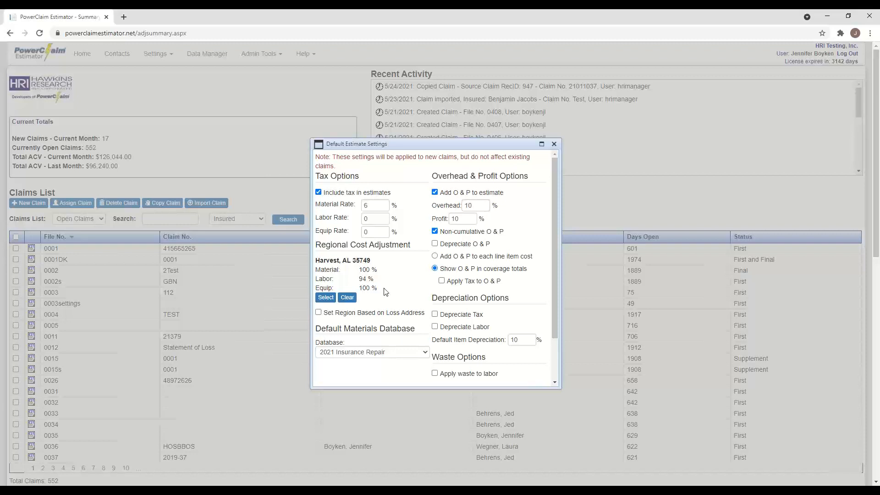
- Make the region follow the loss address and save the default estimate settings
click(318, 312)
scroll(373, 311, down, 2)
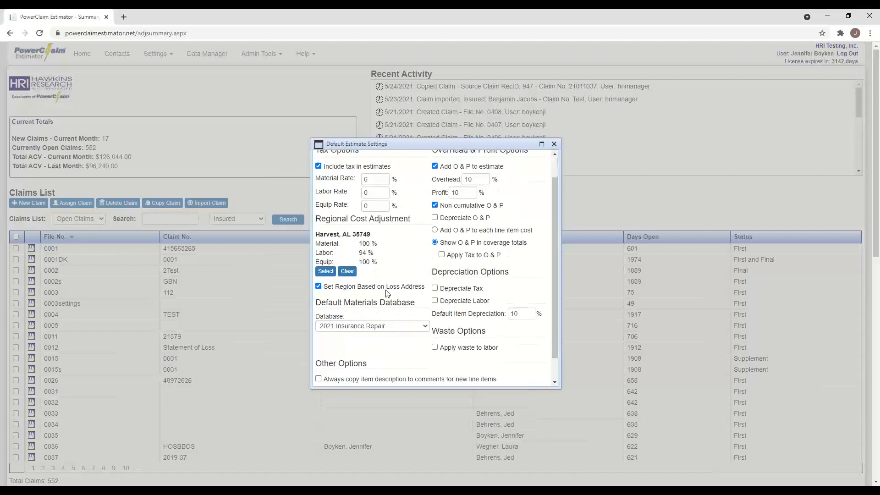
click(339, 380)
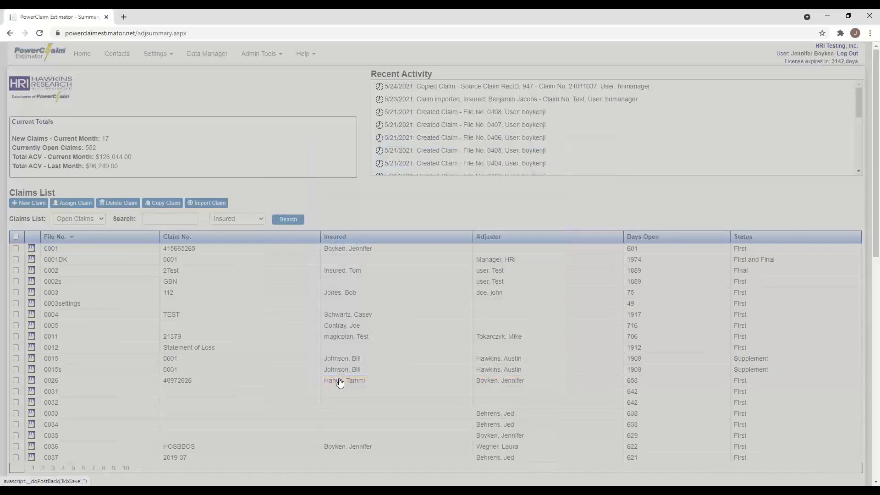
- In Default Report Settings, enter 'HRI Adjusting Company' as header line 1
click(162, 55)
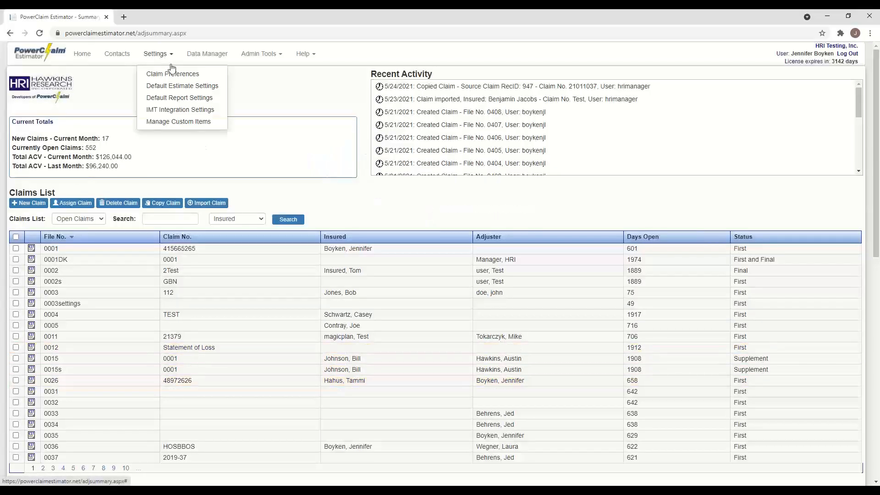
click(184, 98)
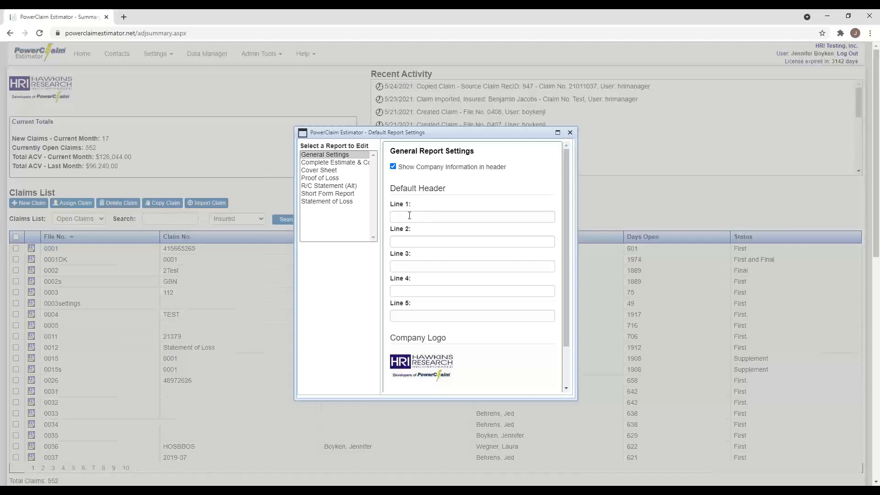
click(410, 216)
text(HRI Ad)
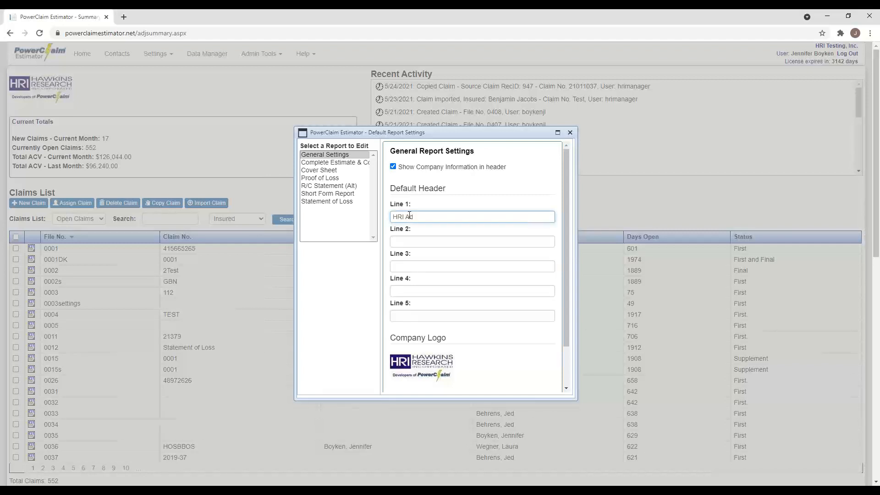
text(justing Copm)
text(any)
key(BackSpace)
key(BackSpace)
key(BackSpace)
key(BackSpace)
key(BackSpace)
key(BackSpace)
text(mp)
key(BackSpace)
key(BackSpace)
text(o)
key(BackSpace)
text(COMPA)
key(BackSpace)
key(BackSpace)
key(BackSpace)
key(BackSpace)
text(ompnay)
key(BackSpace)
key(BackSpace)
key(BackSpace)
text(any)
- Fill the remaining header lines with the company's street address, city, phone number and e-mail, then save
click(404, 240)
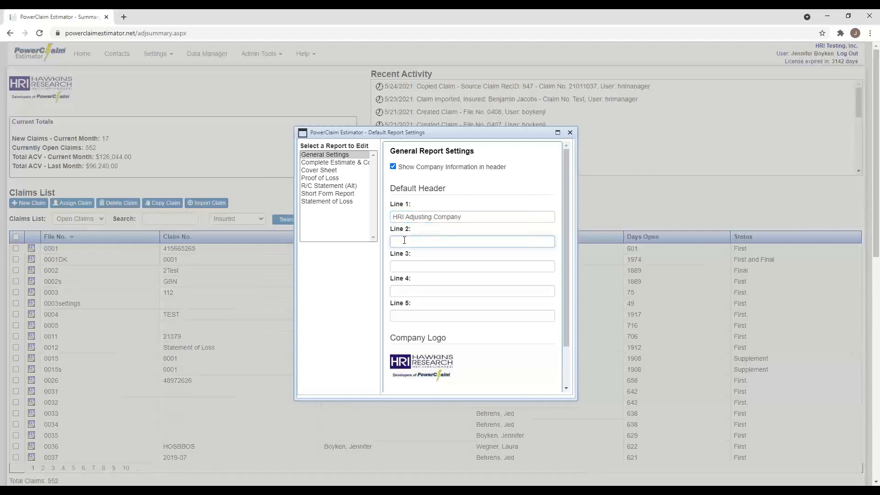
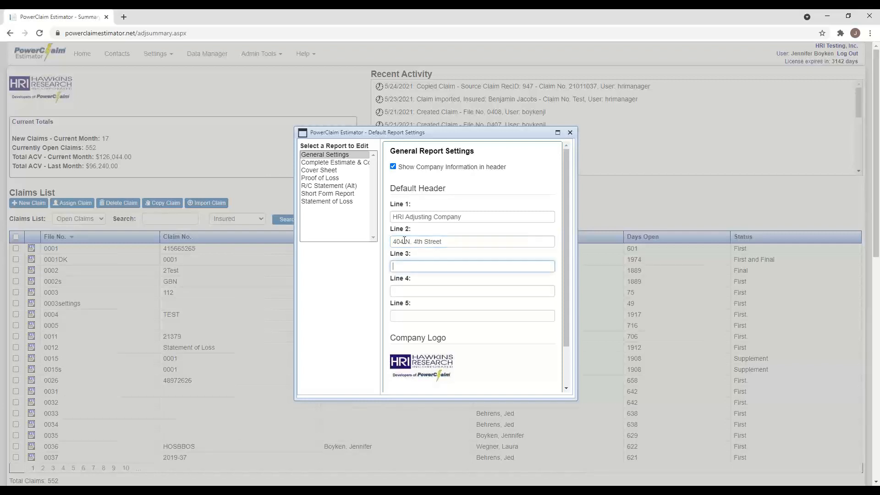
text(Murray, KY 42071)
click(404, 289)
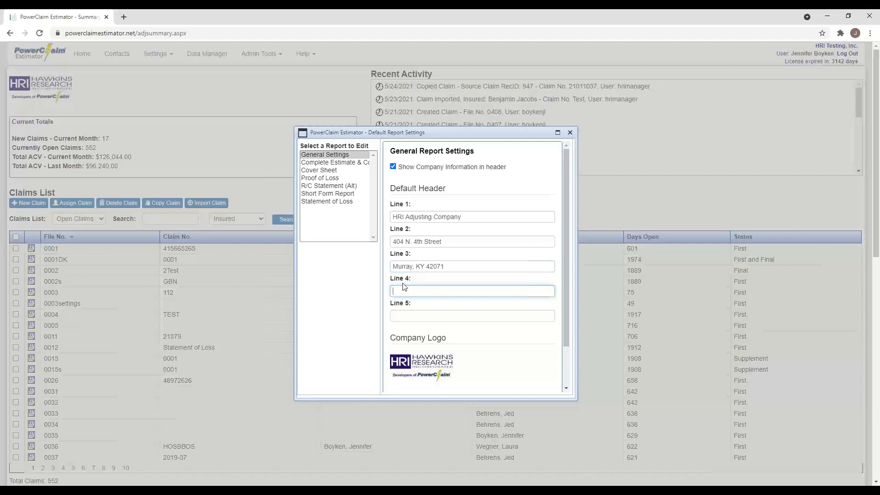
click(406, 313)
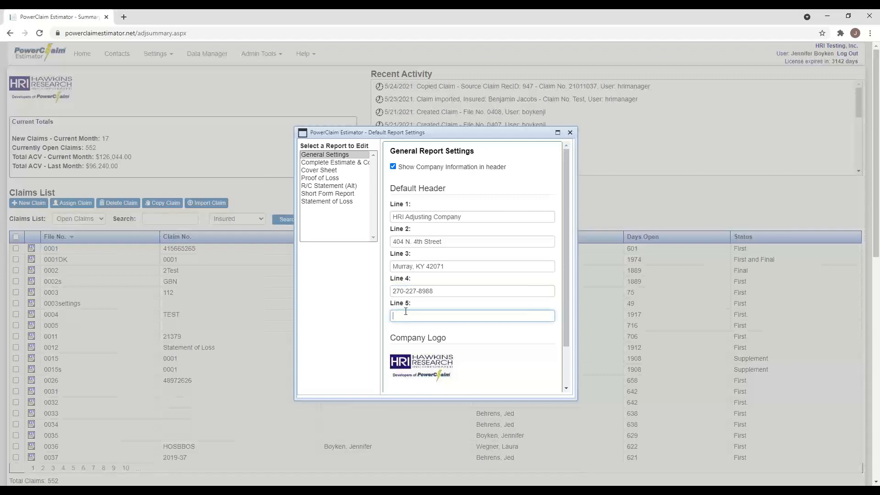
scroll(550, 279, down, 1)
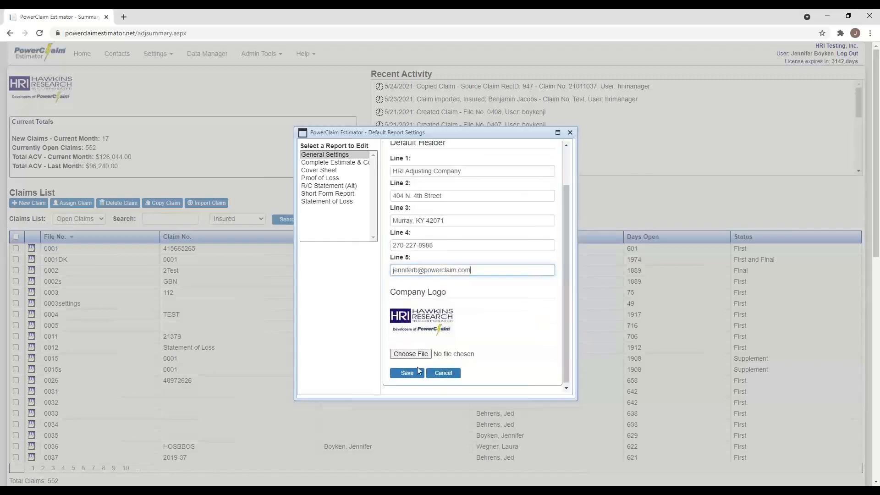
click(406, 377)
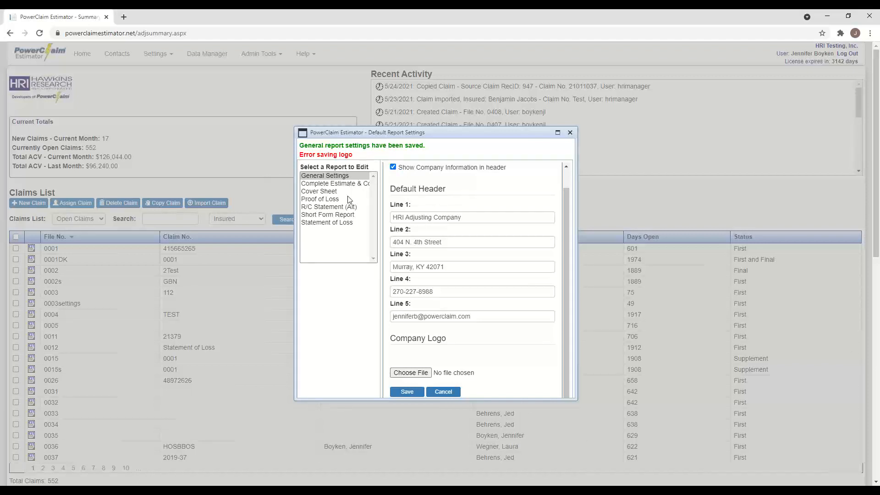
- For the Complete Estimate report, enable Combine remove and replace items, Show Claim totals and Show Area Dimensions
click(347, 185)
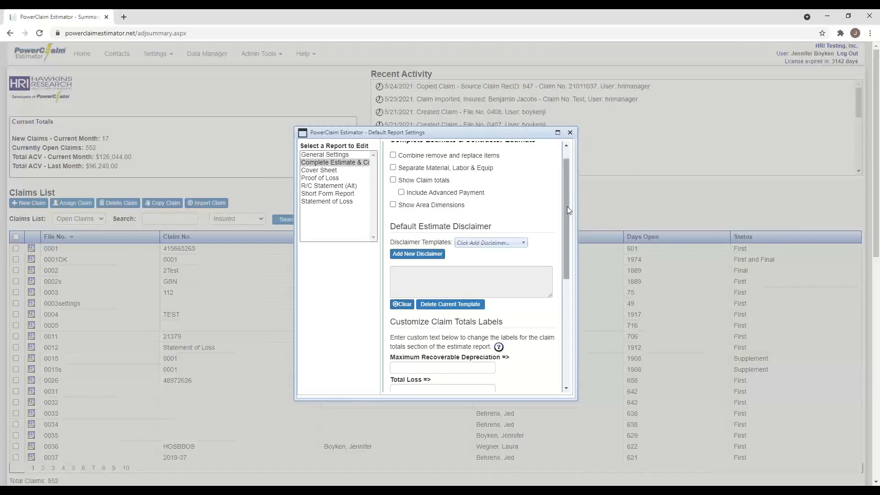
scroll(568, 207, up, 1)
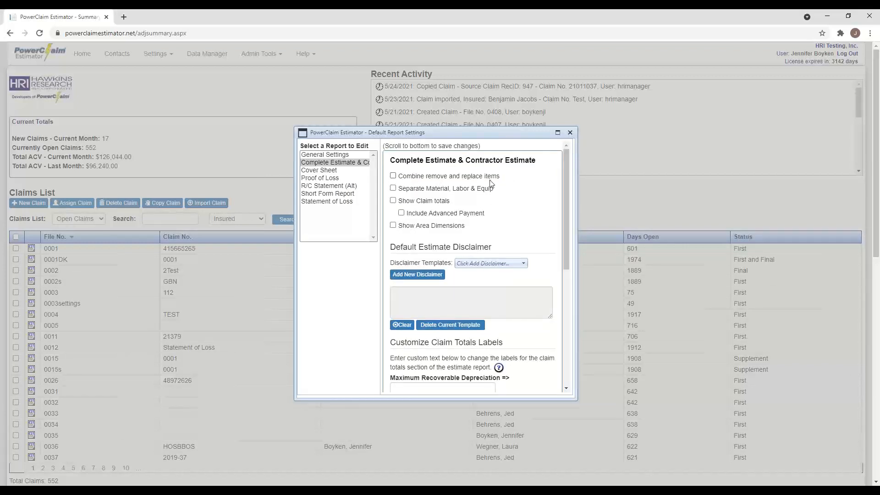
click(393, 177)
click(393, 201)
click(394, 226)
- Add a new disclaimer template named 'Testing Purposes'
click(422, 276)
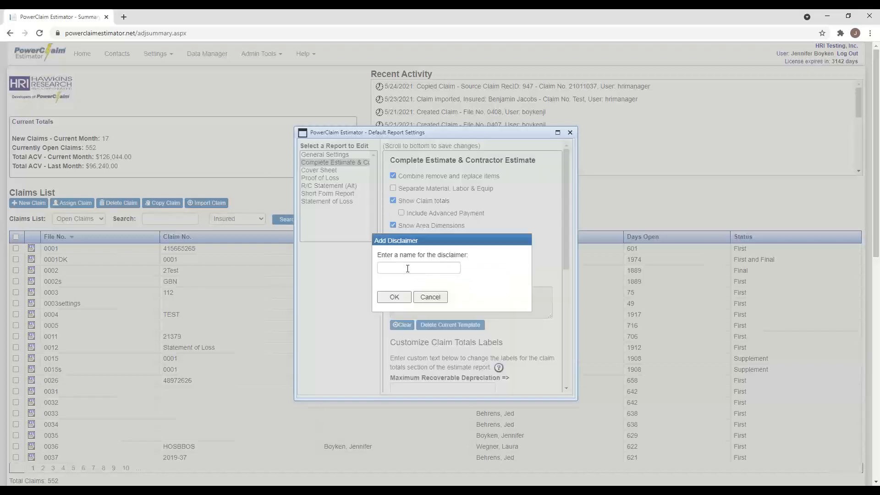
click(408, 269)
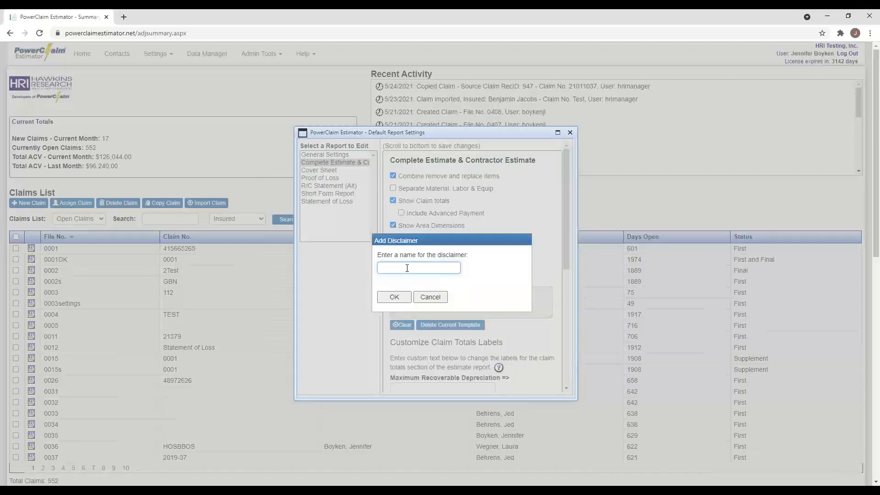
text(Testing Purposes)
click(394, 297)
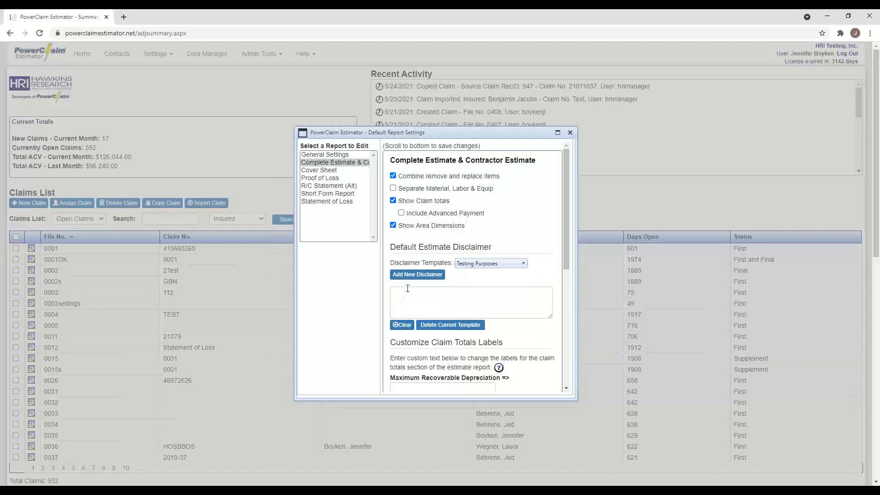
- Enter the disclaimer text 'This is for testing purposes to show how this will look on the report.'
click(407, 290)
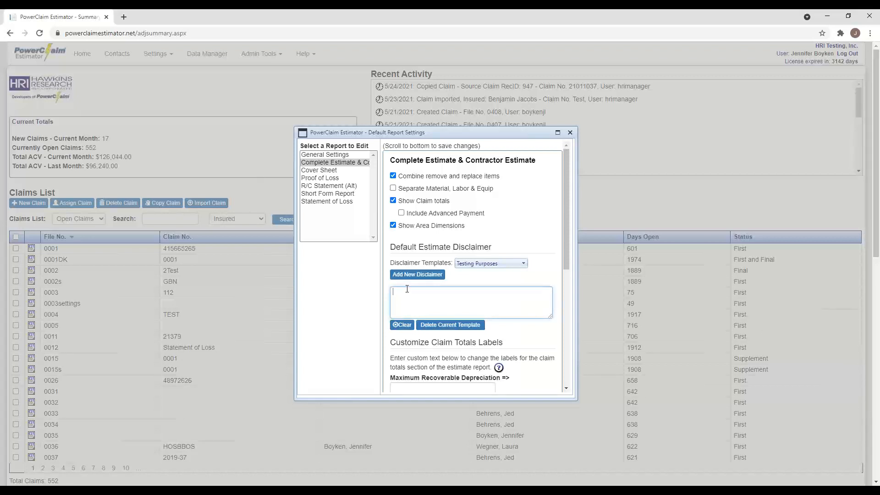
text(This is for testing purposes to show how this will look on the report.)
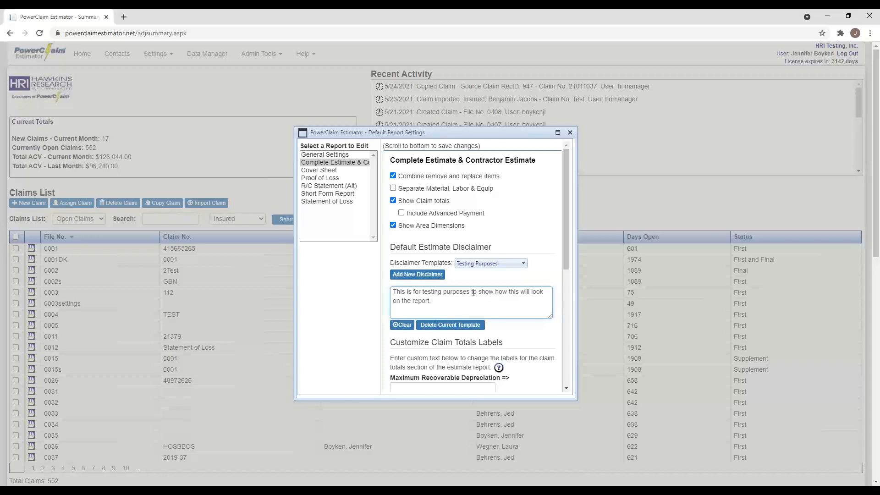
drag(568, 257, 566, 328)
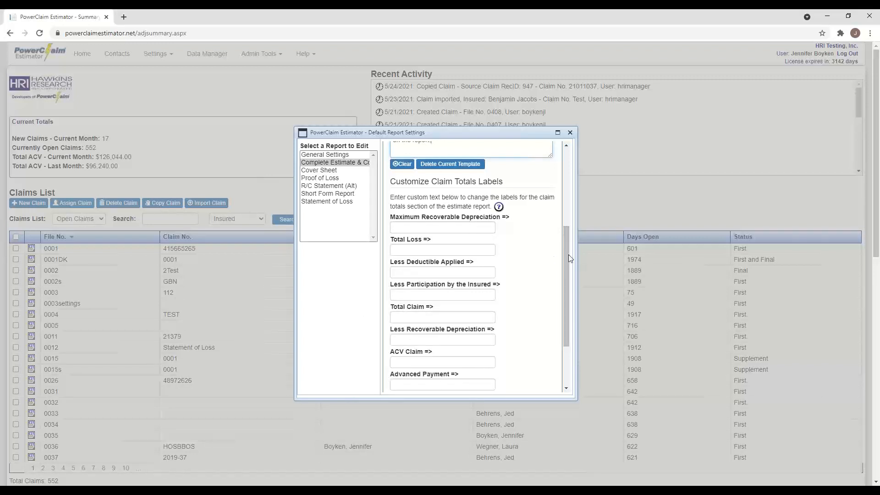
- Save the Complete Estimate report settings and switch to the Cover Sheet report defaults
drag(569, 254, 567, 276)
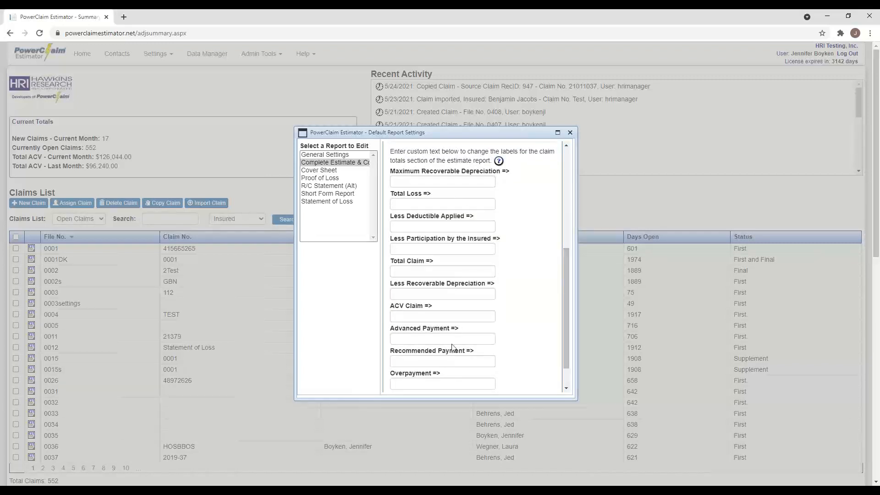
click(414, 182)
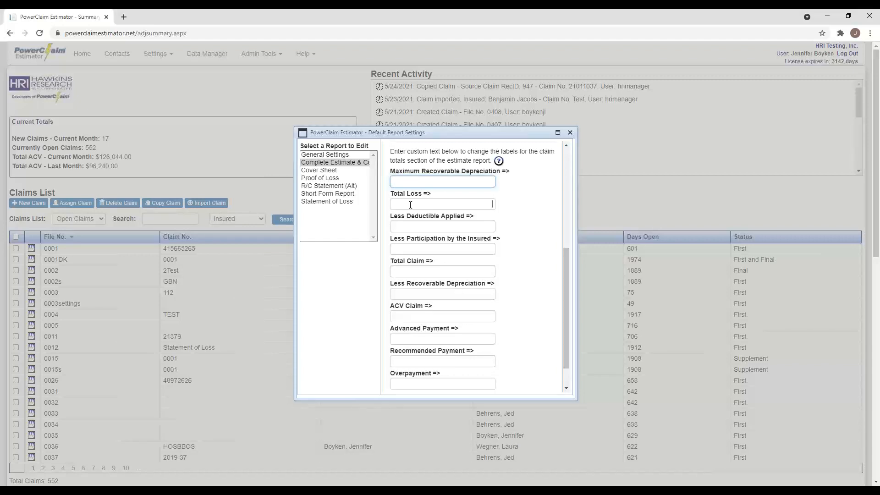
key(Tab)
key(Tab)
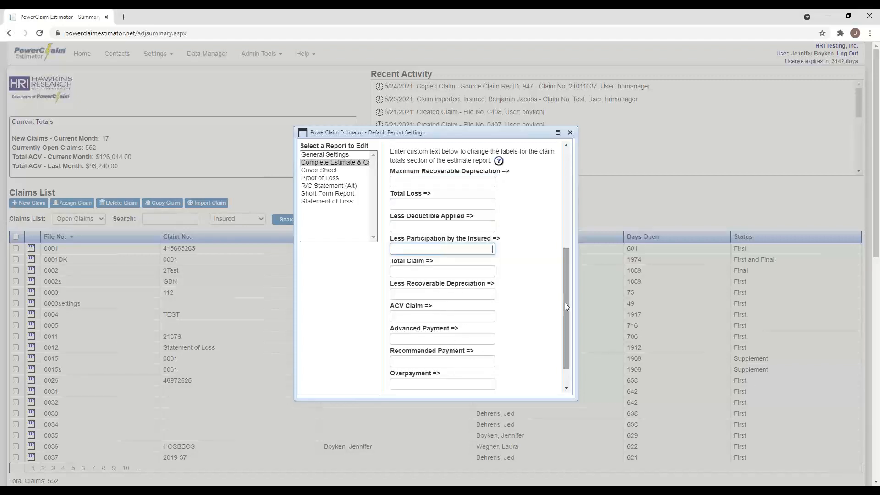
scroll(567, 307, down, 2)
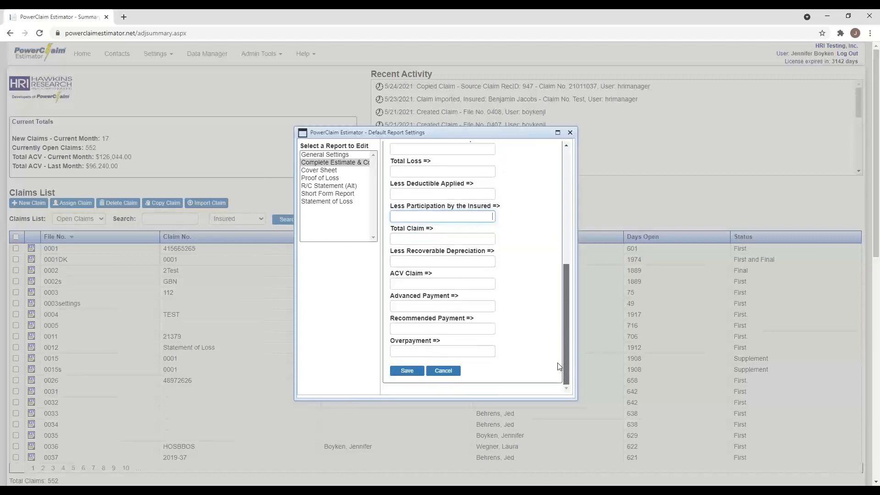
click(411, 375)
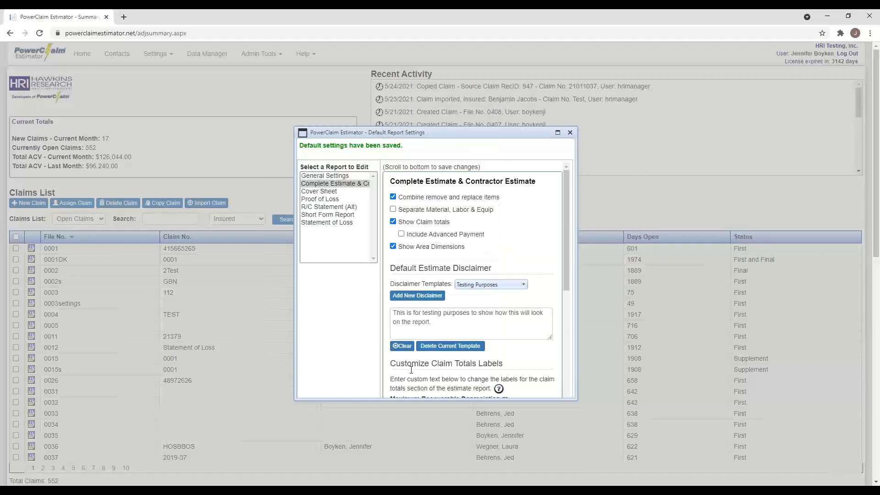
click(326, 193)
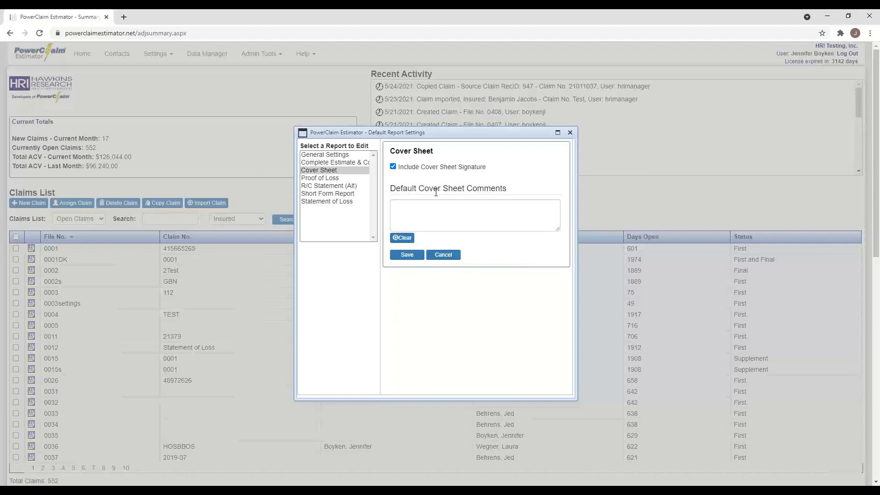
- Enter the default cover sheet comment 'This is for testing purposes' and save the cover sheet defaults
click(408, 206)
text(This)
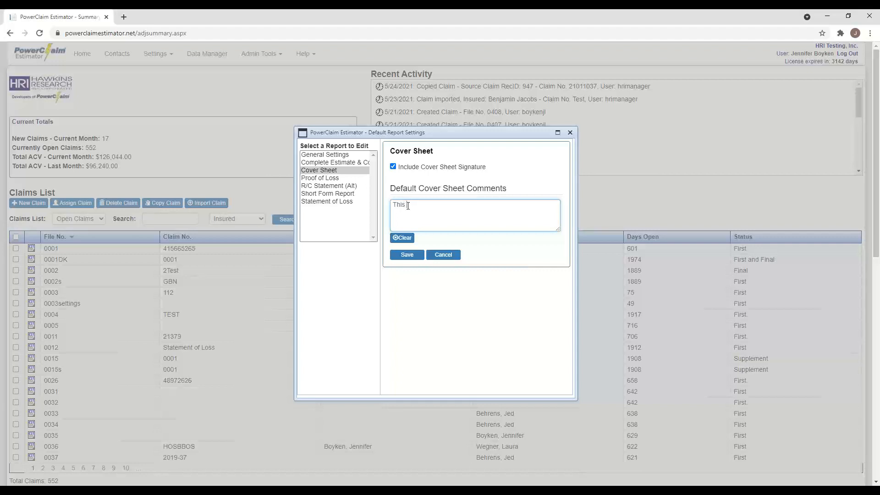
text( is for testing purposes)
click(409, 257)
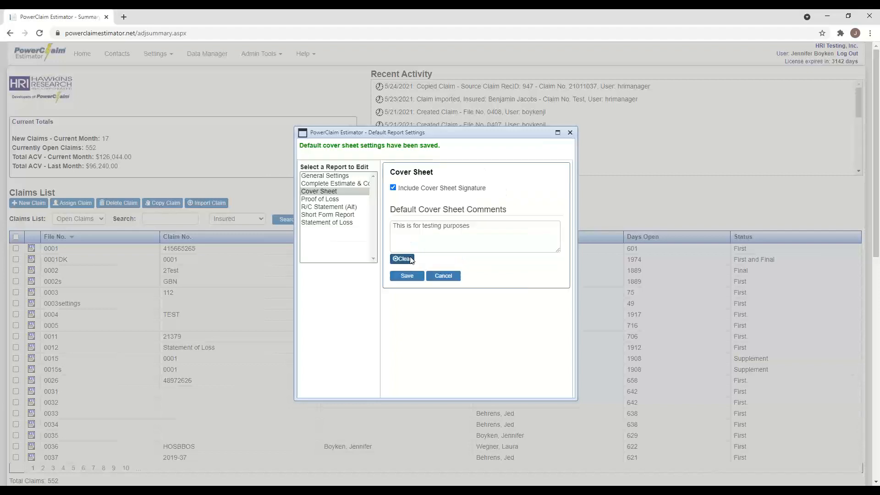
click(337, 223)
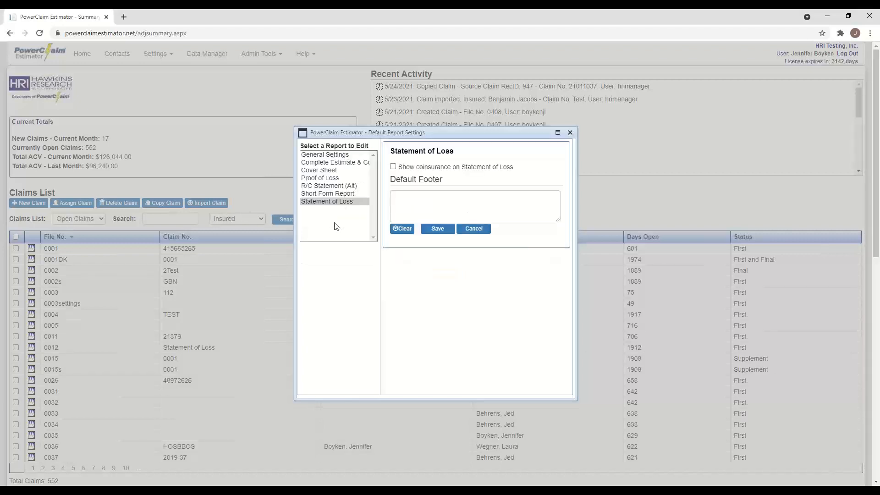
- Turn on Show coinsurance for the Statement of Loss, save, and close Default Report Settings
click(393, 168)
click(432, 231)
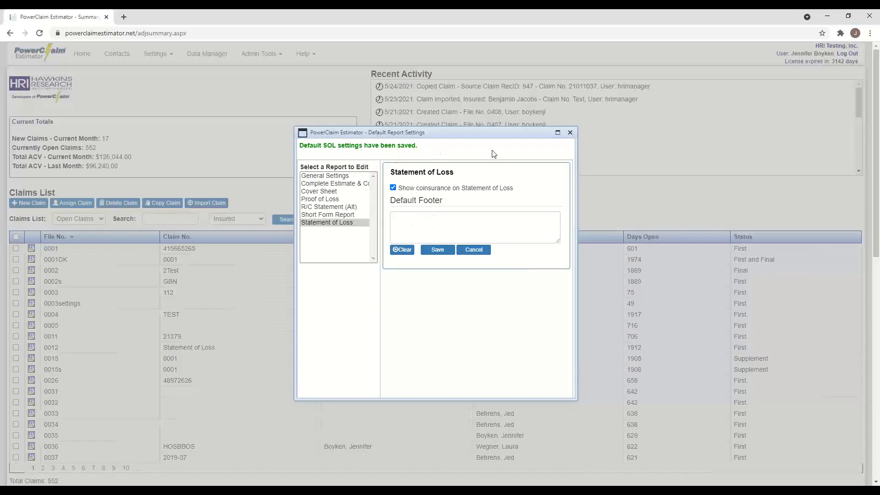
click(570, 133)
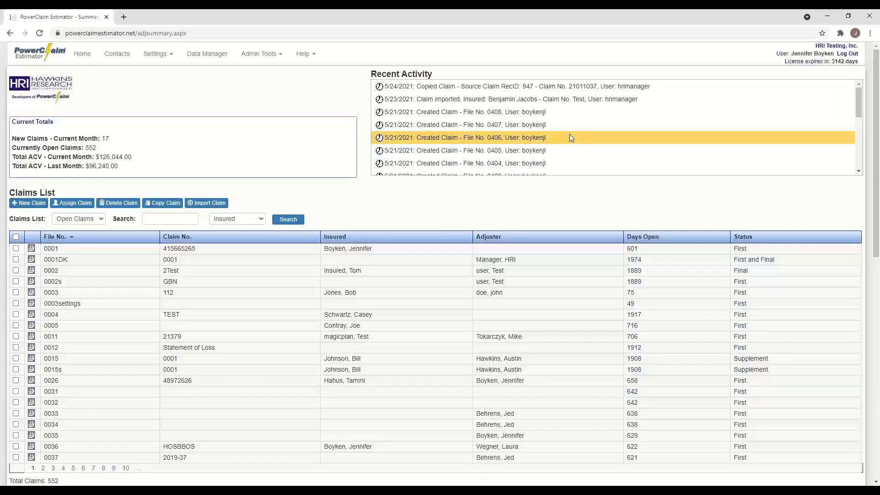
- Create a new claim from the summary page, which becomes File No. 0409
click(165, 55)
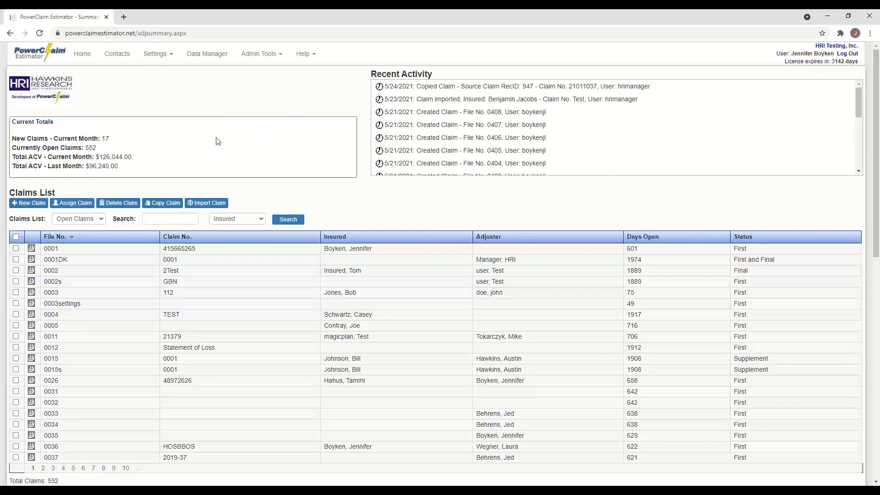
click(29, 206)
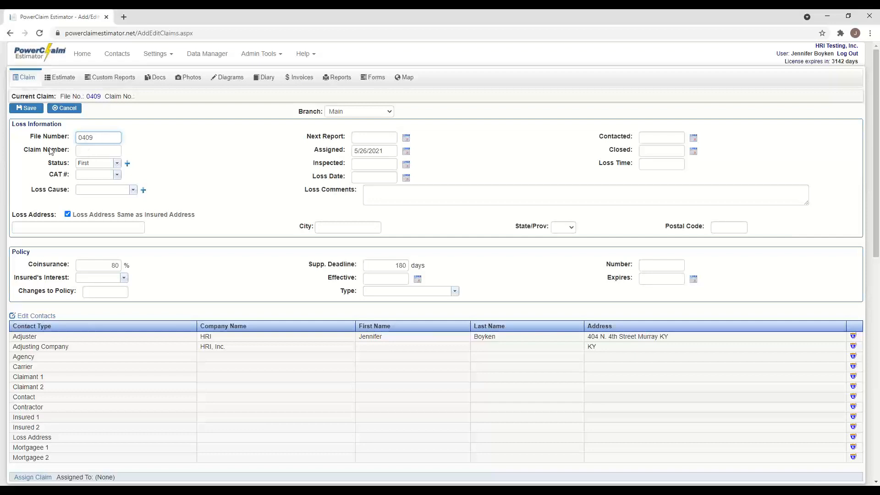
- Enter the claim number and set the claim status to First, declining to add it to the list
click(89, 151)
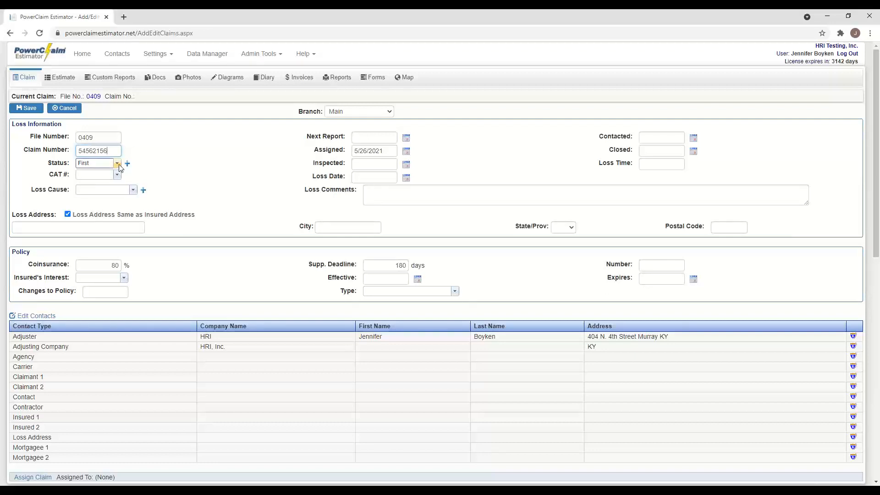
click(117, 163)
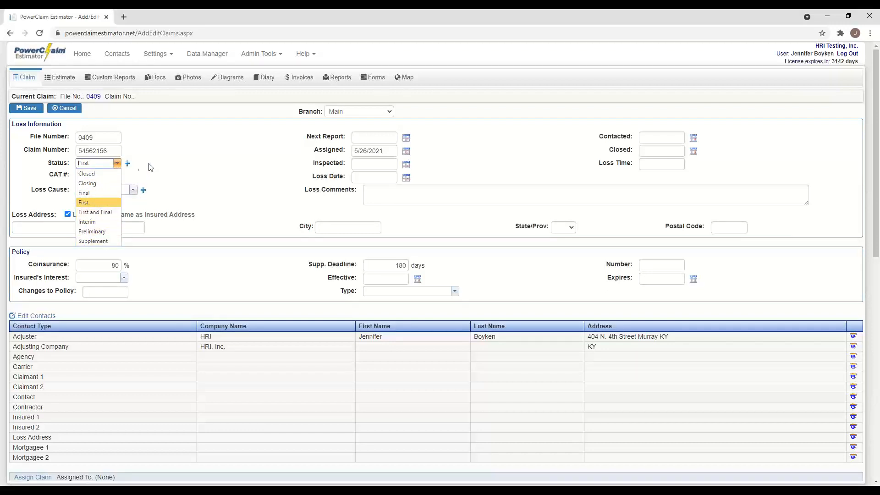
click(127, 164)
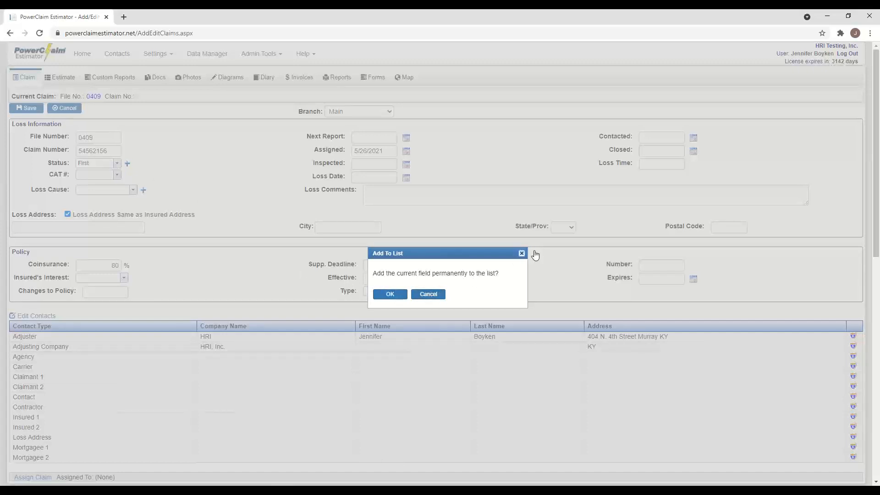
click(522, 253)
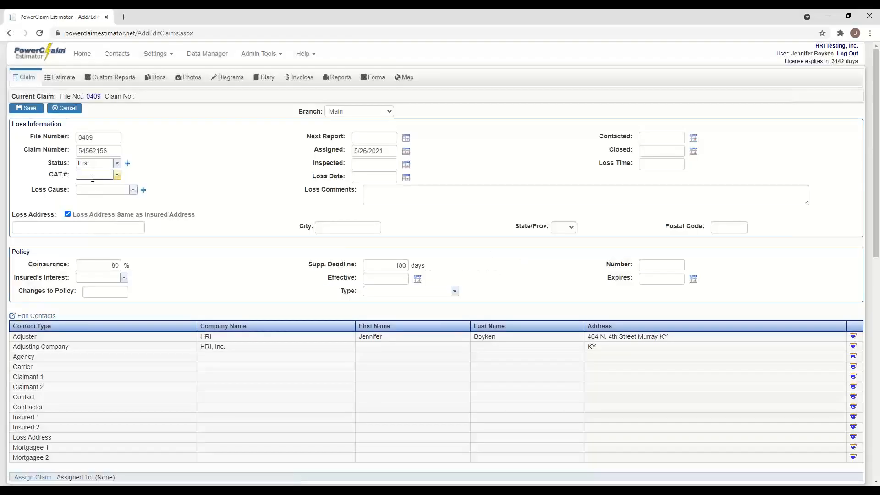
click(133, 190)
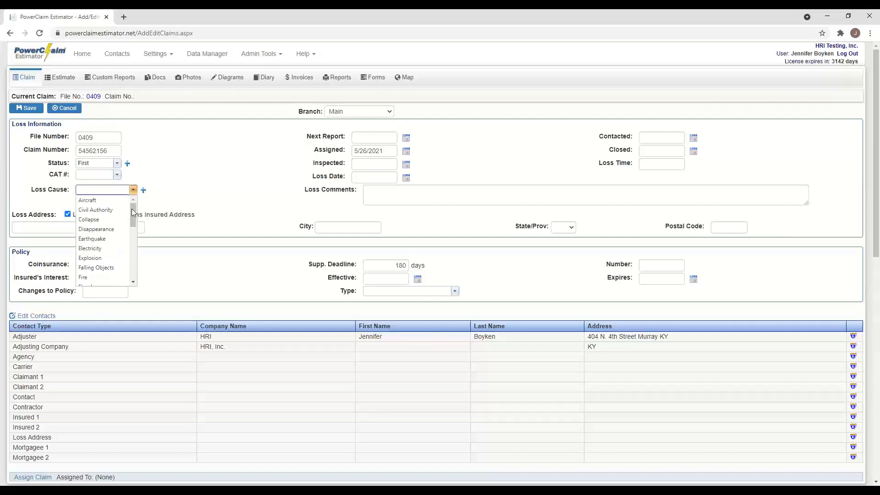
mouse_move(131, 209)
mouse_down()
mouse_move(129, 275)
mouse_move(131, 201)
mouse_up()
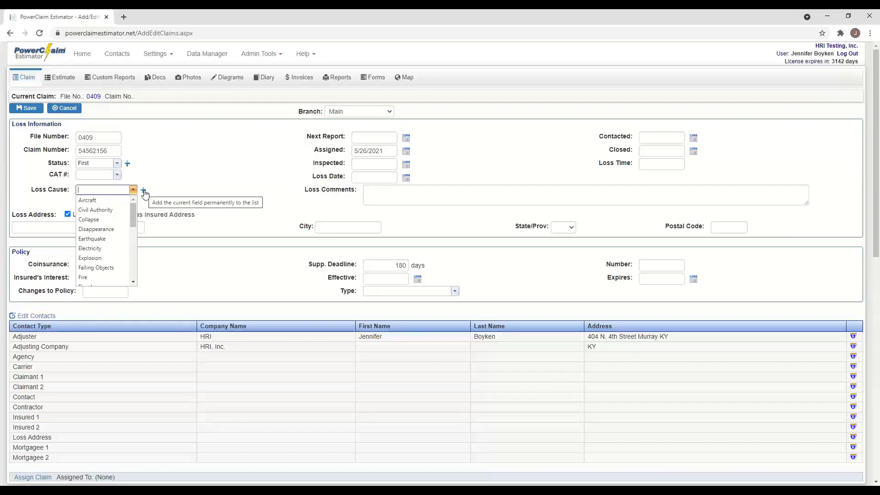
click(207, 170)
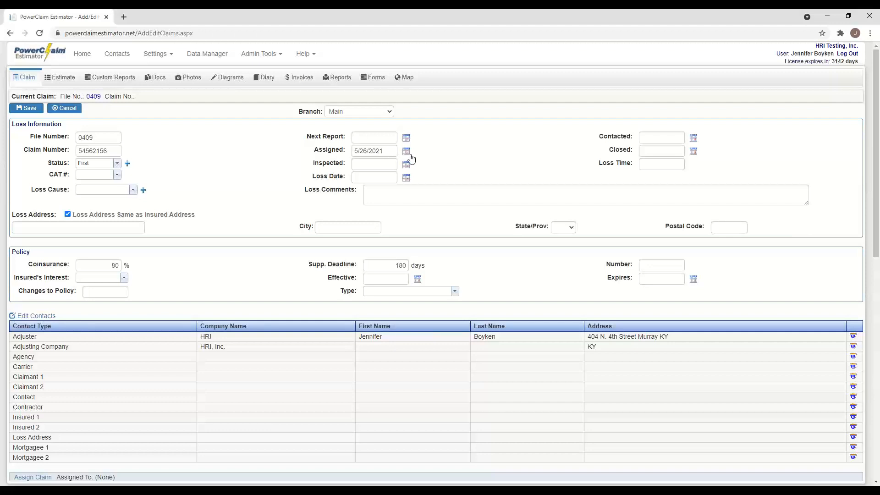
- Set the assigned date to 05/18/2021, add loss comment 'this loss is due to water damage', keep the insured's address as the loss address
click(407, 153)
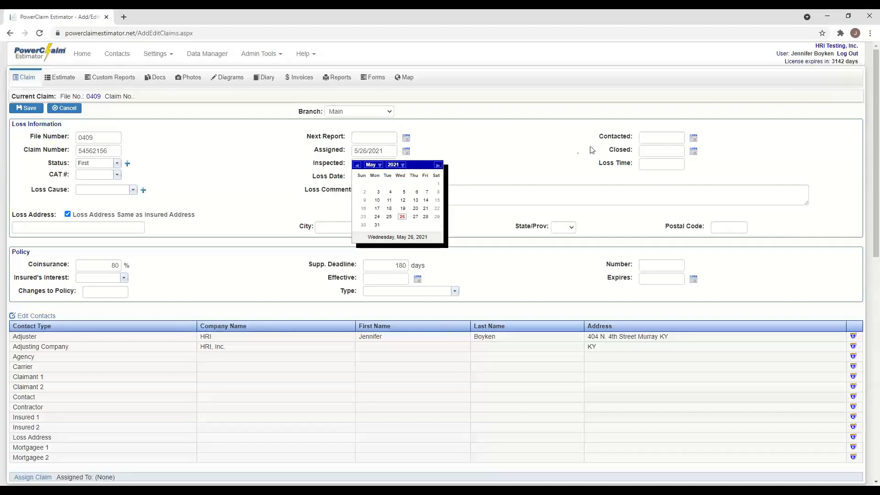
click(390, 209)
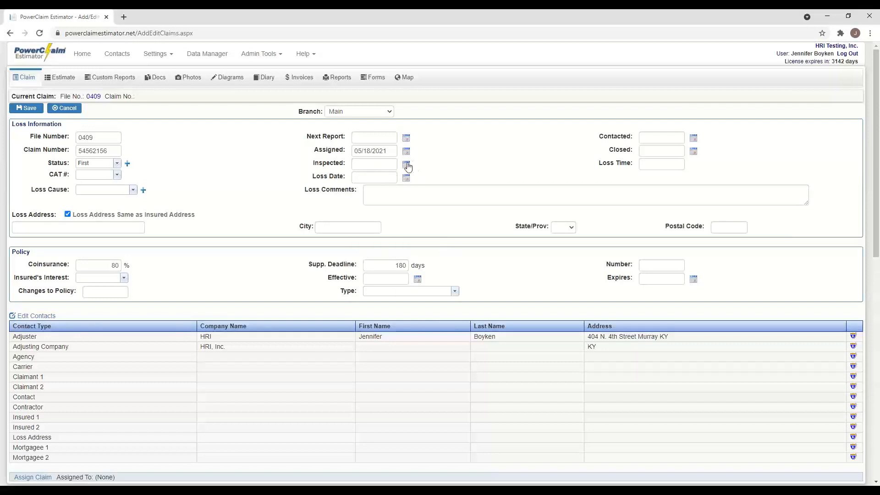
click(380, 192)
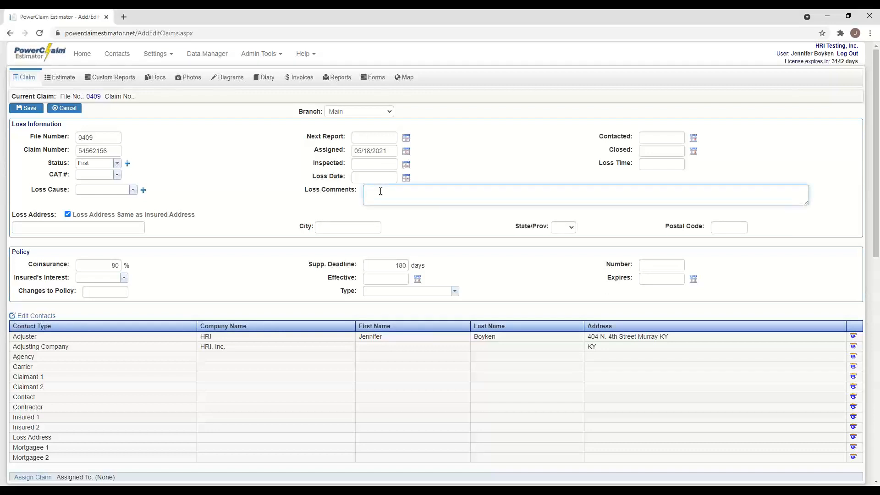
text(this loss is due to water damage)
click(68, 215)
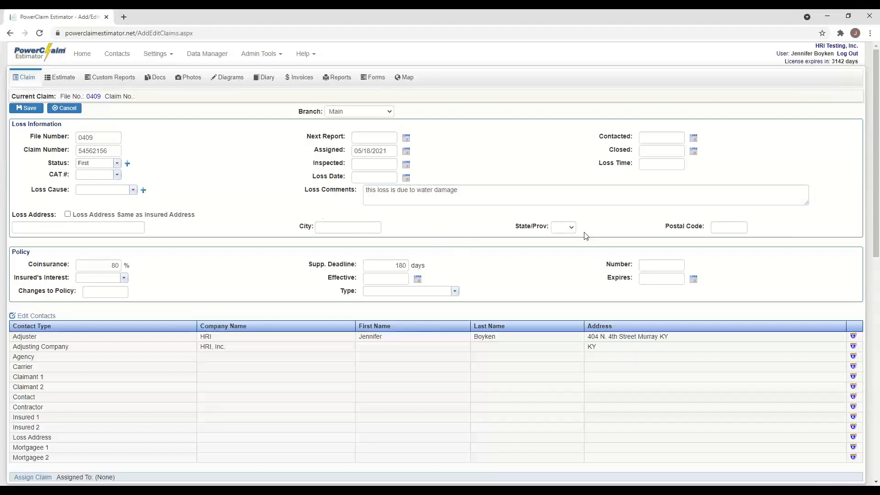
click(68, 214)
- Set the insured's interest to Mortgager
scroll(122, 229, down, 1)
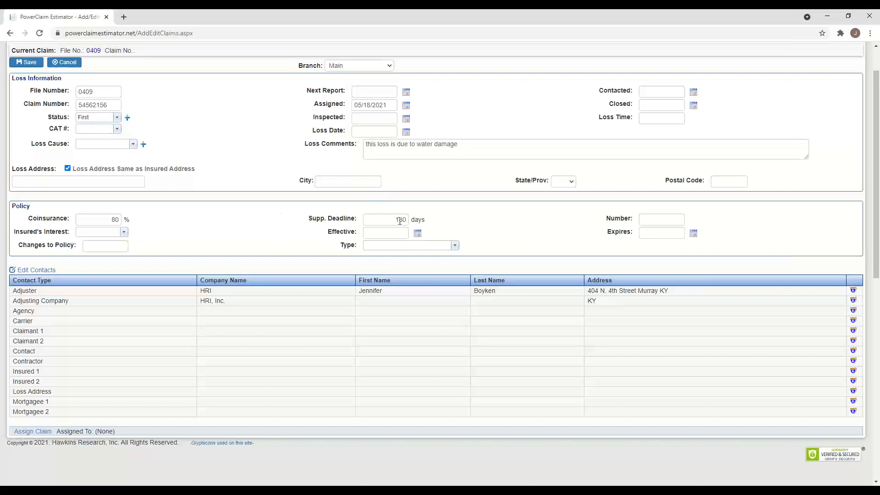
click(124, 233)
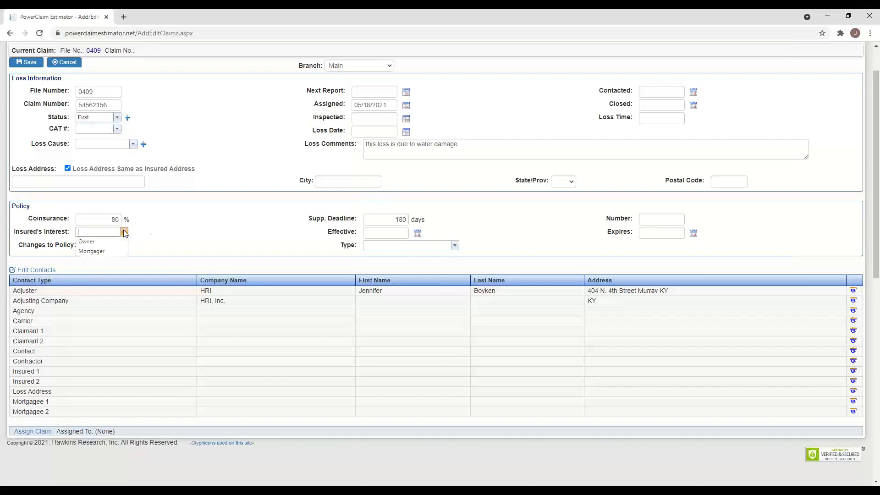
click(110, 254)
click(93, 247)
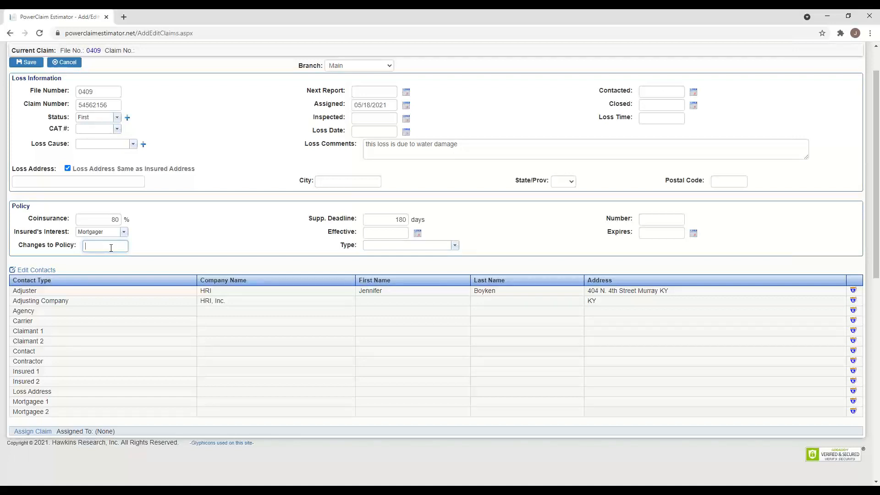
- Set the policy effective date to 05/03/2021, enter the policy number, and choose type HO1 - Homeowner's, Basic
click(417, 234)
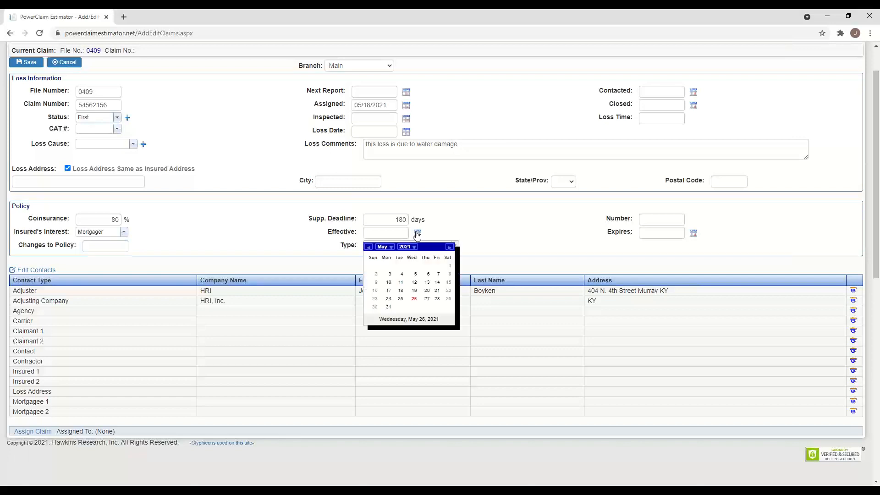
click(389, 274)
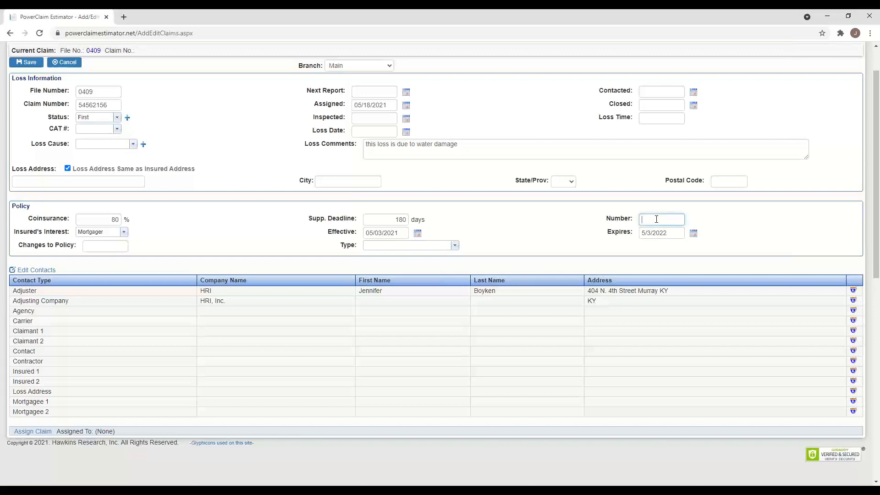
click(455, 246)
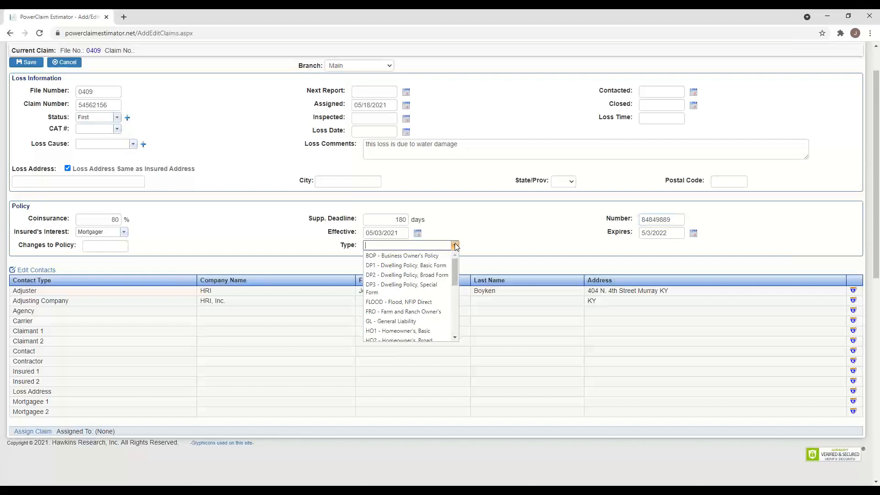
mouse_move(454, 283)
mouse_down()
mouse_move(451, 337)
mouse_move(452, 293)
mouse_up()
click(426, 278)
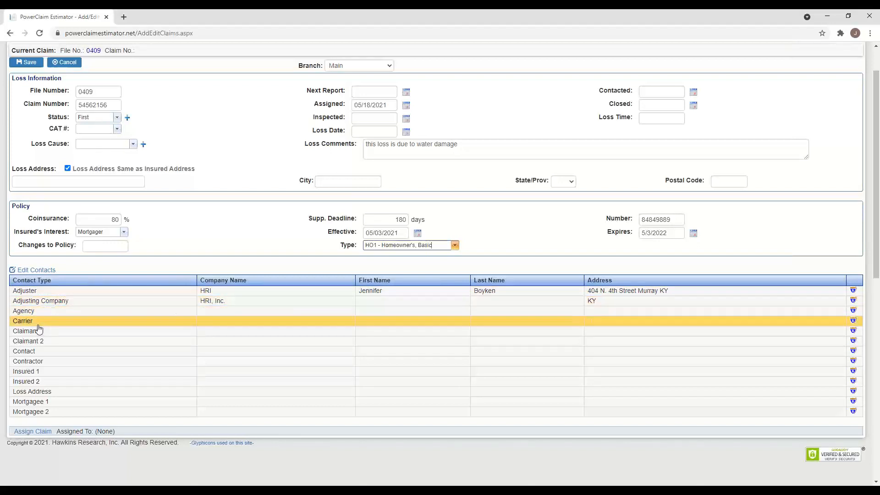
click(41, 312)
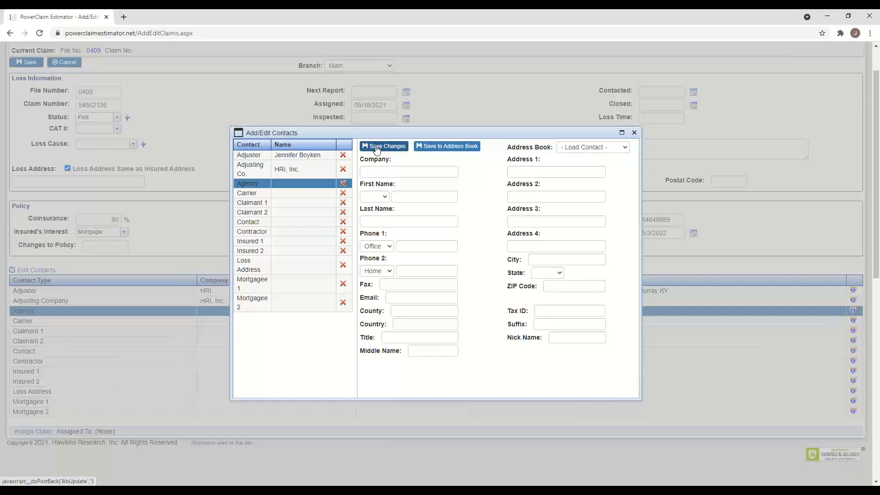
click(450, 150)
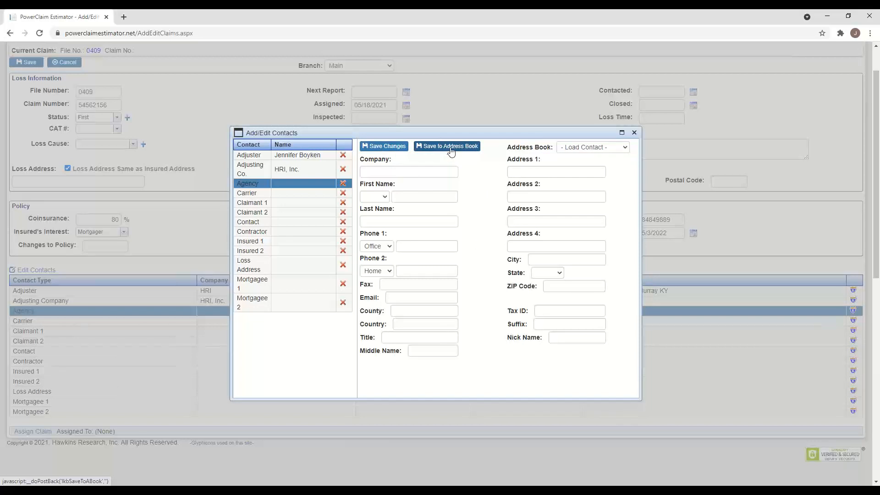
click(624, 148)
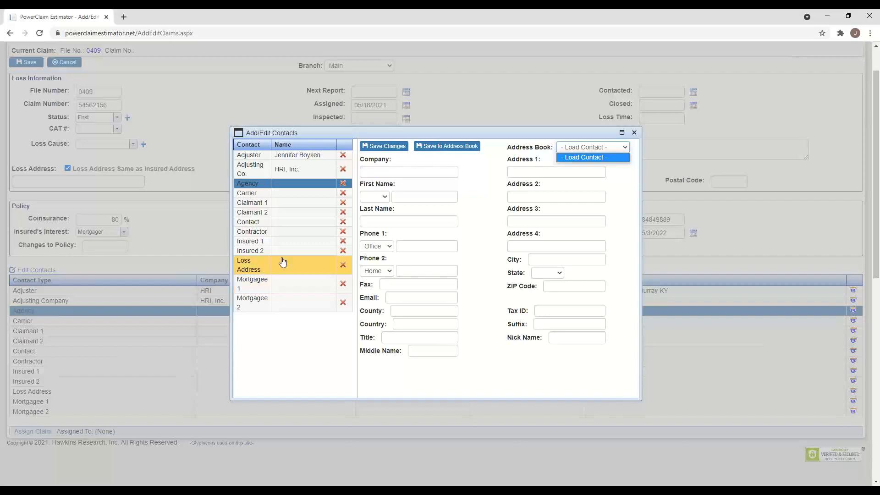
- Fill Insured 1 from the saved autofill suggestion for the insured's first name and save the contact
click(255, 243)
click(255, 243)
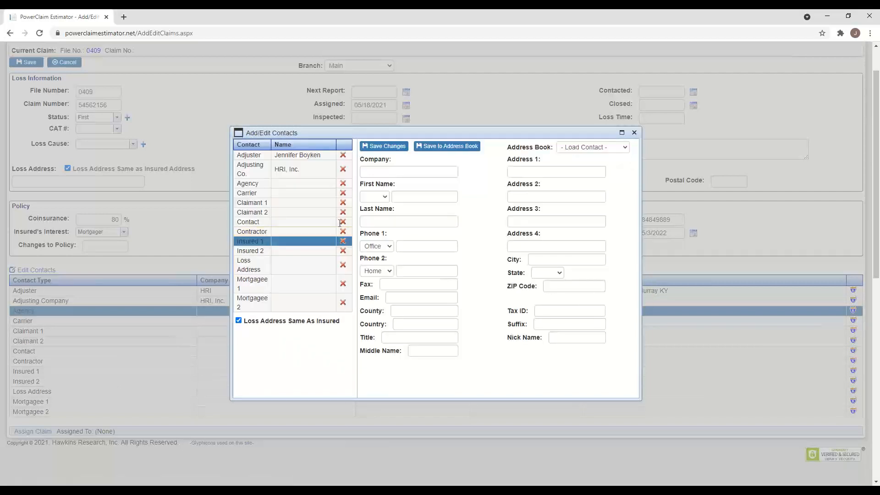
click(410, 198)
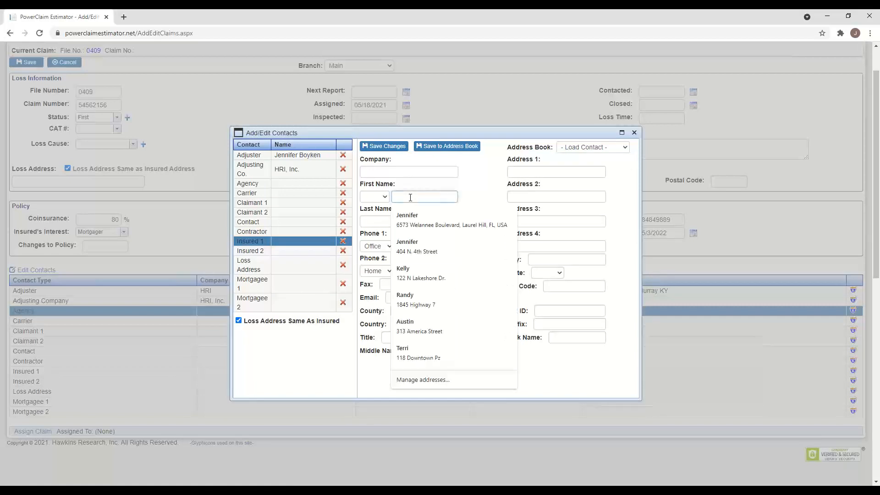
text(Jennifer)
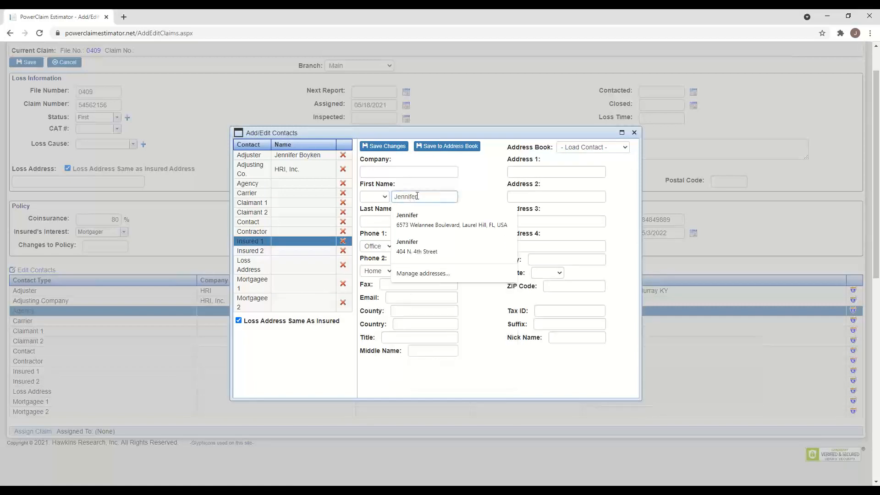
click(437, 221)
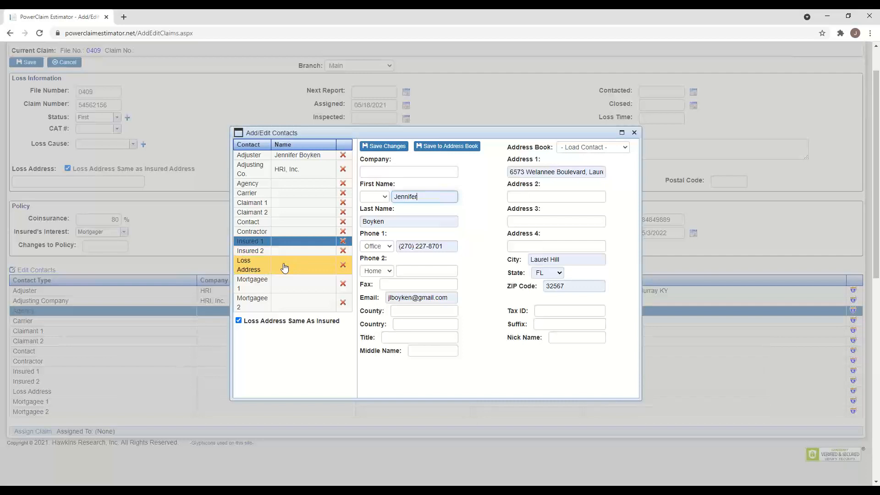
click(390, 147)
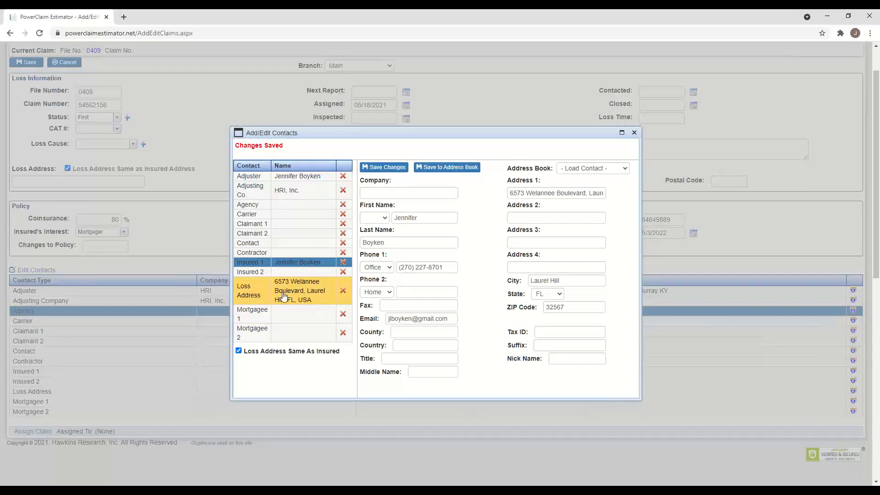
- Enter Freedom Mortgage as Mortgagee 1's company and store it in the address book as 'freedommortgage'
click(259, 316)
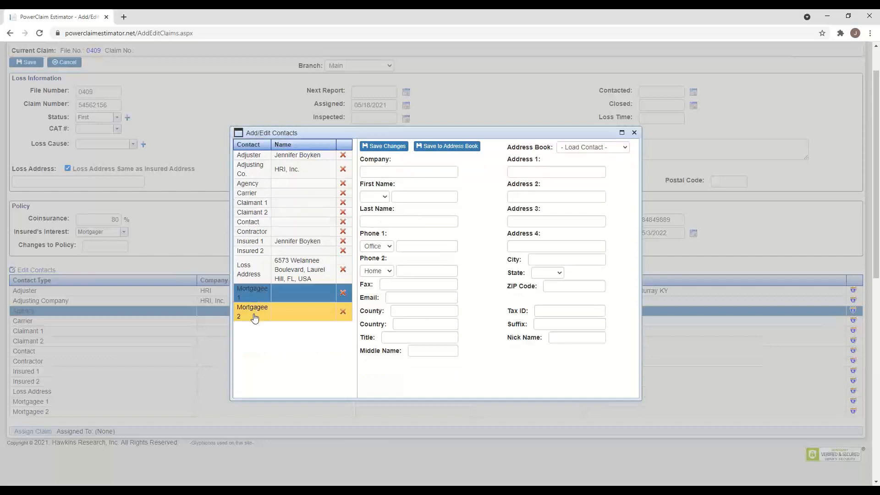
click(404, 196)
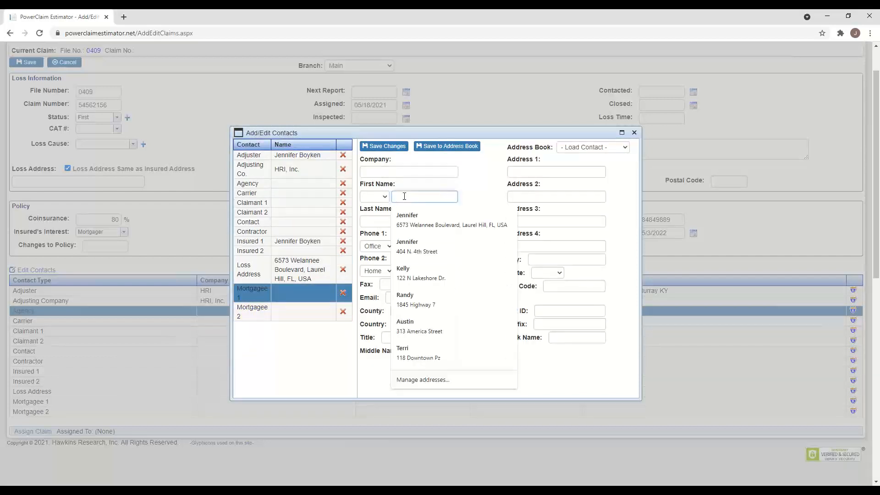
text(Fred)
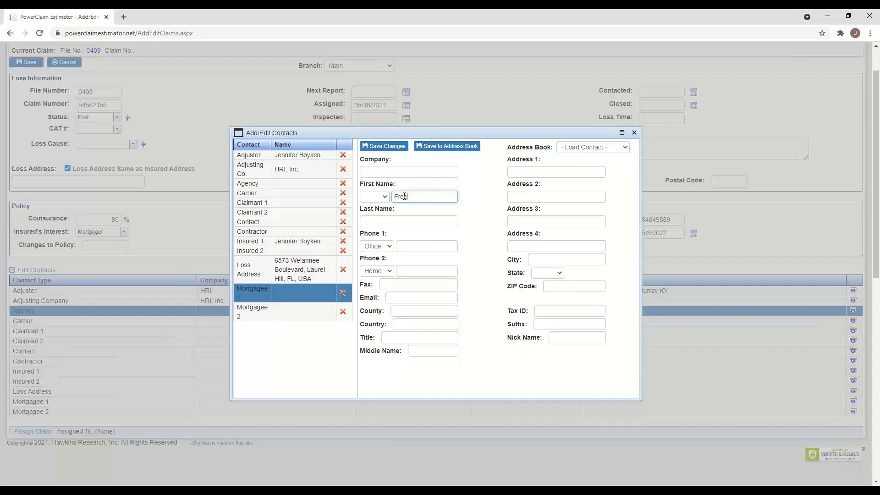
text(do)
click(378, 172)
text(Freedo)
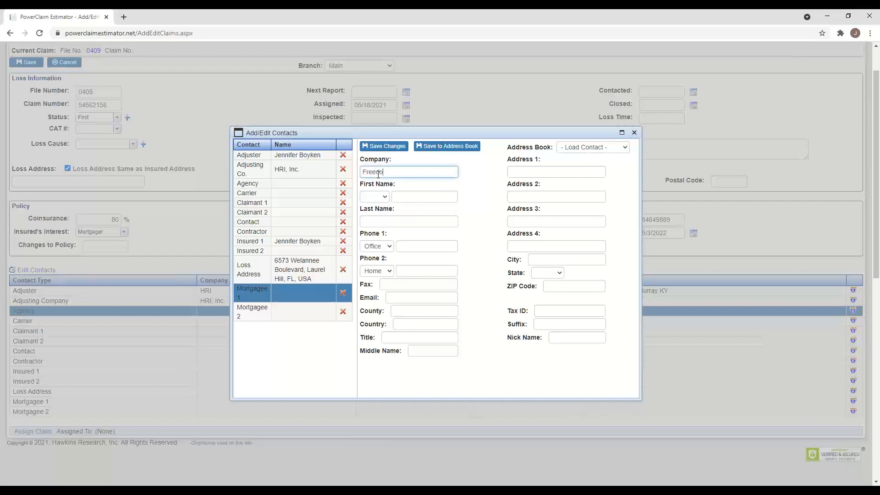
text(m Mortgage)
click(448, 147)
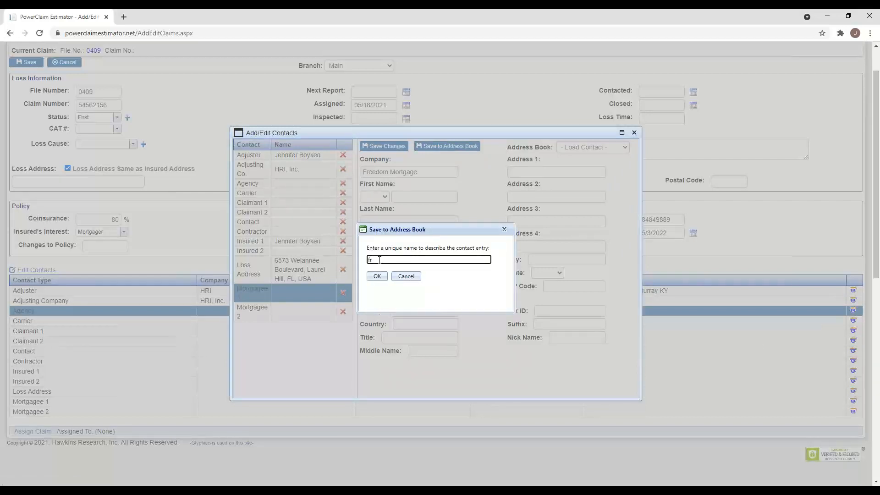
text(freedommortgage)
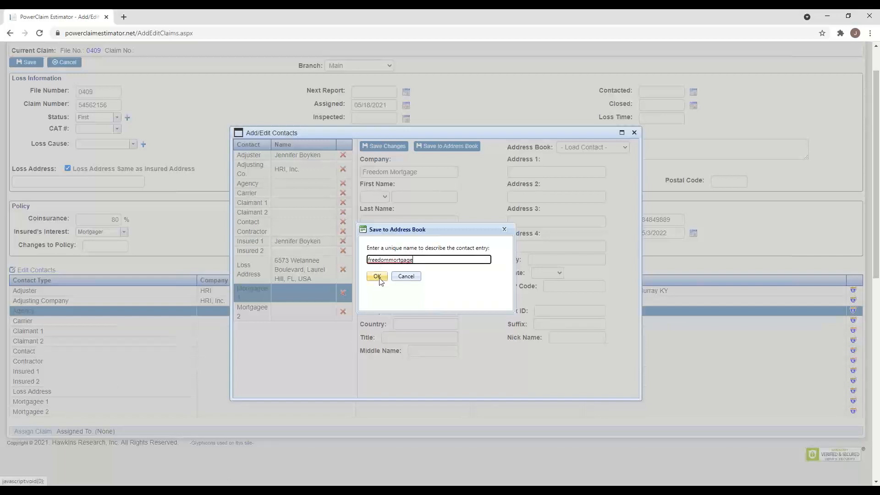
click(377, 276)
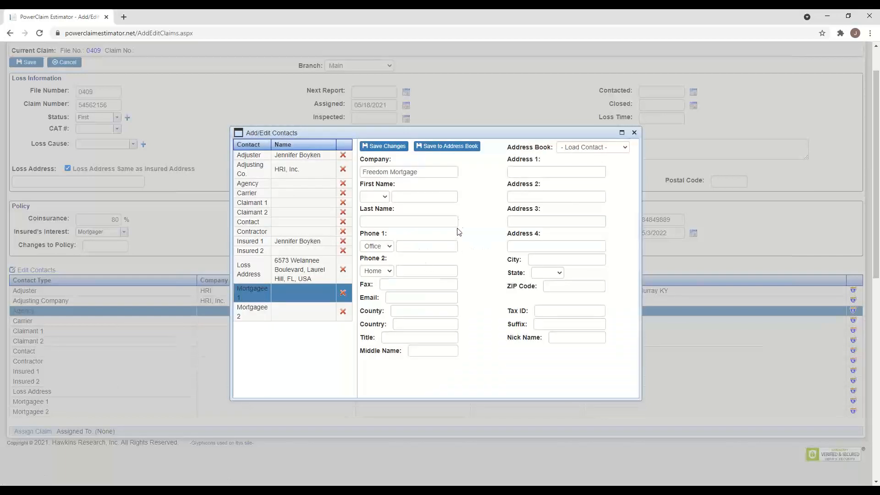
- Load the freedommortgage entry into Mortgagee 1, save it, and close the contacts editor
click(623, 148)
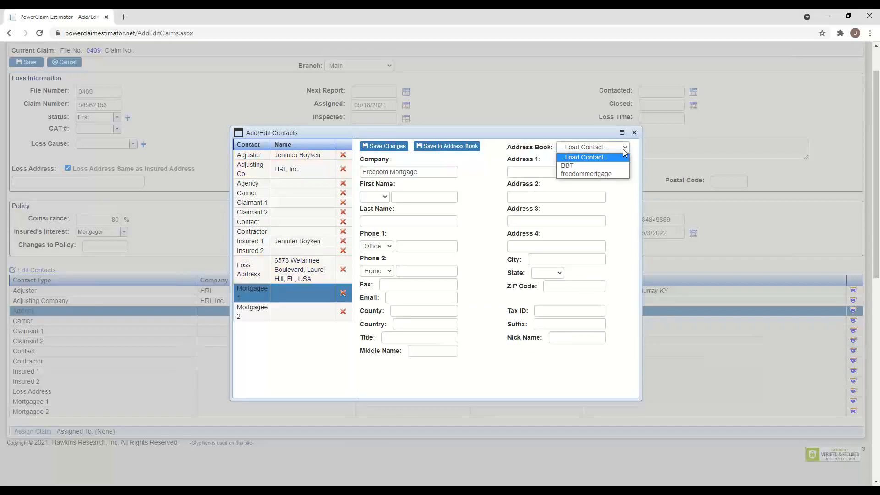
click(574, 177)
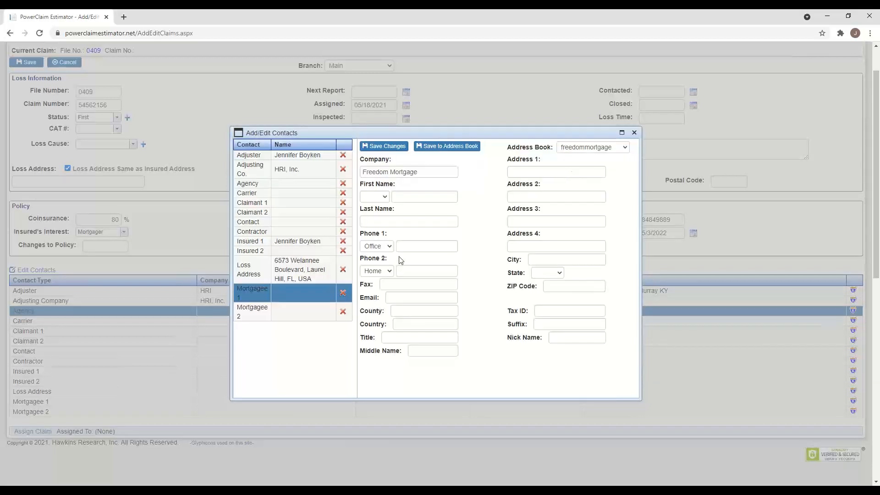
click(385, 146)
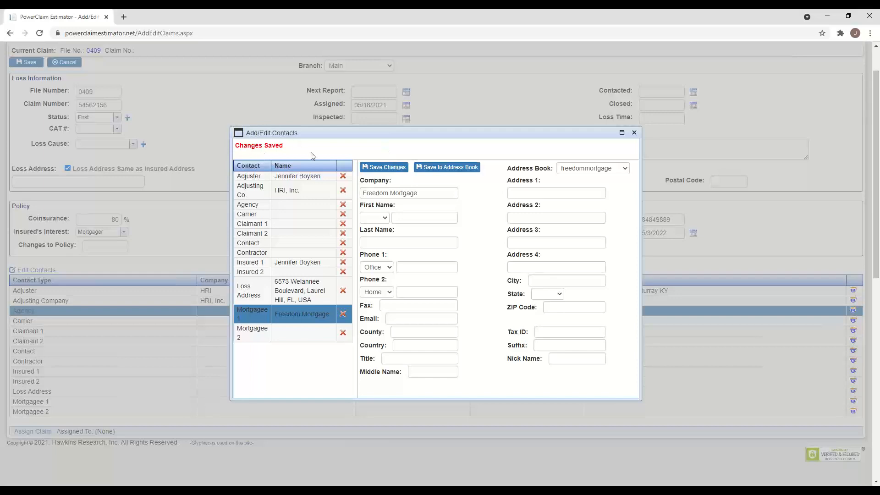
click(635, 133)
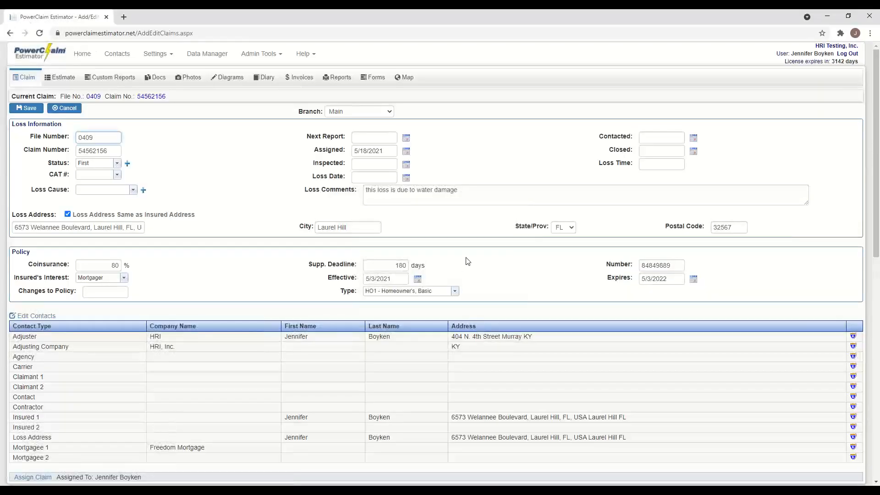
scroll(443, 286, down, 4)
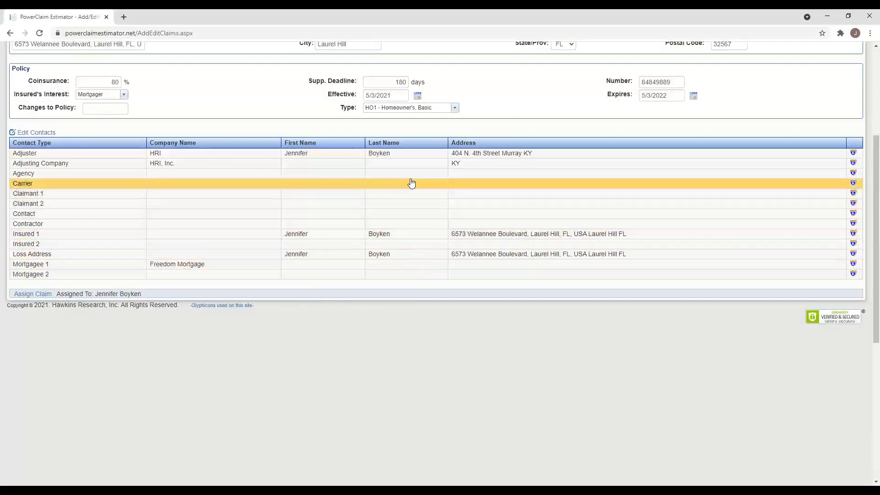
- Switch claim 0409 to its Estimate page, which has no coverages and uses 2021 Insurance Repair
scroll(408, 219, down, 2)
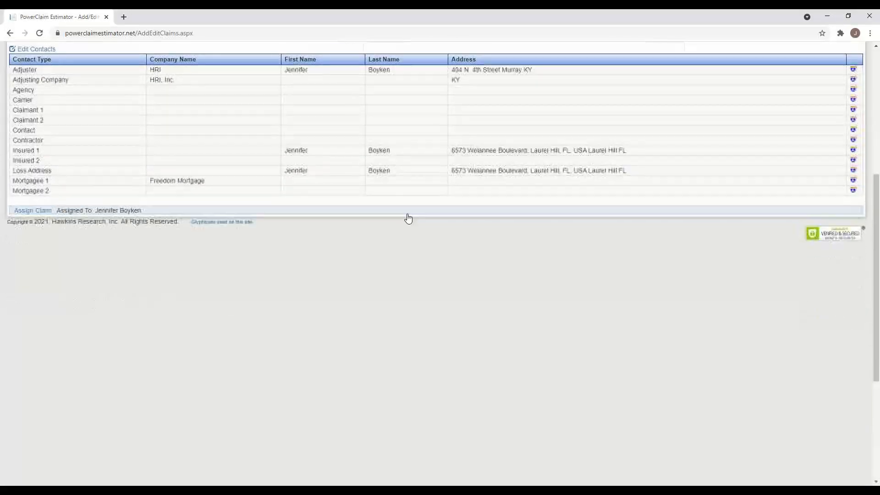
scroll(408, 207, up, 6)
scroll(406, 201, down, 3)
scroll(405, 200, up, 4)
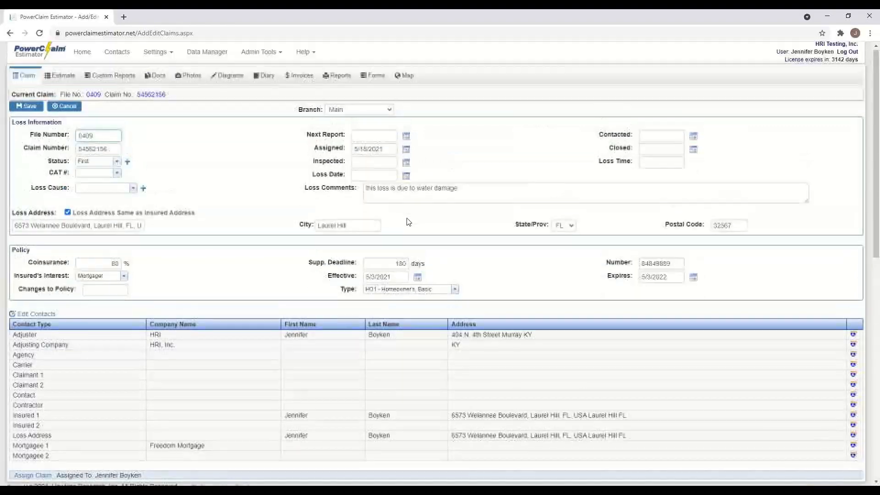
scroll(403, 213, down, 2)
scroll(403, 214, up, 3)
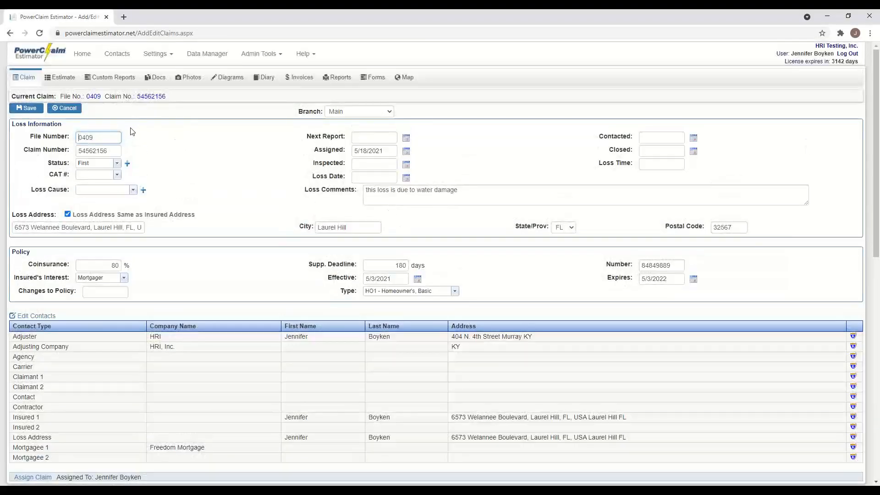
click(69, 81)
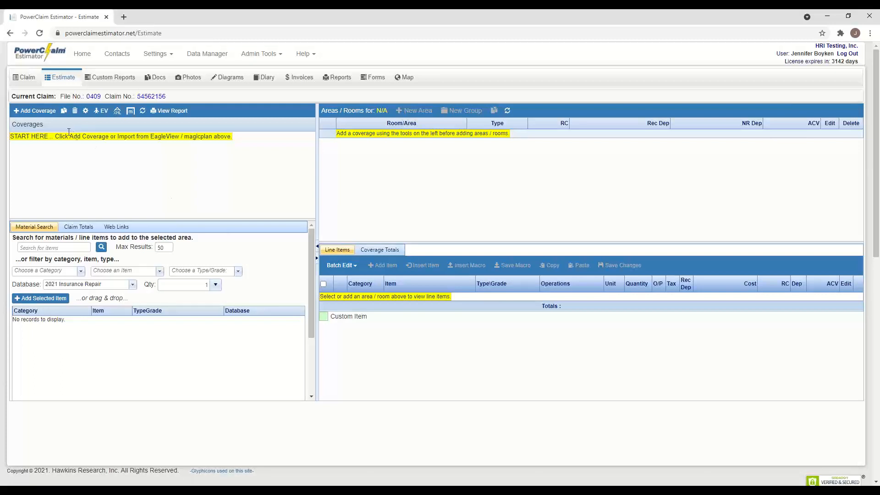
- Add a Dwelling coverage, keeping Dwelling permanently among the choices, and begin its description
click(43, 111)
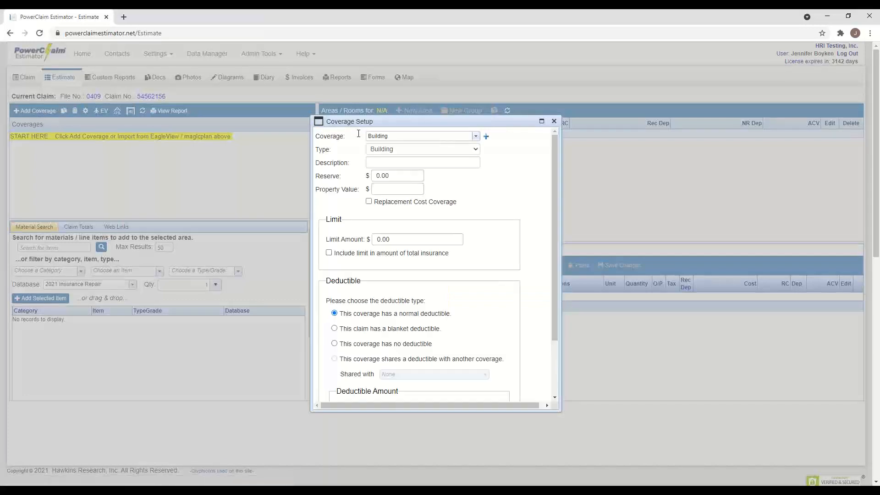
click(478, 137)
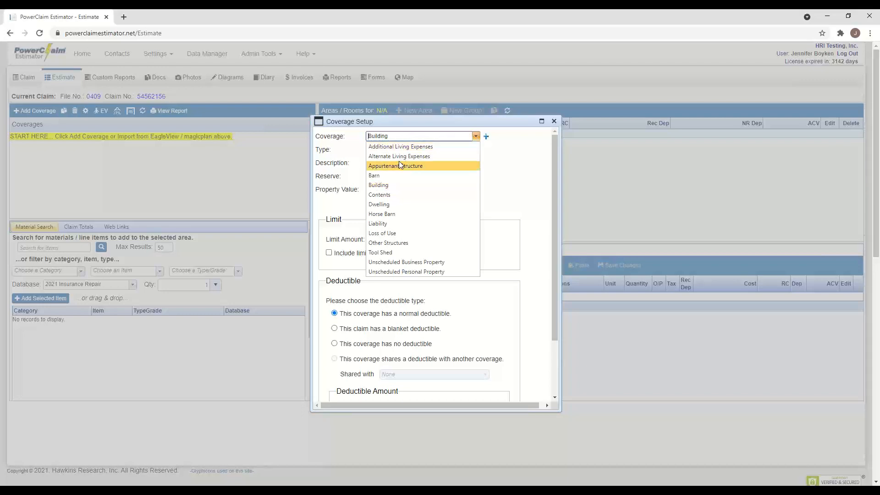
click(388, 204)
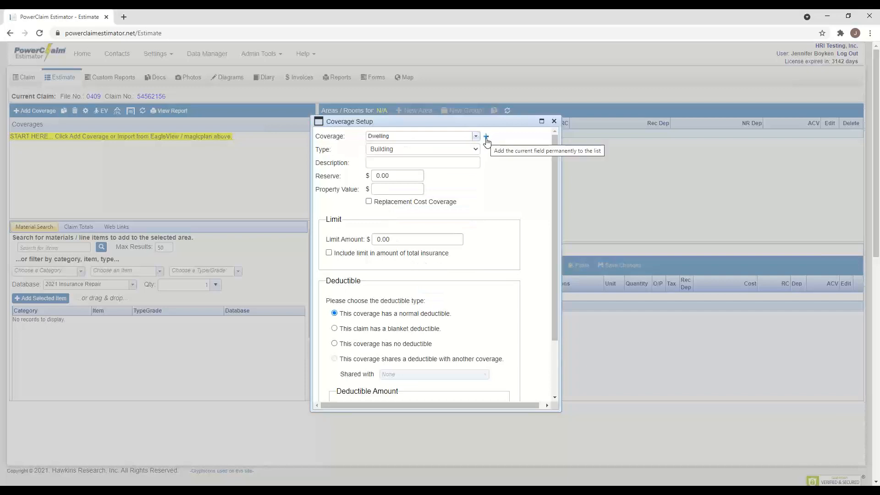
click(486, 139)
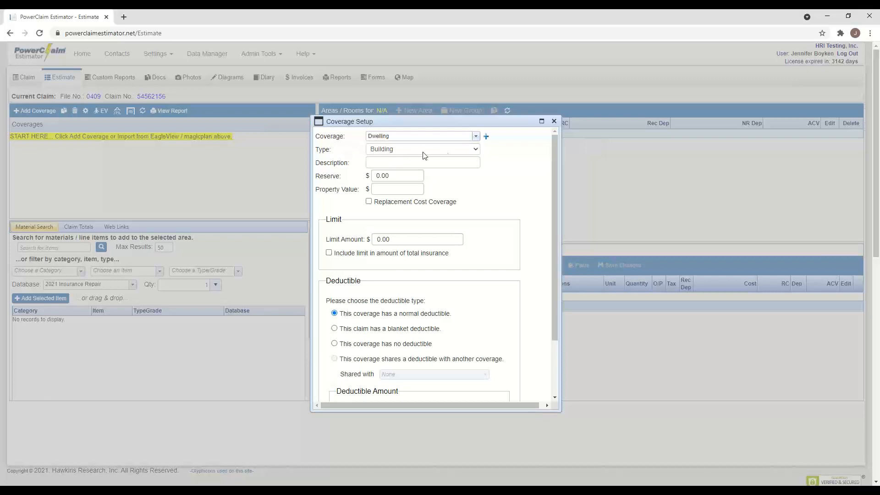
click(380, 163)
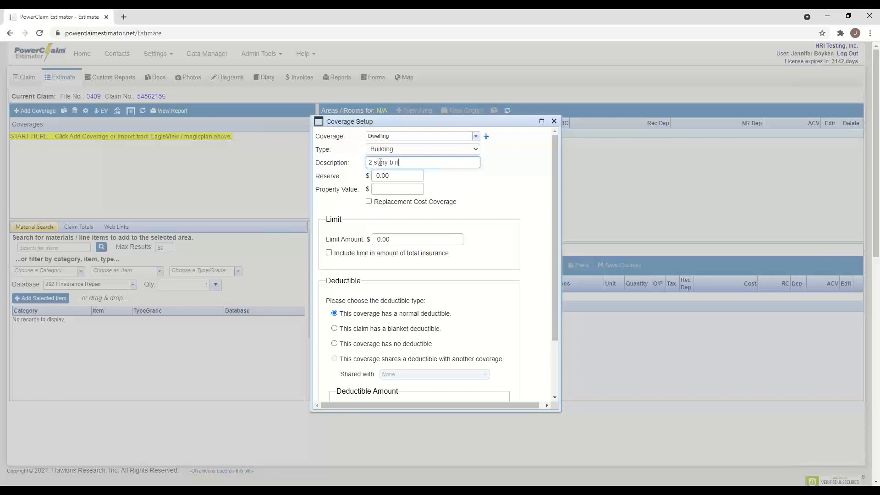
- Finish the '2 story brick home' description and mark the coverage as replacement cost
text(k home)
click(394, 176)
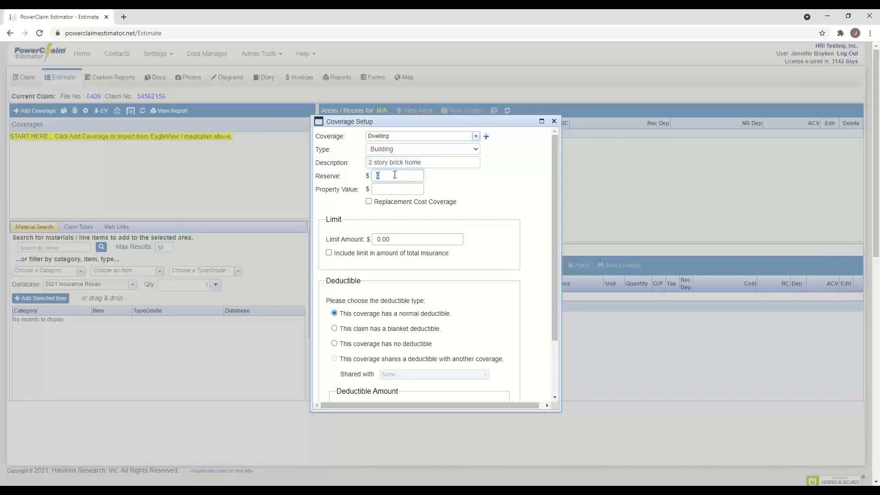
click(388, 188)
click(369, 202)
- Give the Dwelling coverage a 354,000.00 limit and 500.00 deductible, then save it
click(406, 239)
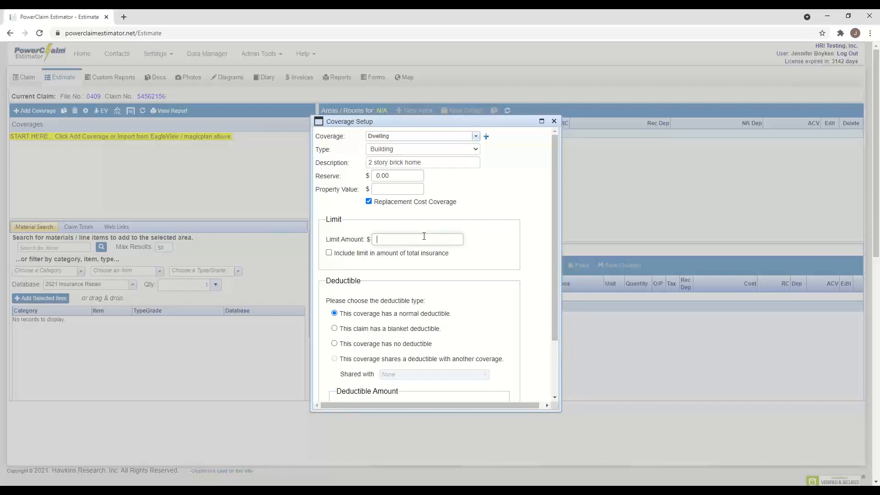
text(354000.00)
scroll(392, 287, down, 2)
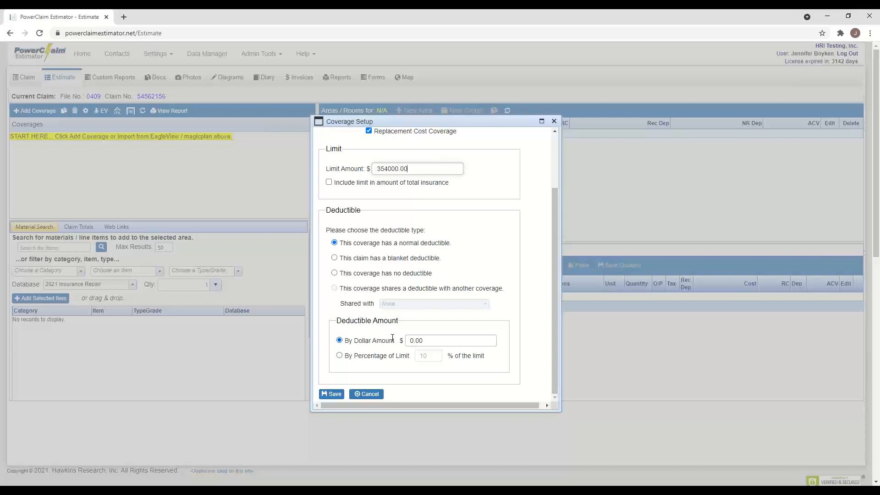
click(433, 341)
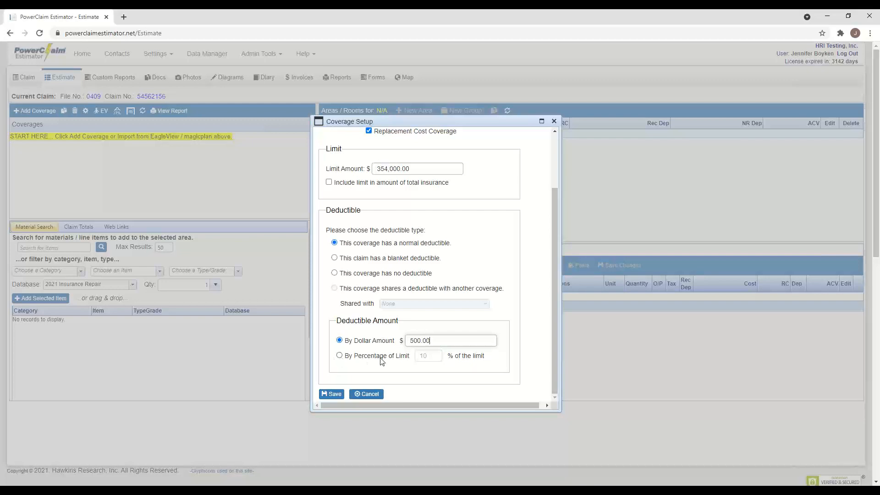
scroll(431, 326, up, 1)
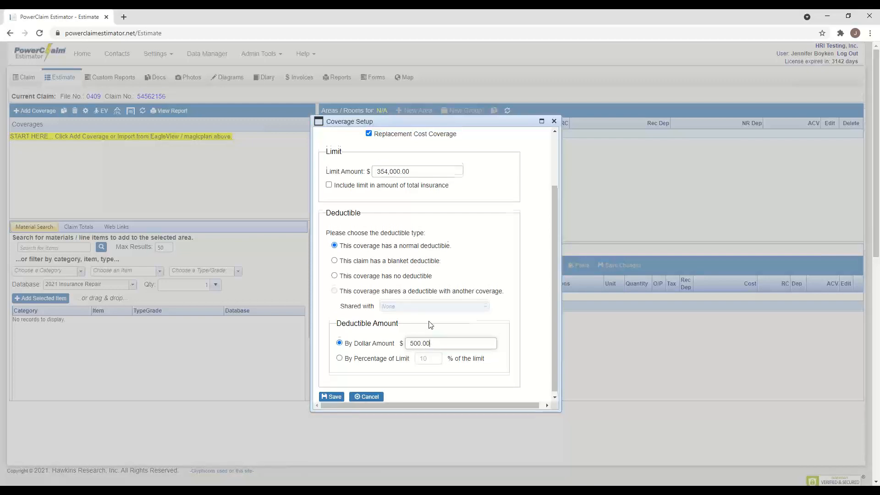
scroll(378, 364, down, 1)
click(331, 393)
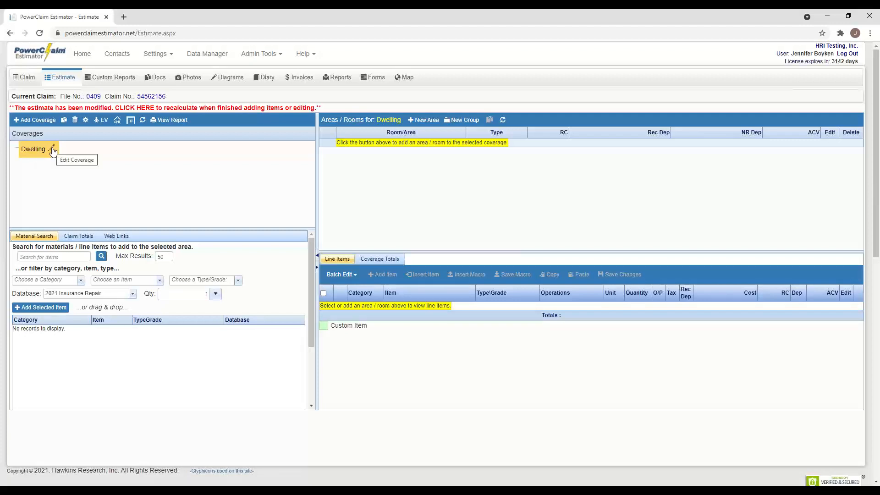
click(53, 150)
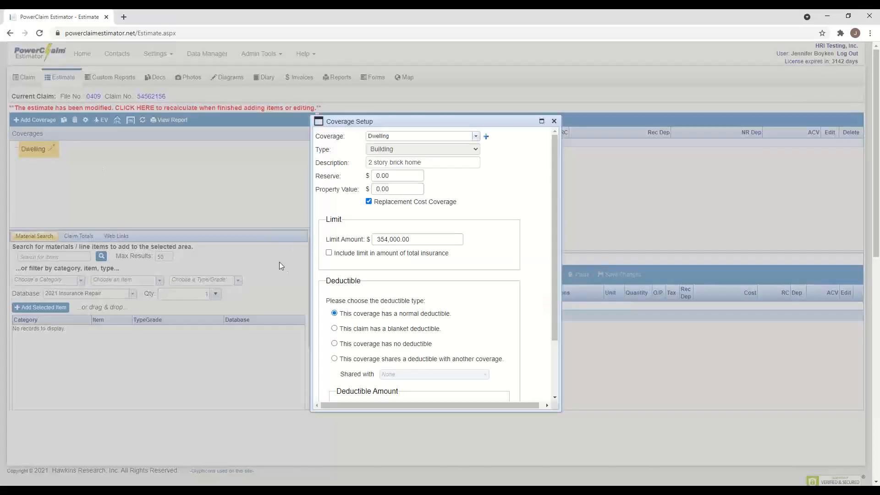
scroll(440, 302, down, 3)
double_click(432, 340)
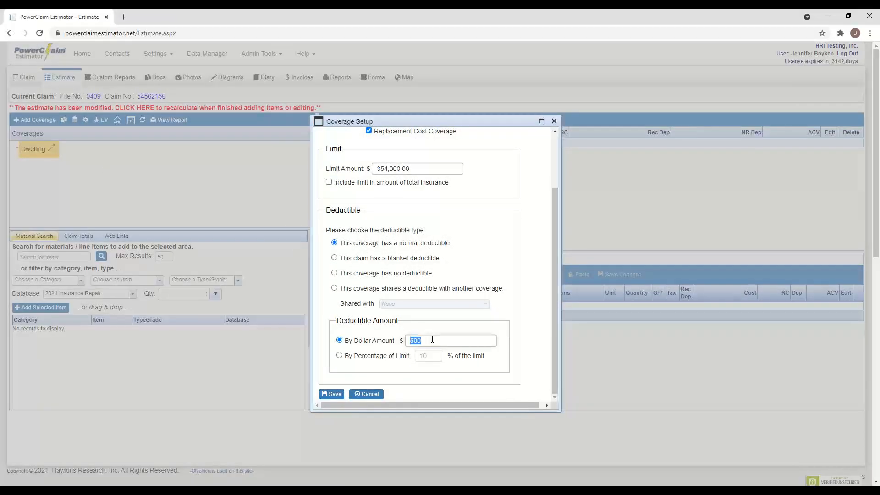
click(330, 395)
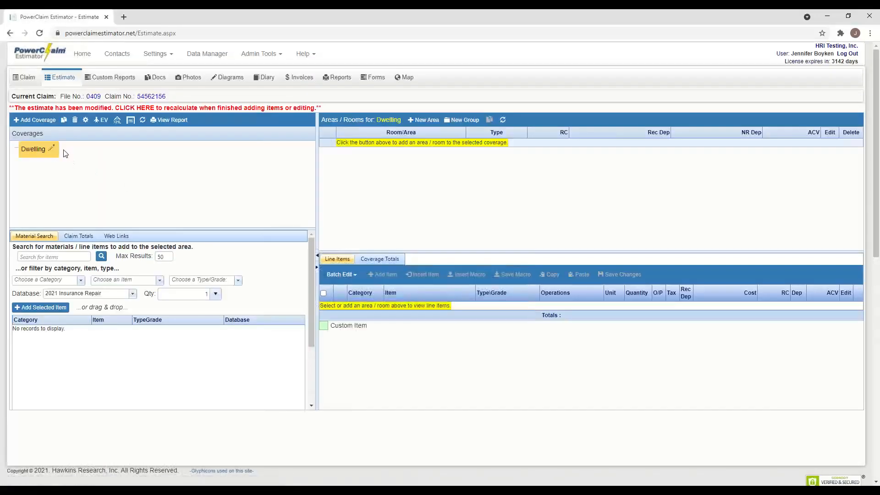
- Save the Estimate Settings unchanged, keeping tax rates, overhead and profit, and depreciation options
click(85, 120)
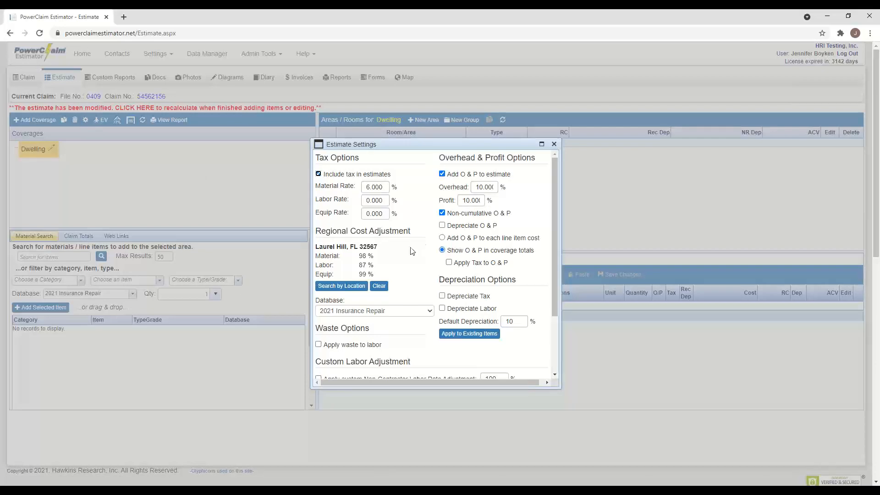
scroll(403, 315, down, 2)
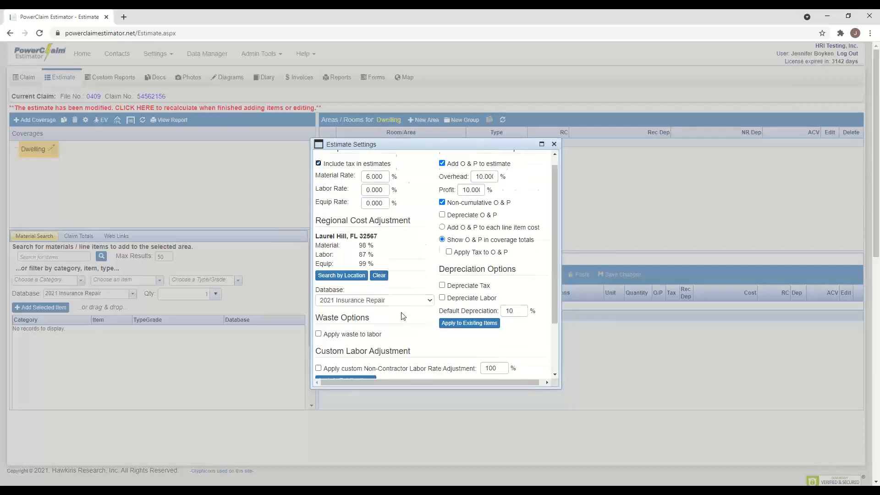
scroll(403, 315, down, 6)
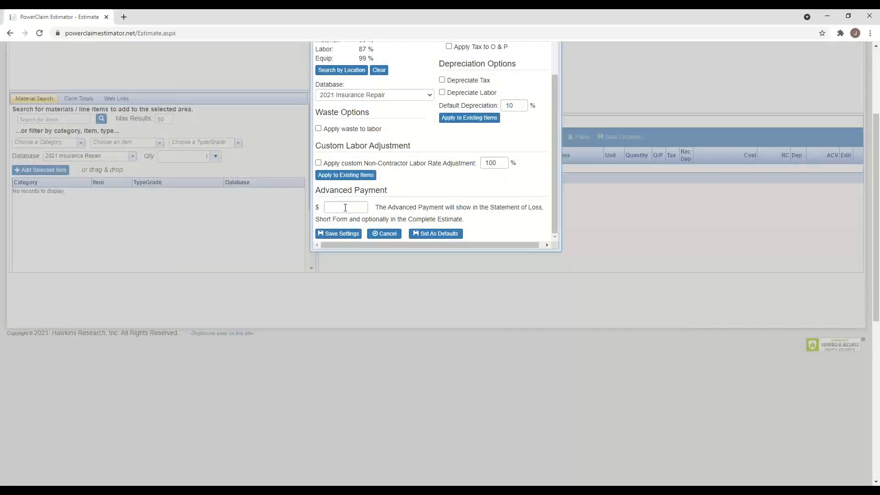
click(347, 234)
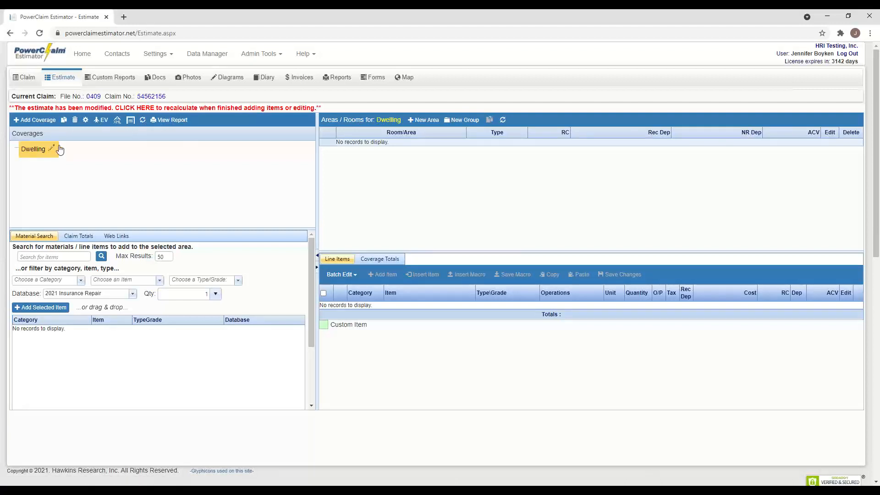
- Log in to the EagleView dashboard with the saved username and the account password
click(101, 120)
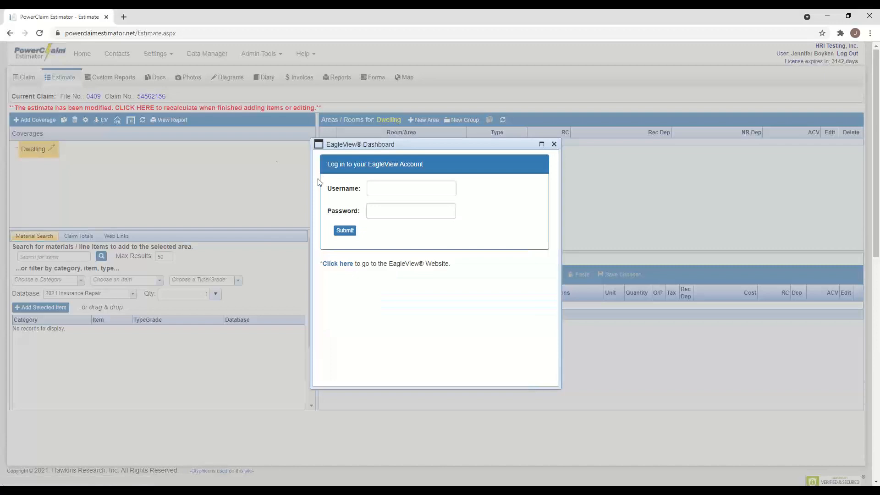
click(390, 188)
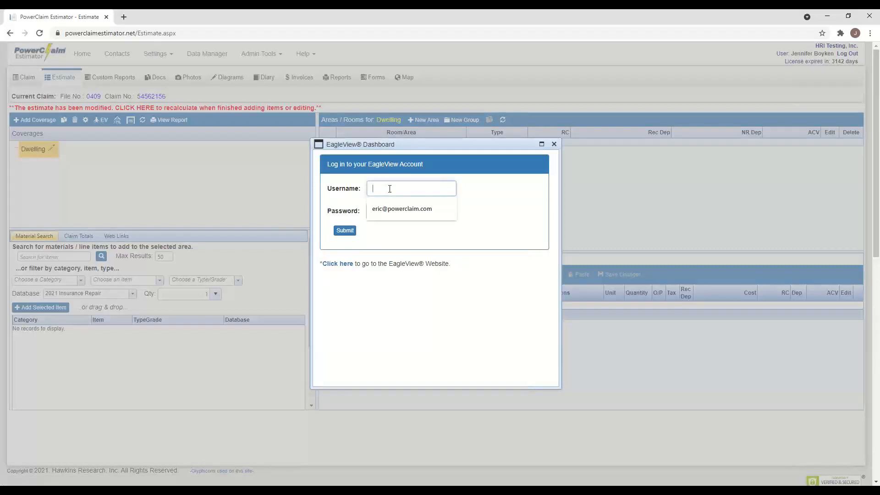
click(406, 212)
click(390, 212)
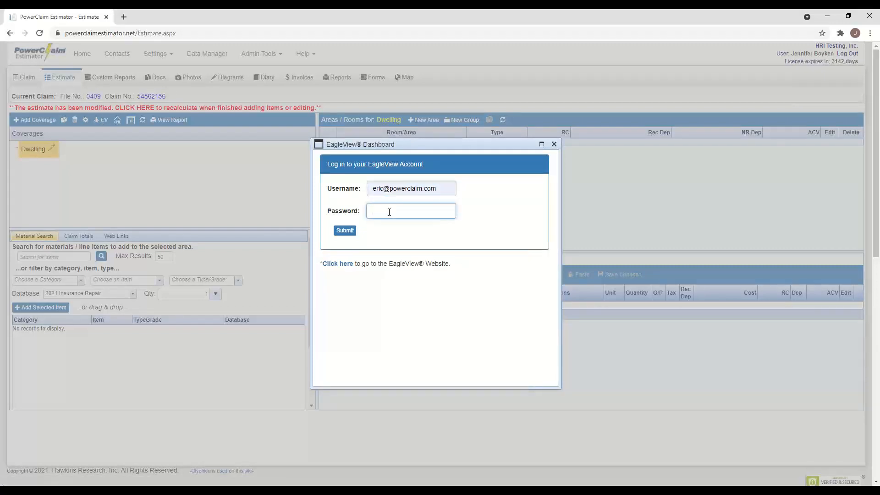
text(•••••••••••••)
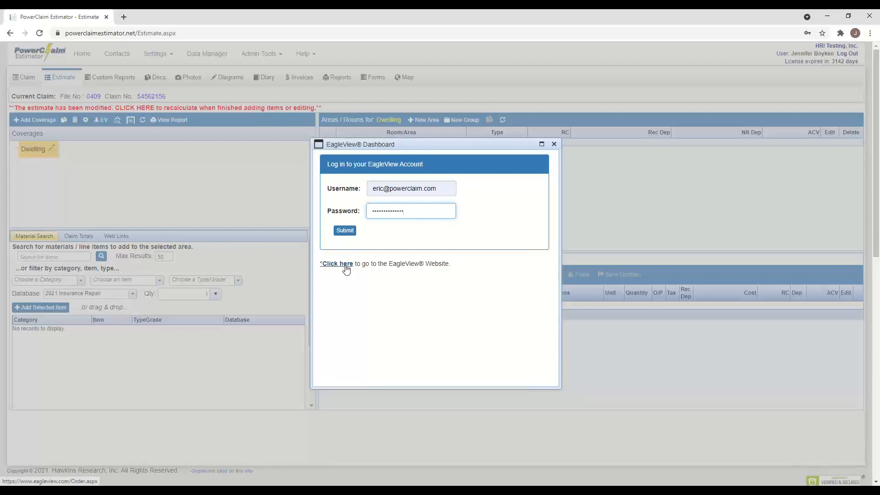
click(351, 233)
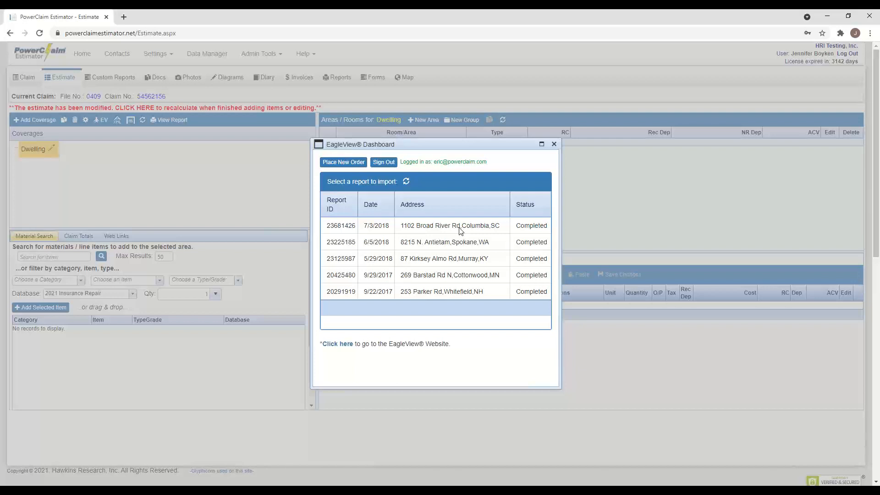
- Start a new EagleView order, keeping Premium EC Residential as product and Regular delivery
click(345, 163)
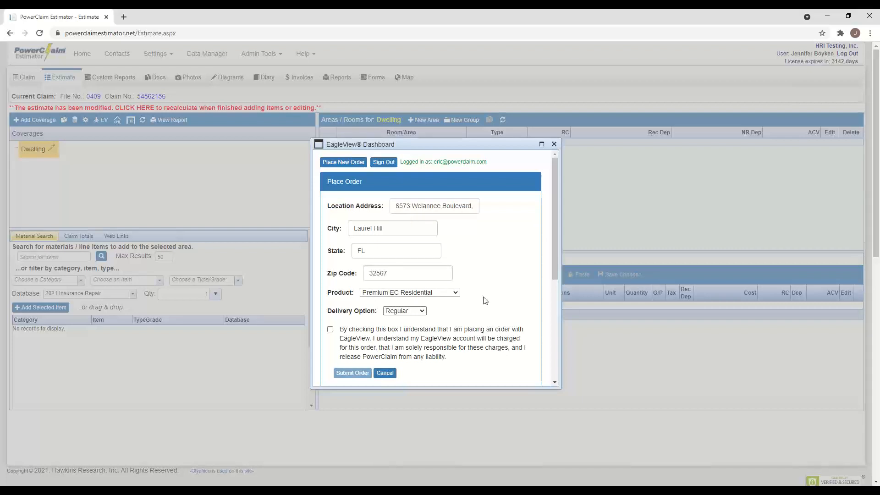
click(455, 293)
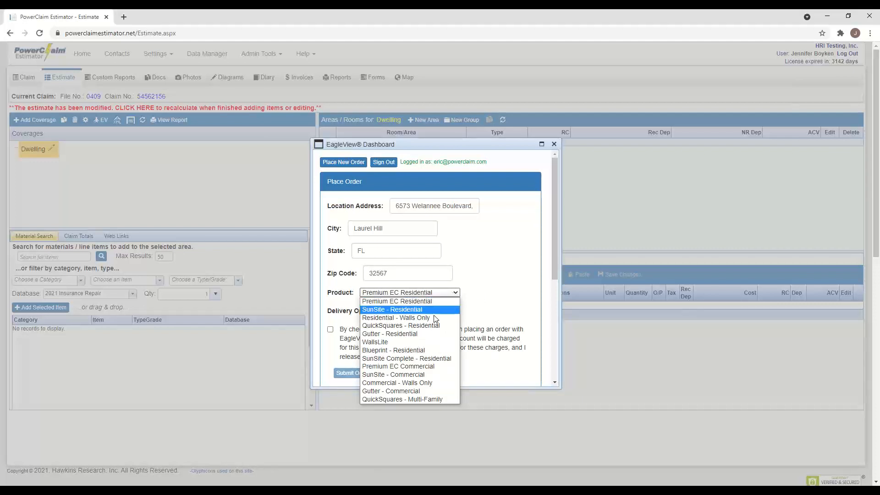
click(499, 281)
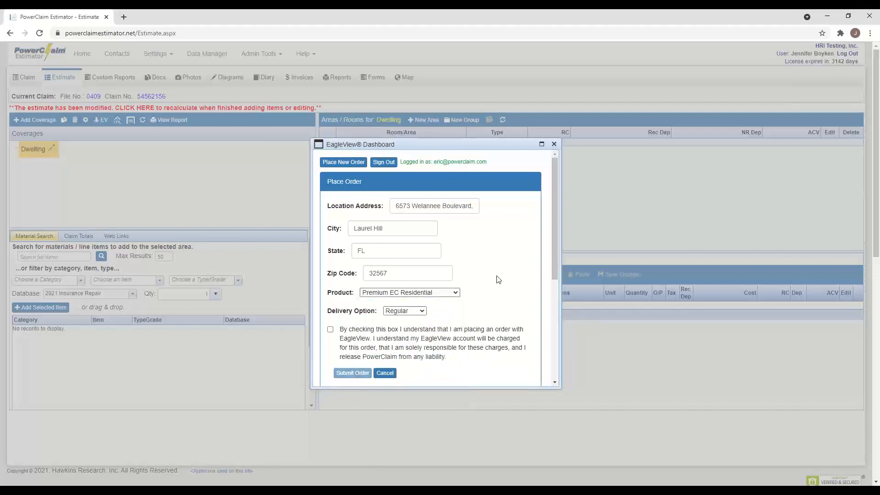
click(422, 312)
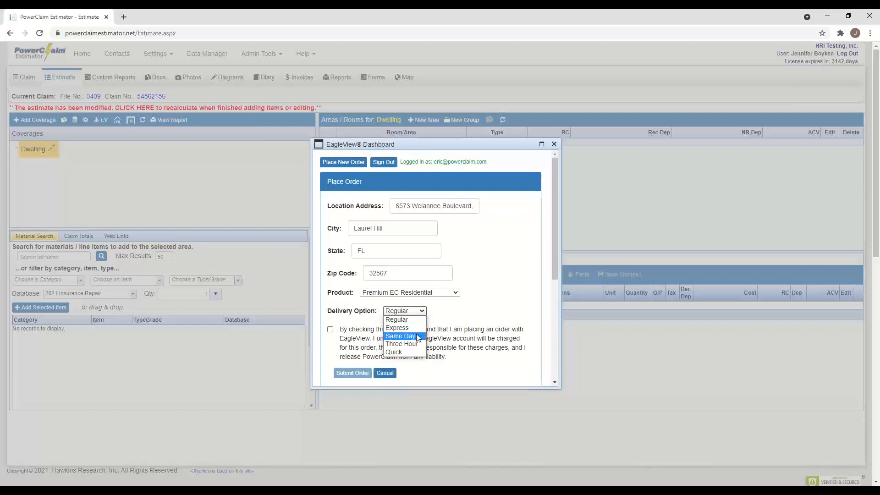
click(472, 318)
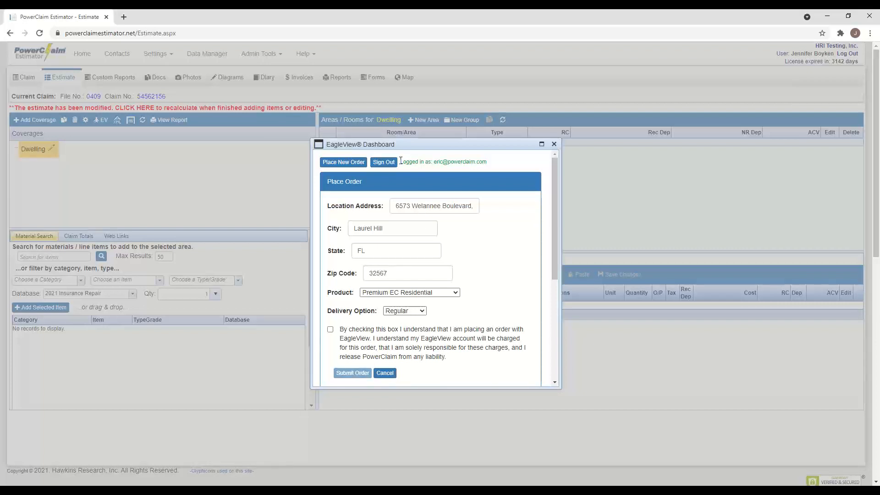
- Cancel the new EagleView order to return to the list of five completed reports
click(385, 373)
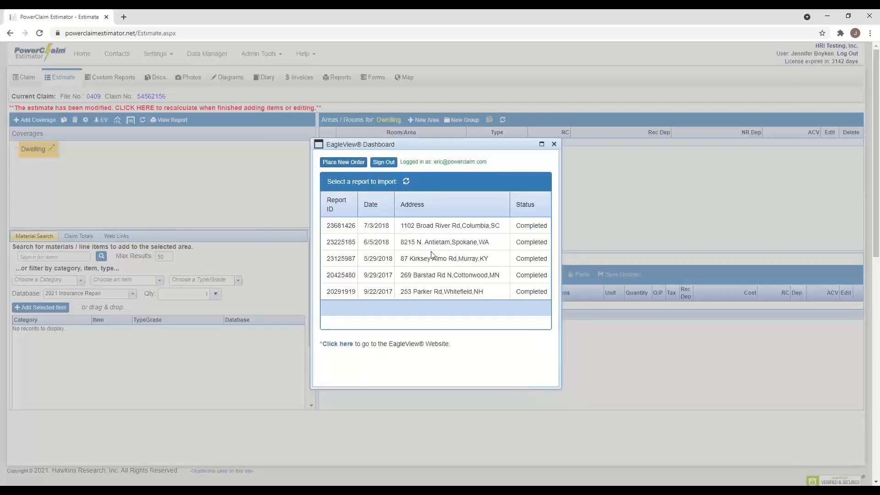
click(456, 257)
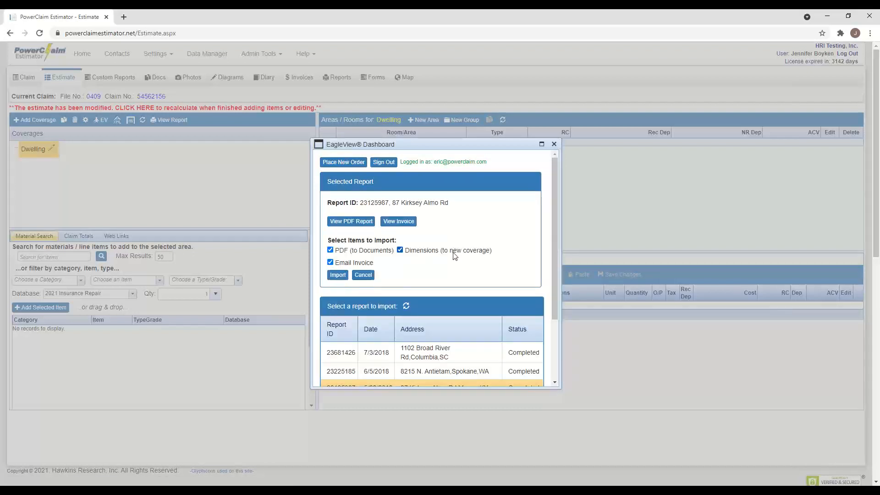
scroll(455, 253, down, 2)
scroll(397, 266, up, 1)
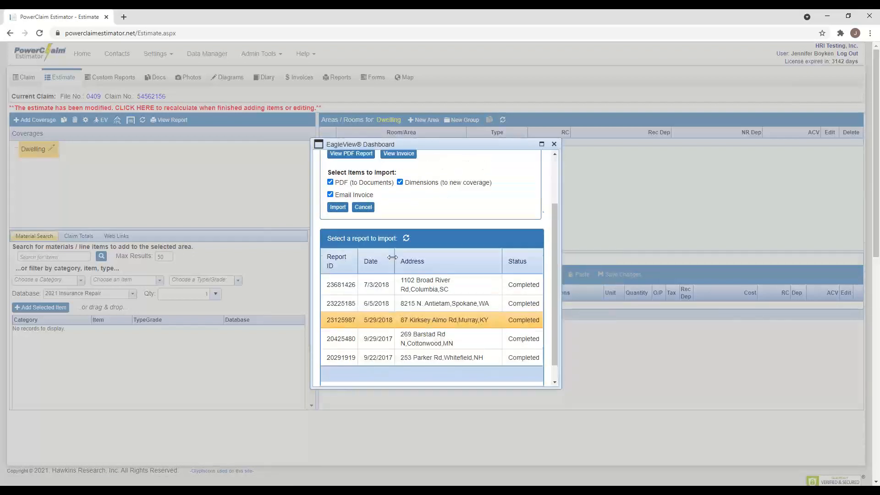
scroll(356, 195, up, 1)
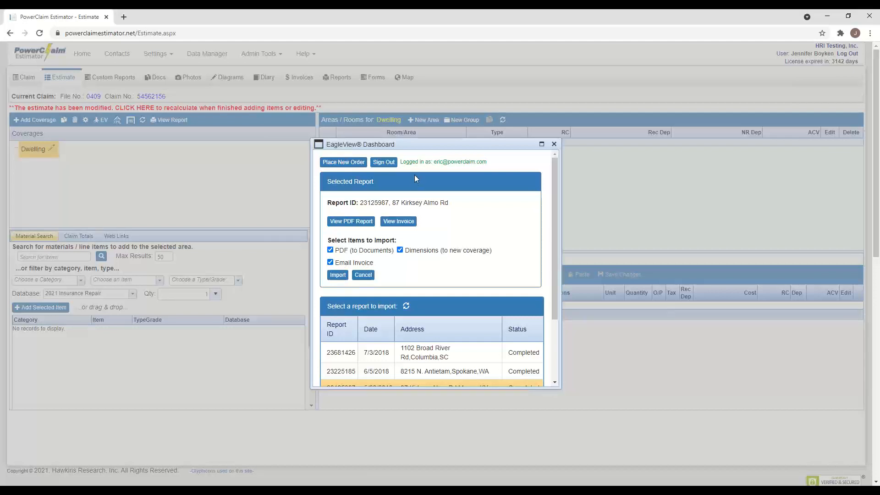
click(337, 275)
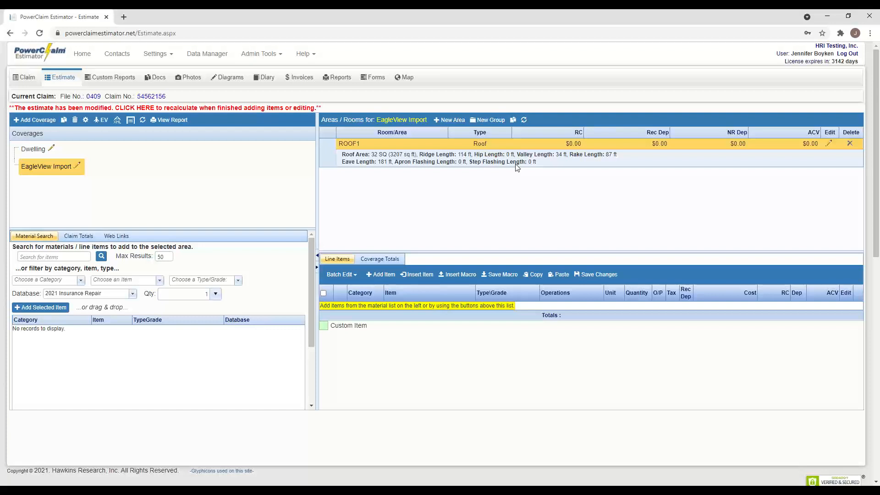
- Open Add Item for ROOF1, preset to the 2021 Insurance Repair Roofing category
click(389, 276)
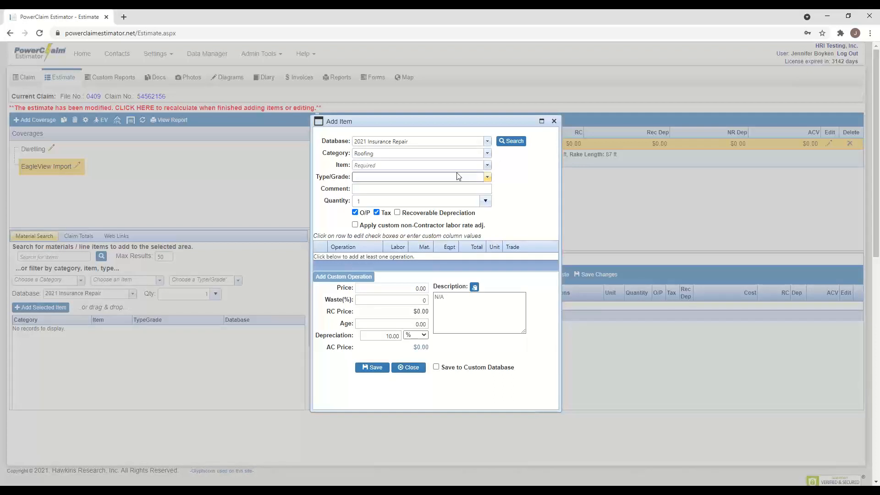
- Choose laminated scalloped slate-look 50 year shingles, complete system, with quantity from roof squares (SQRS)
click(487, 166)
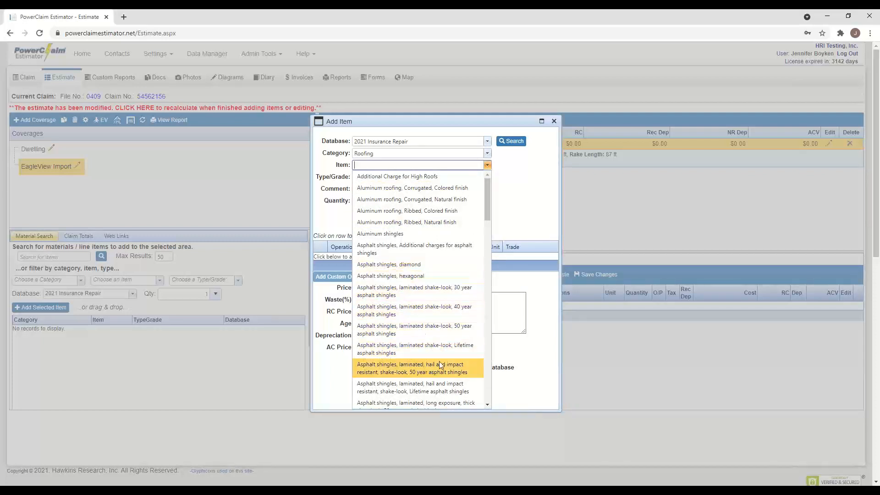
scroll(448, 374, down, 5)
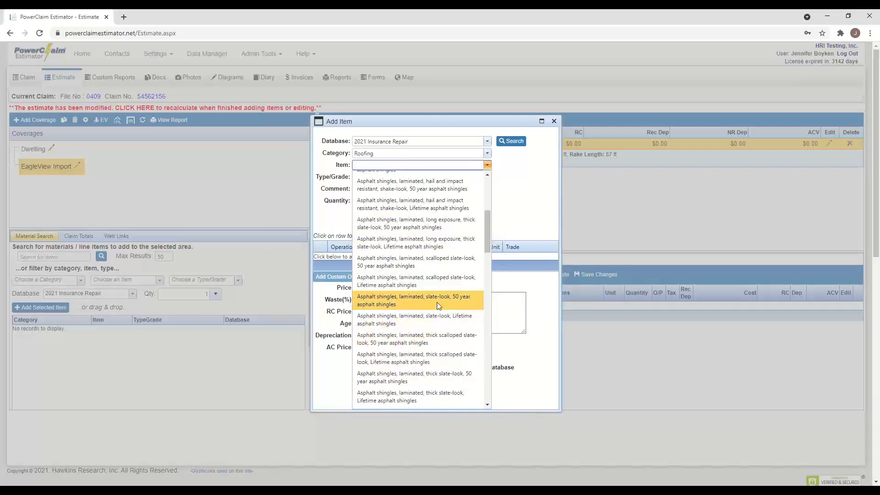
click(439, 261)
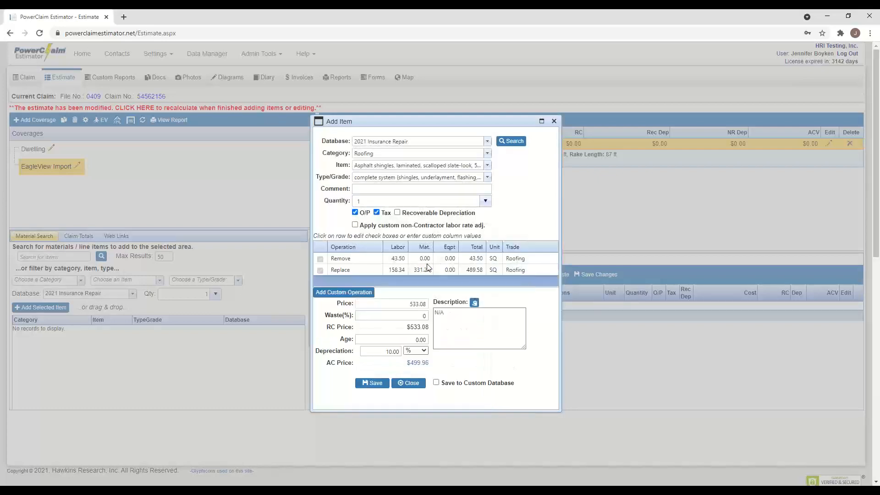
click(487, 178)
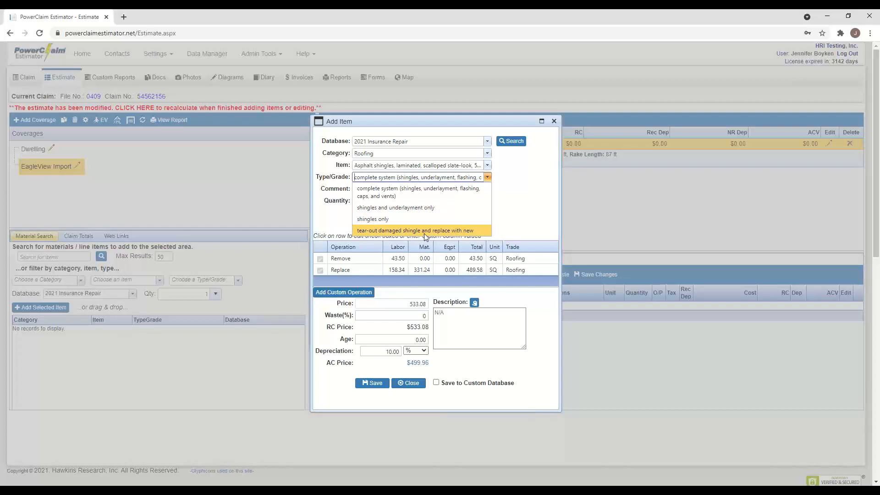
click(402, 190)
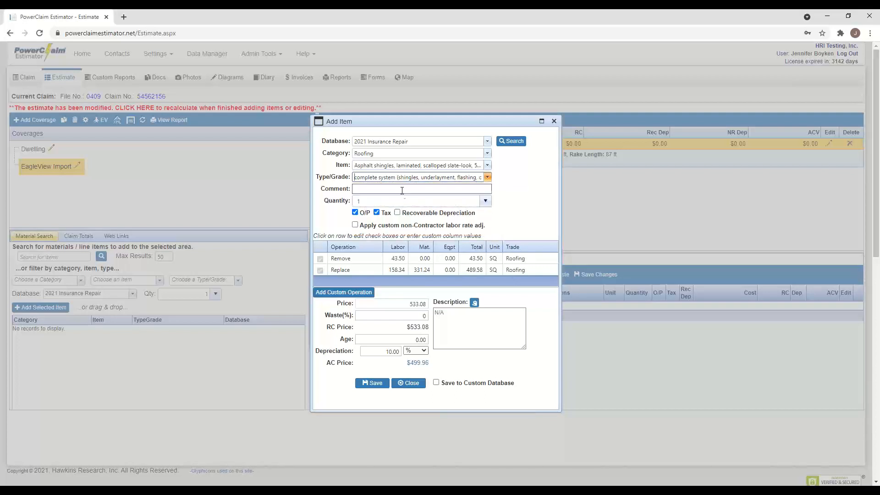
click(485, 201)
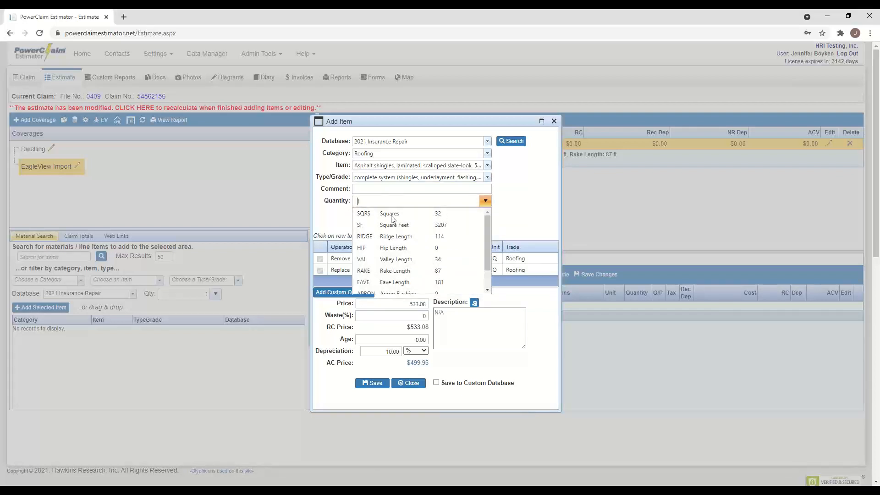
click(391, 216)
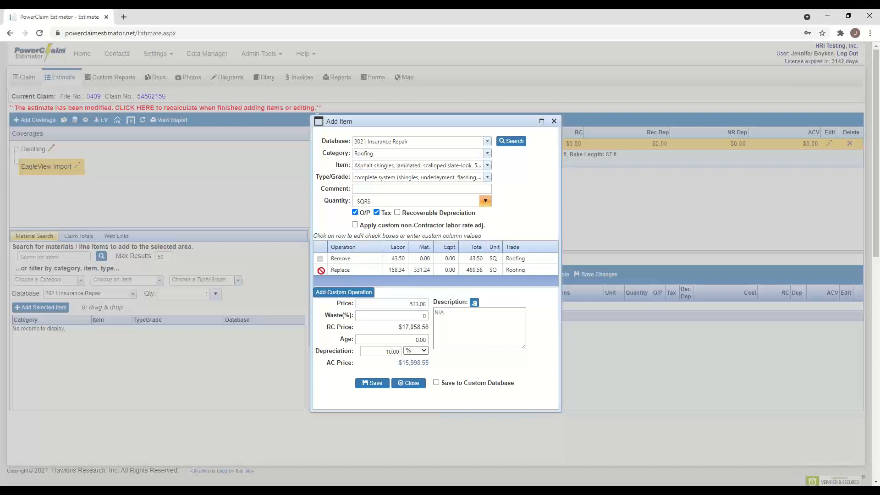
click(345, 260)
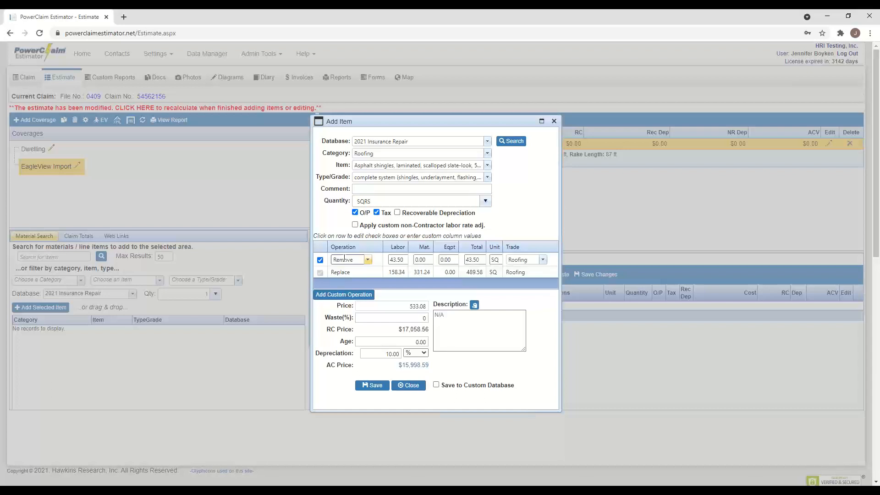
click(320, 260)
click(320, 260)
- Try a 20% depreciation, then switch the unit to percent per year with value 5
click(396, 353)
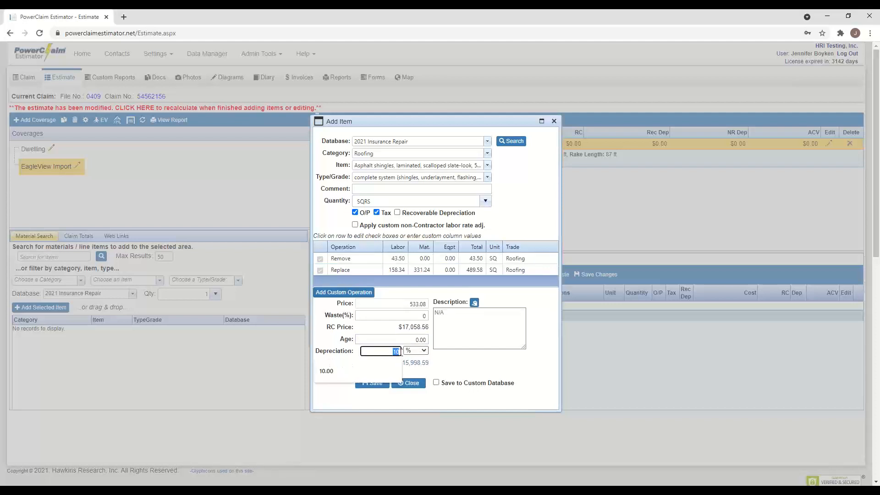
text(2)
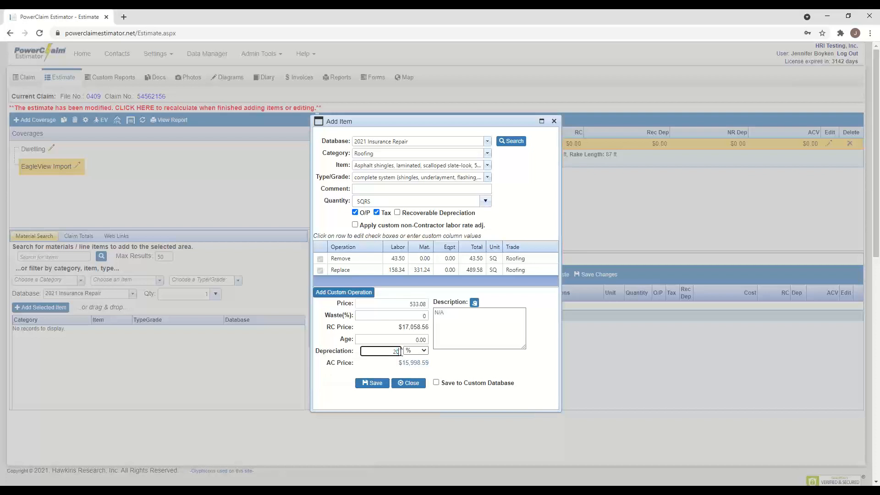
click(448, 359)
click(425, 352)
click(421, 368)
click(381, 352)
text(5)
- Set age to 5, use a flat $500 dollar depreciation, and save the shingle item
click(417, 338)
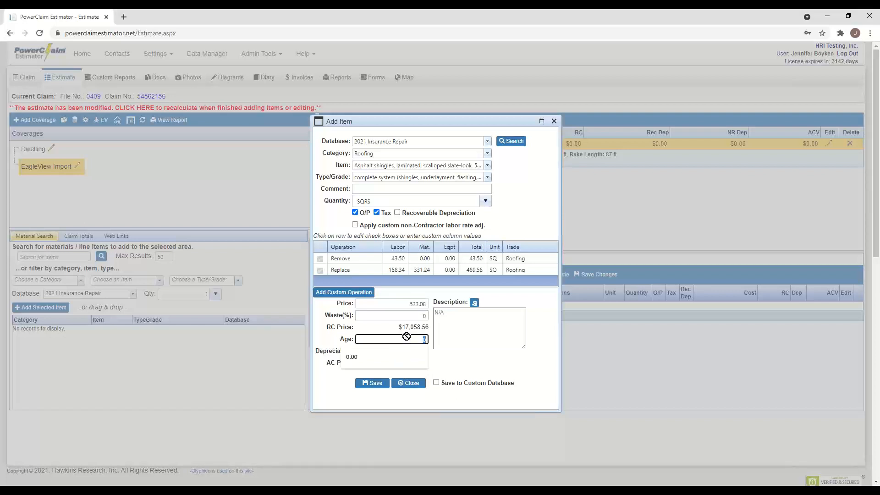
text(5)
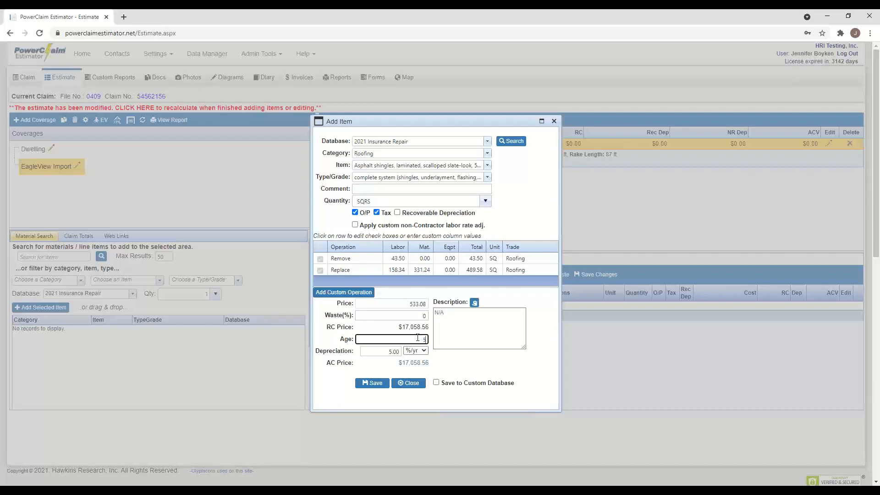
click(451, 360)
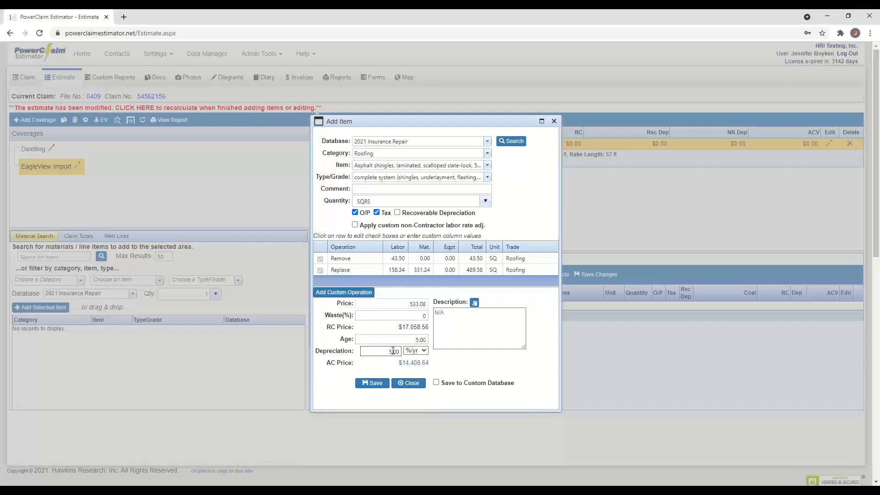
click(416, 351)
click(411, 374)
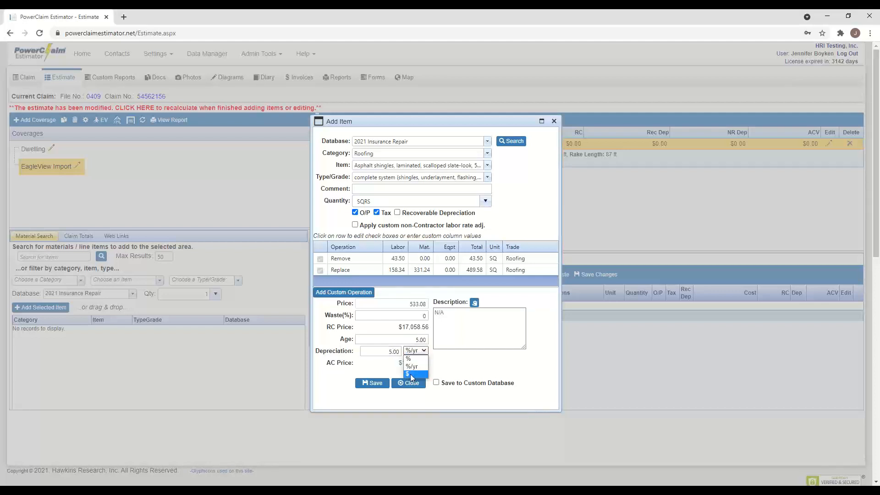
click(398, 351)
click(379, 384)
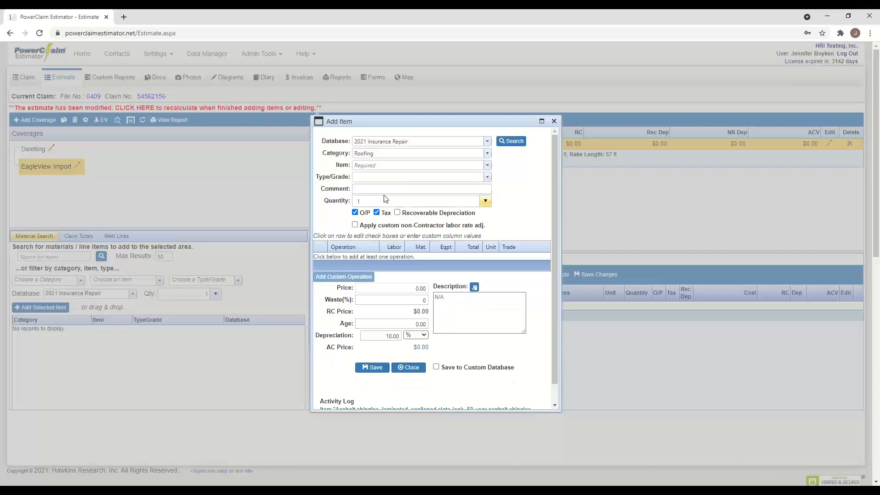
- Add an Ice and water shield item with quantity 1200 SF and save it
click(391, 185)
click(488, 167)
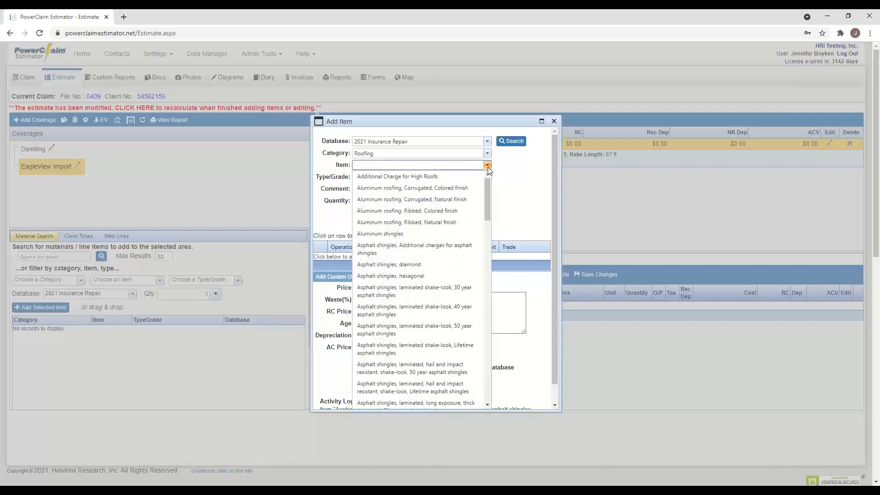
drag(486, 189, 484, 313)
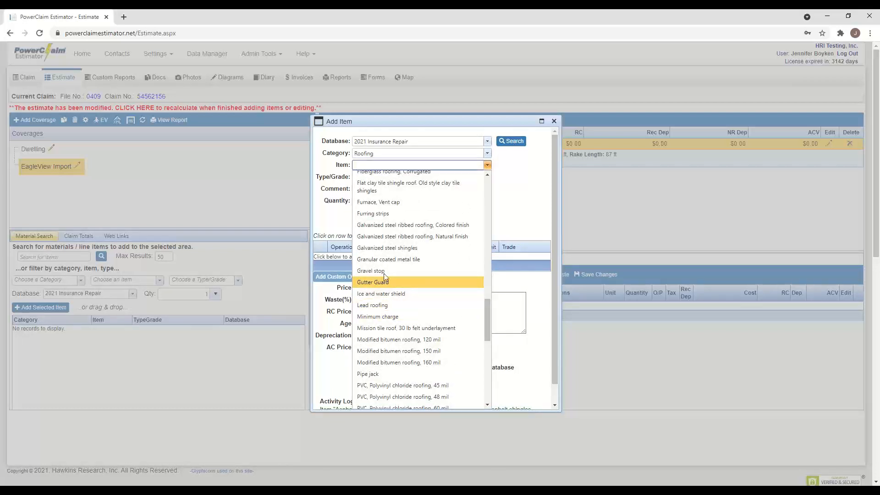
click(397, 296)
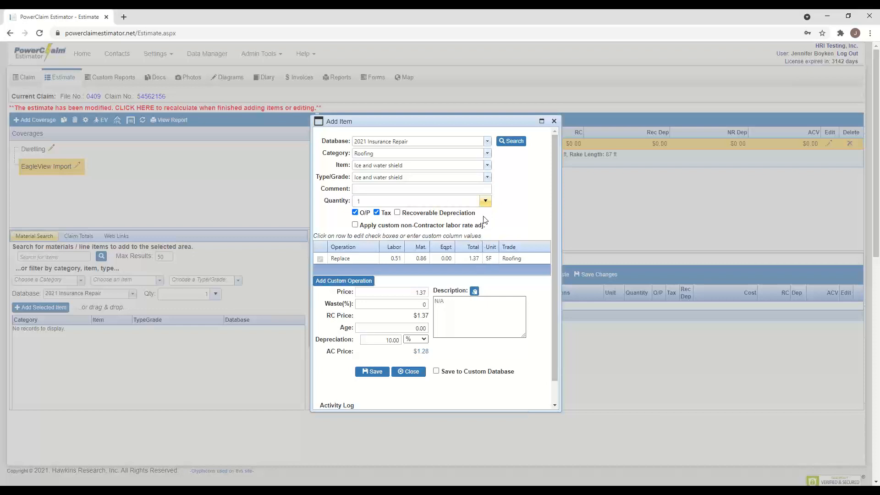
click(382, 204)
double_click(367, 201)
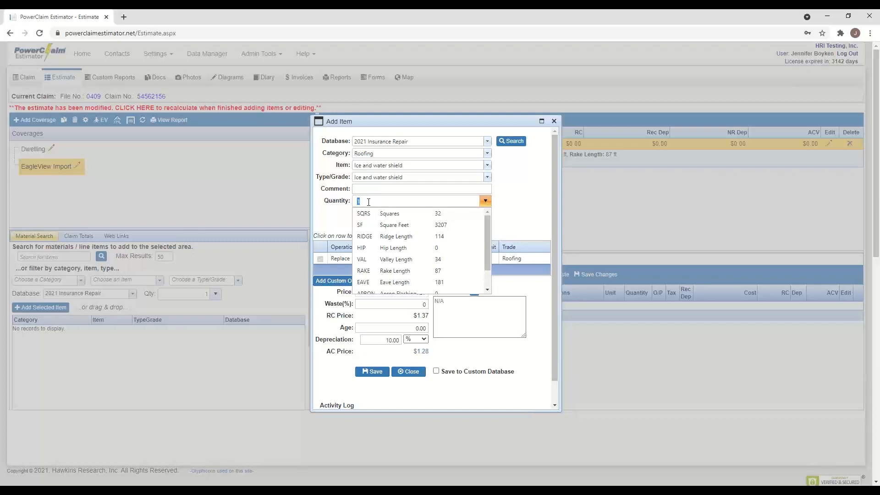
text(200)
click(524, 218)
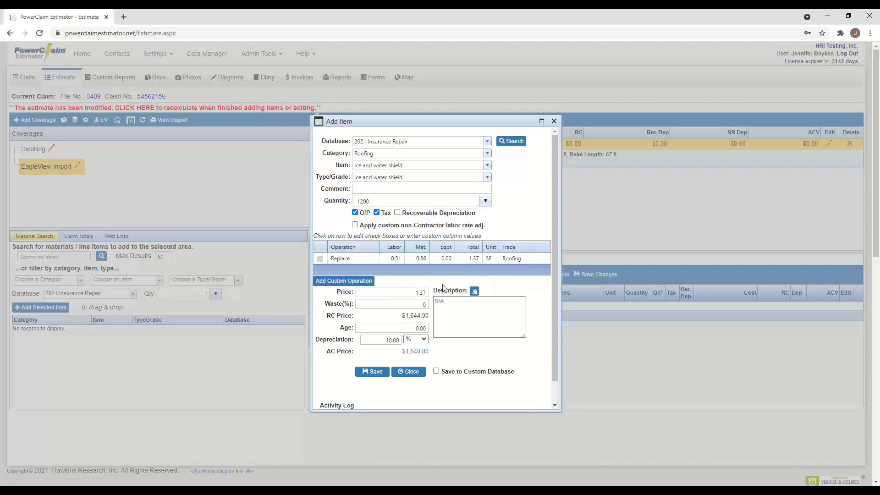
click(402, 342)
click(378, 373)
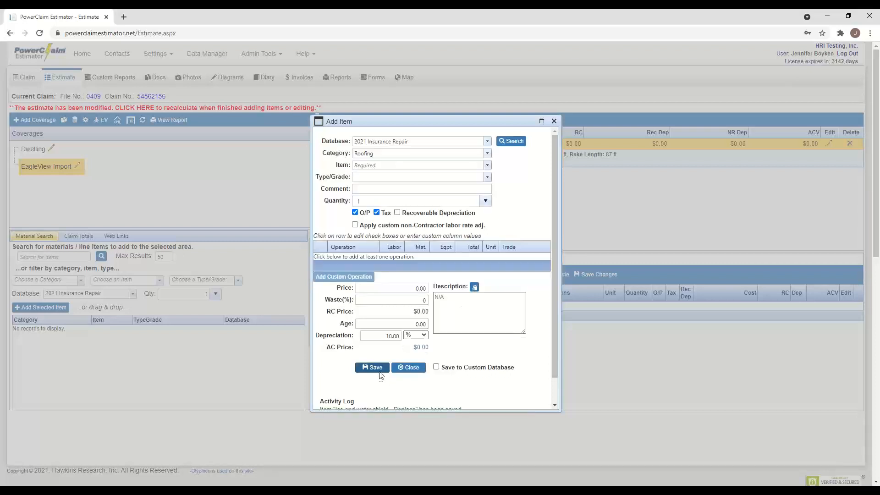
drag(555, 241, 554, 309)
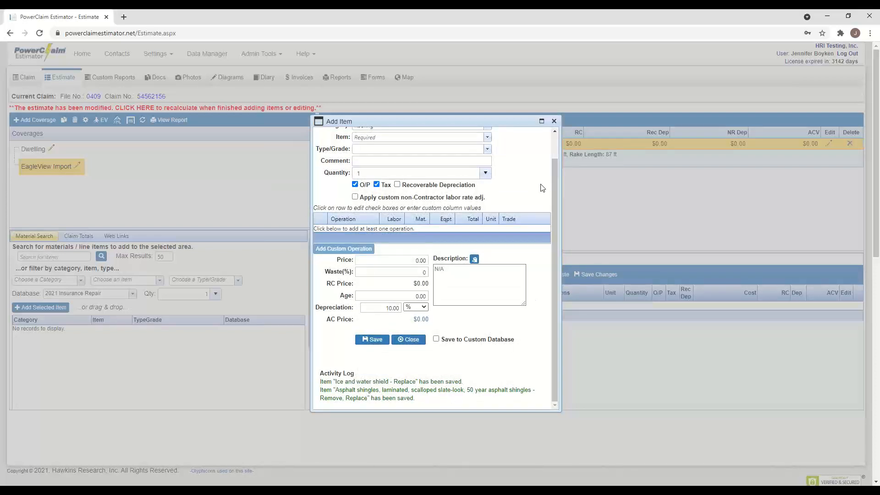
- Close the Add Item dialog to see both ROOF1 items totalling $18,702.56 RC
click(554, 121)
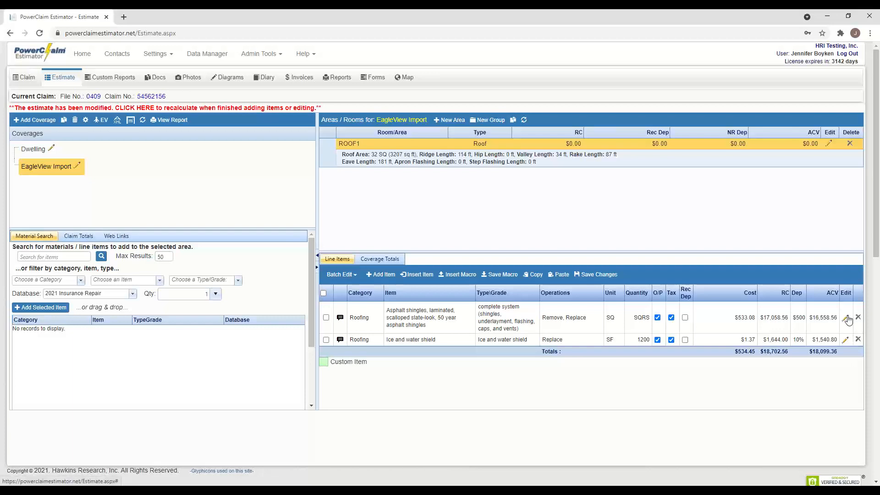
- Edit the Ice and water shield line to a quantity of 1000 SF and save it
click(845, 340)
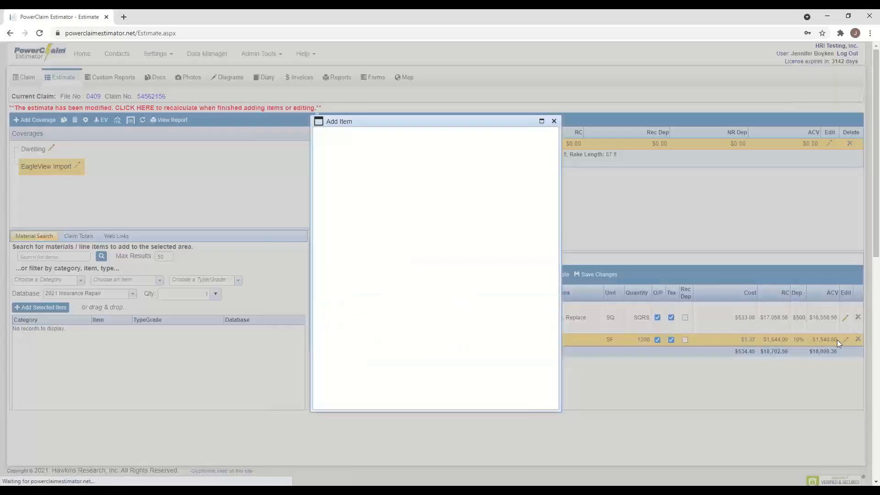
drag(371, 202, 347, 201)
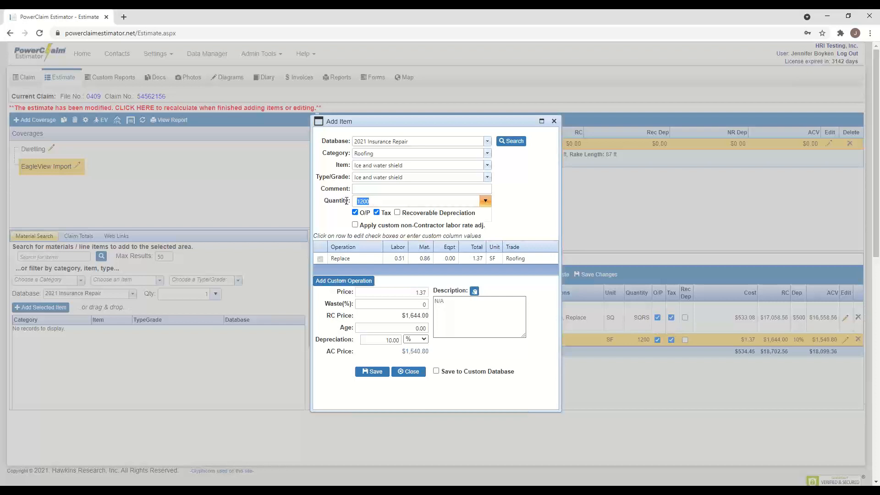
text(1000)
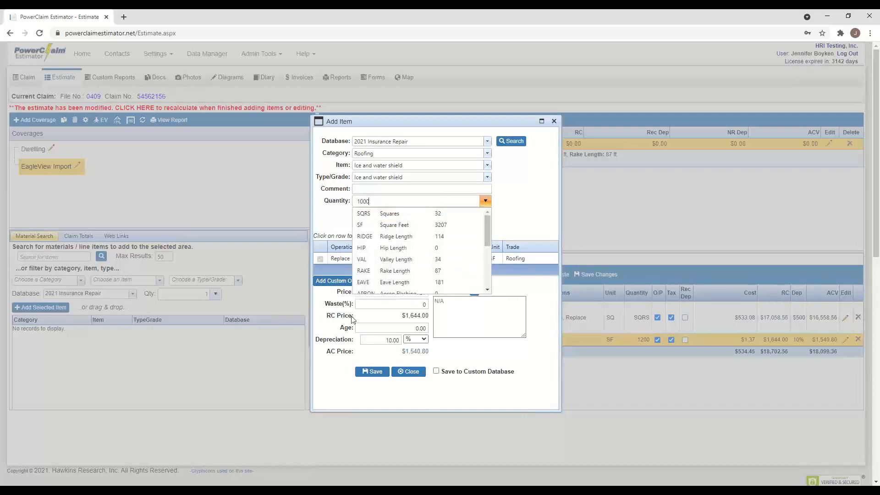
click(372, 372)
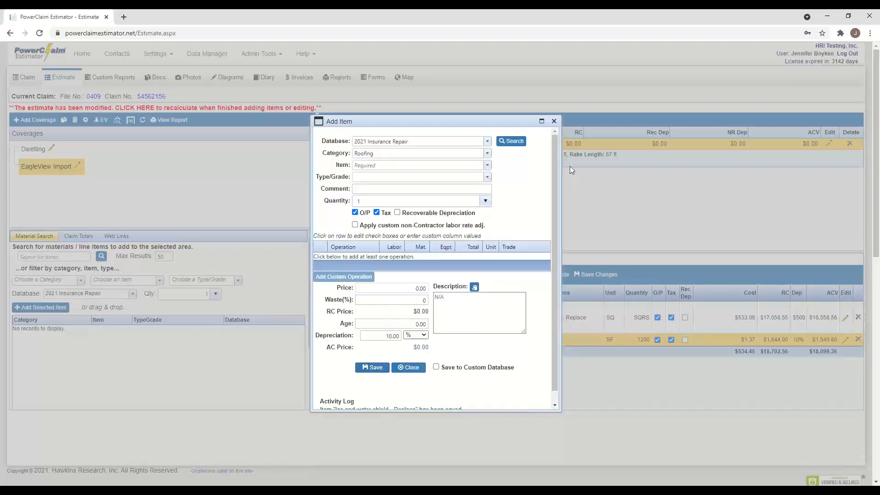
click(554, 122)
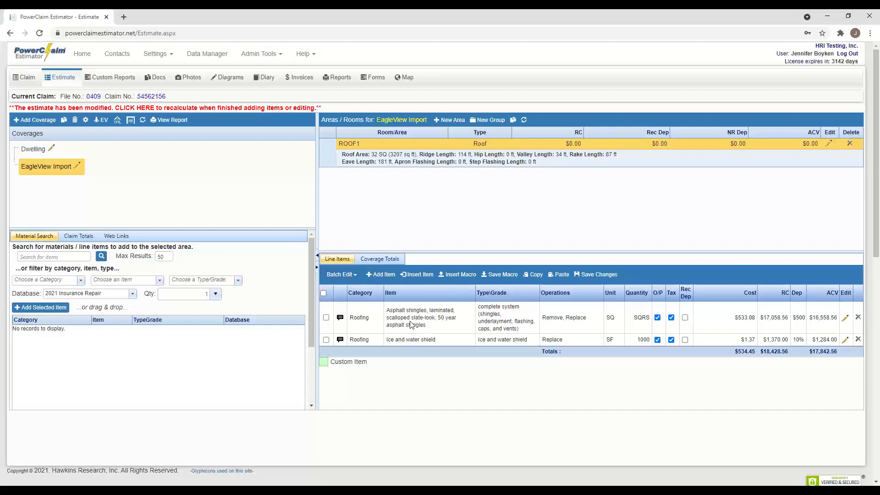
- Batch-edit both line items to turn off overhead/profit and tax
click(353, 275)
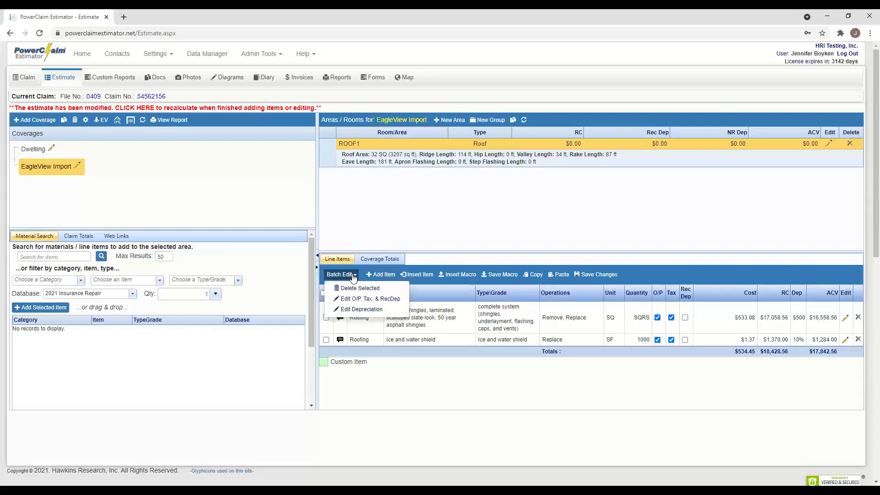
click(369, 298)
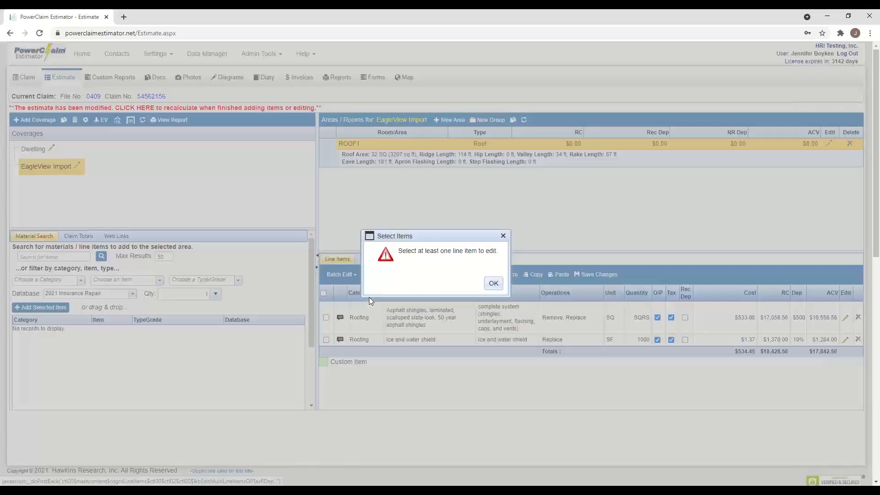
click(494, 285)
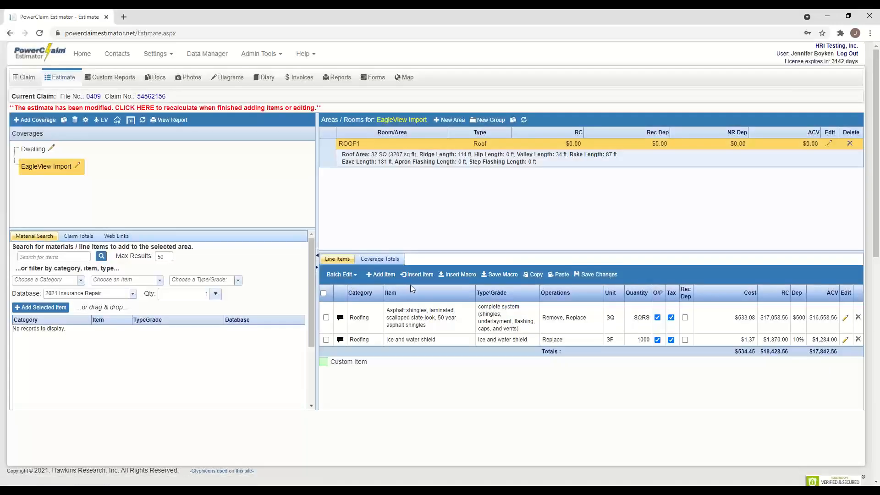
click(324, 293)
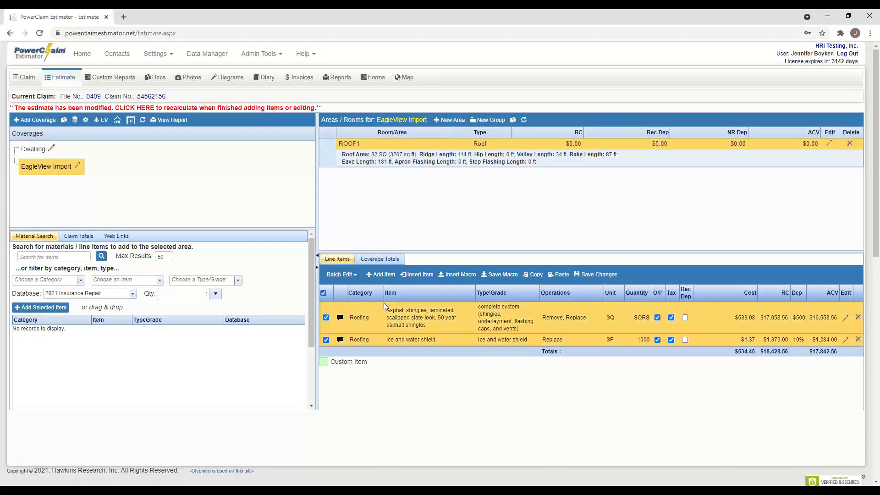
click(358, 275)
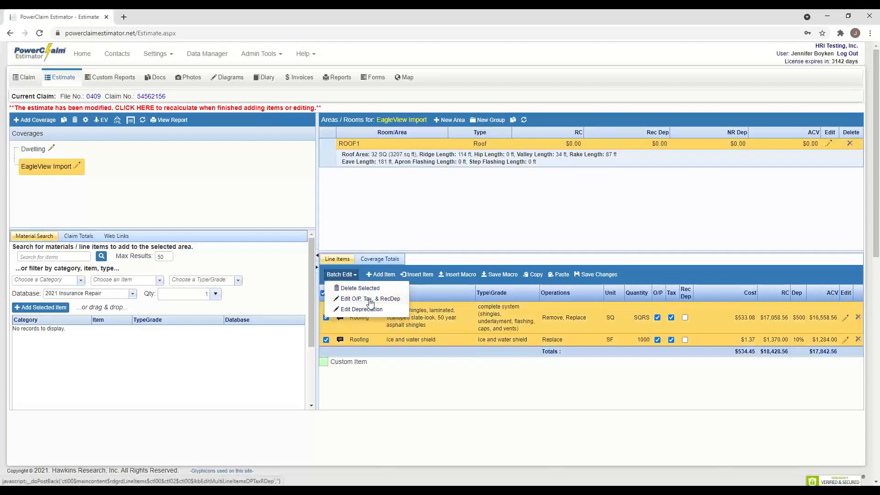
click(370, 298)
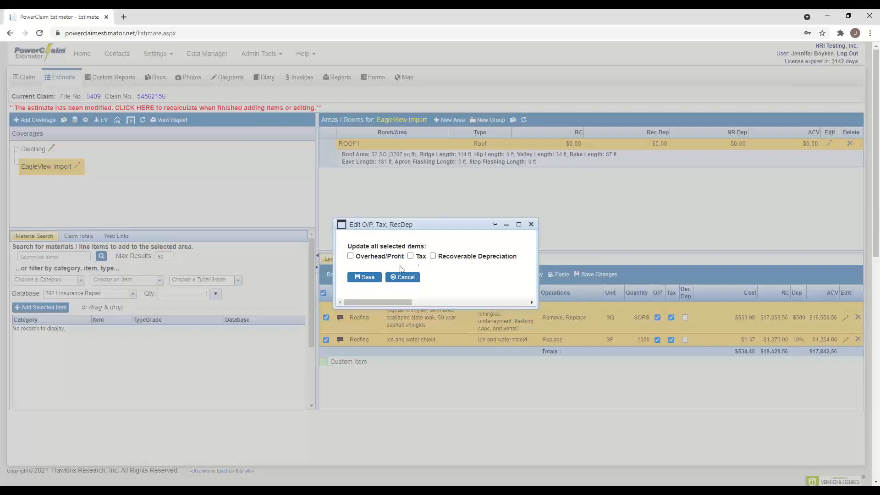
click(367, 277)
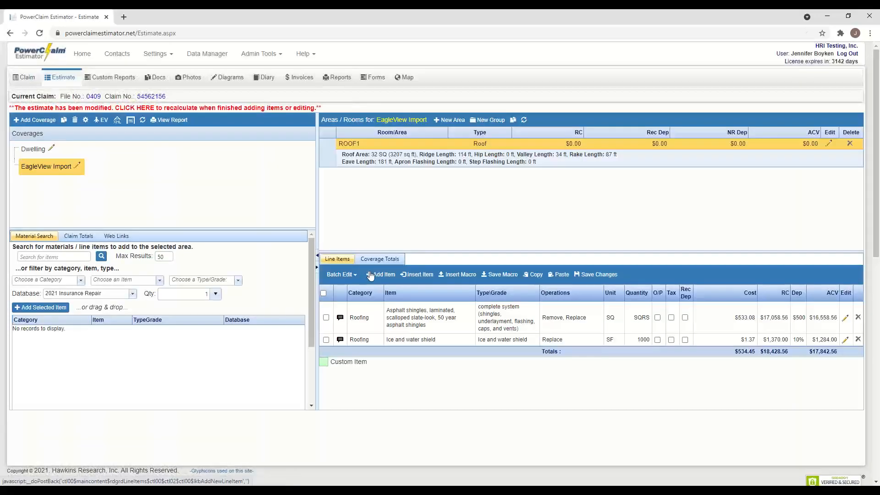
- Batch-edit both line items to 15% depreciation
click(323, 293)
click(342, 274)
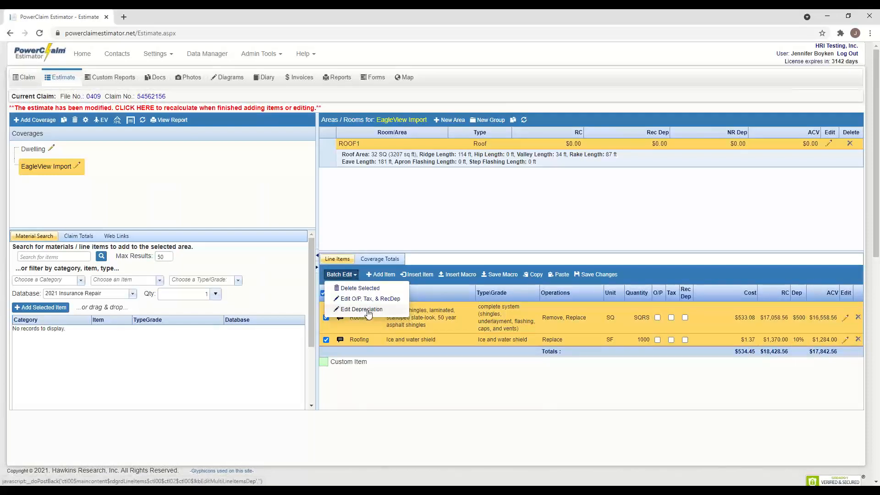
click(369, 309)
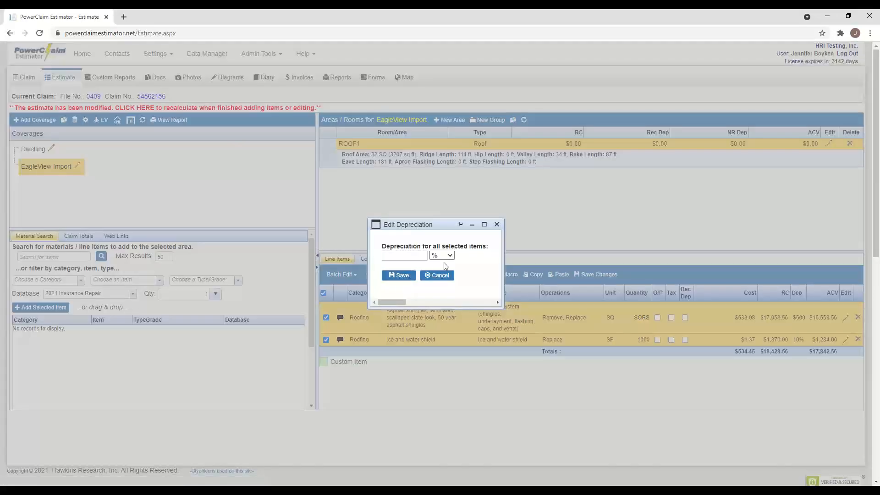
click(417, 255)
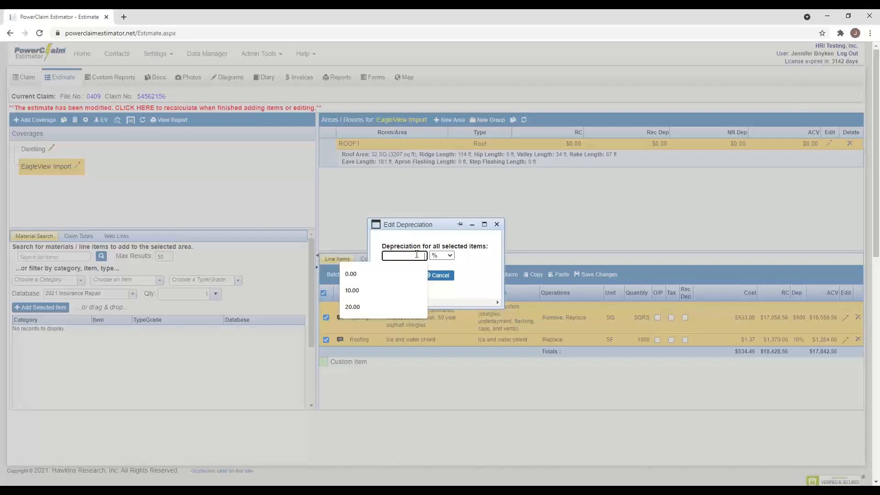
text(15)
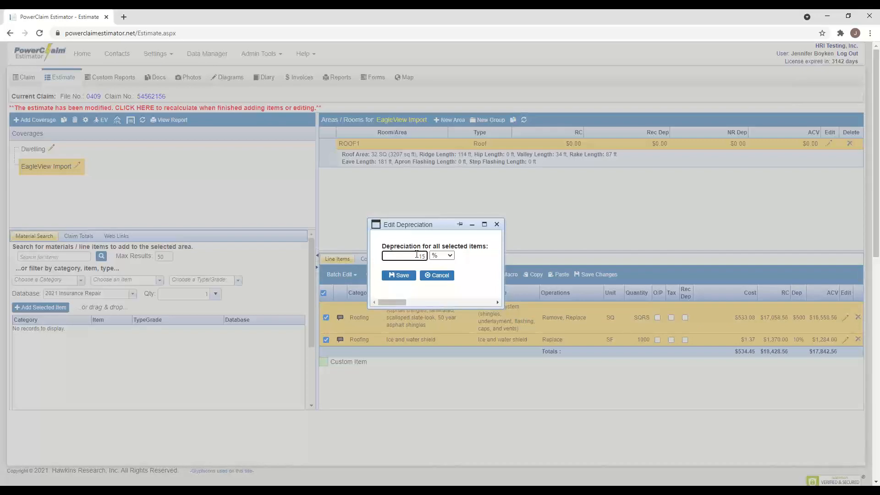
click(401, 277)
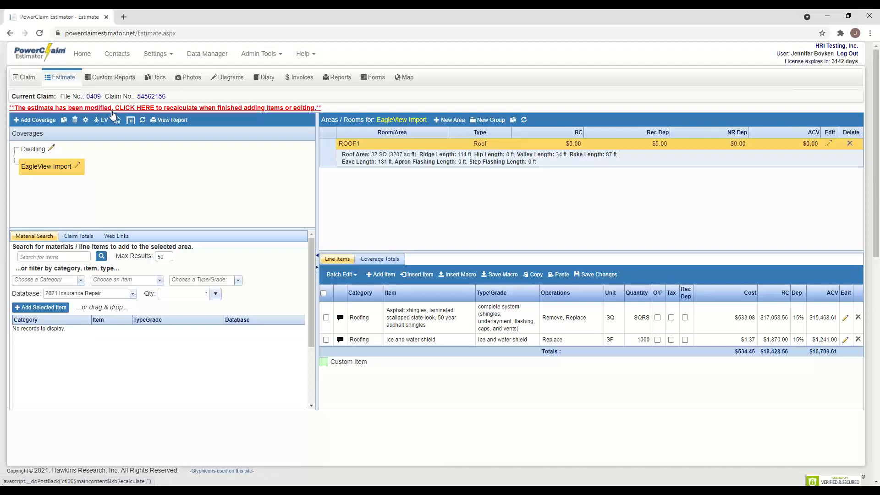
- Recalculate the estimate and view Claim Totals showing a $16,709.61 ACV claim
click(144, 108)
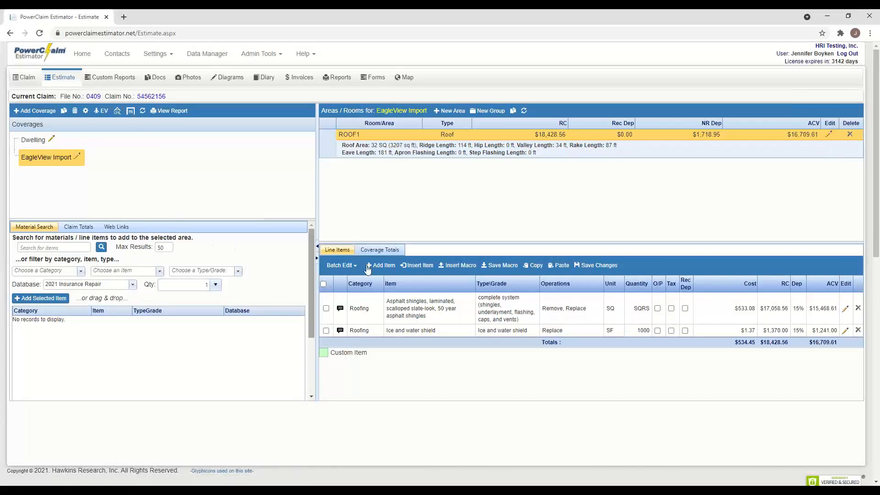
click(84, 232)
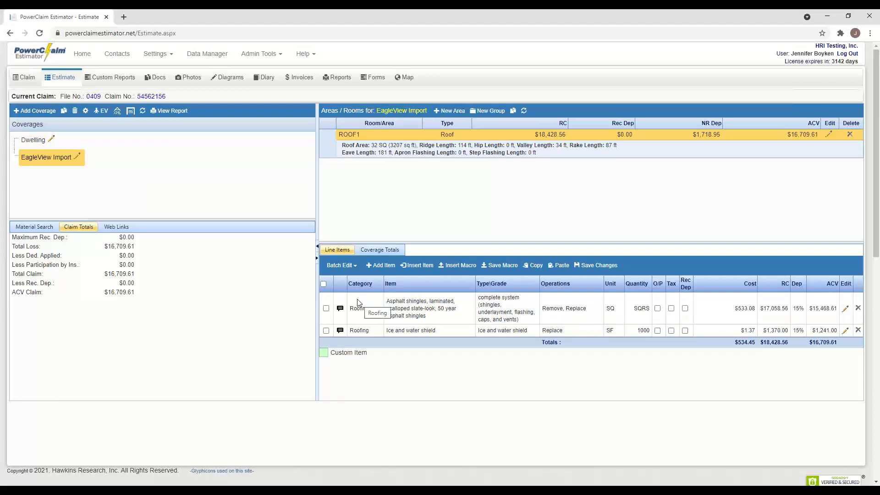
- Give EagleView Import a $500 blanket deductible, recalculate, and review the $16,209.61 claim totals
click(77, 157)
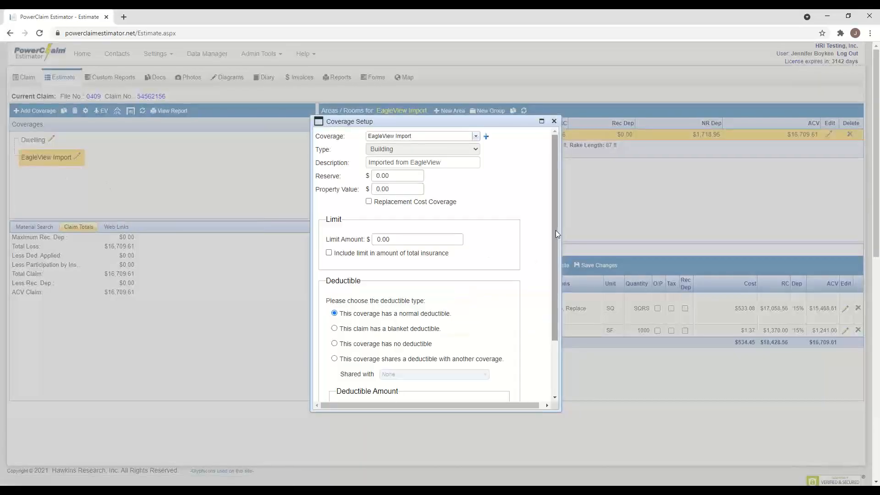
drag(556, 230, 549, 308)
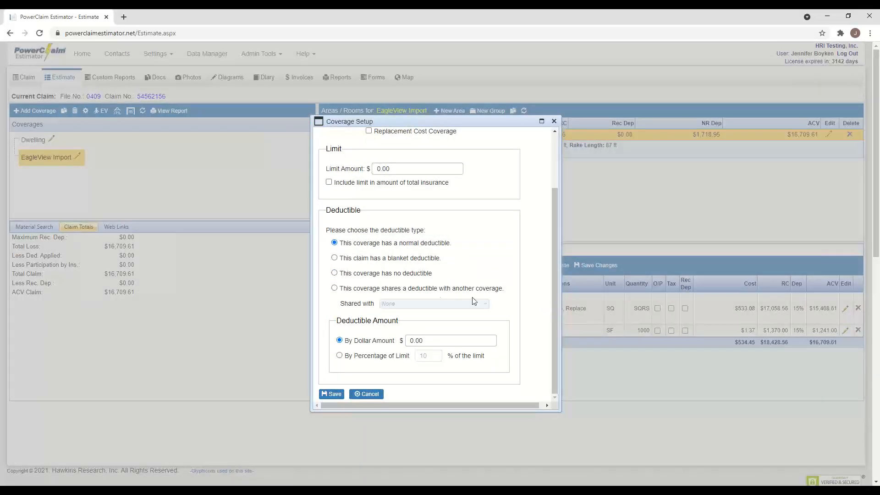
click(334, 258)
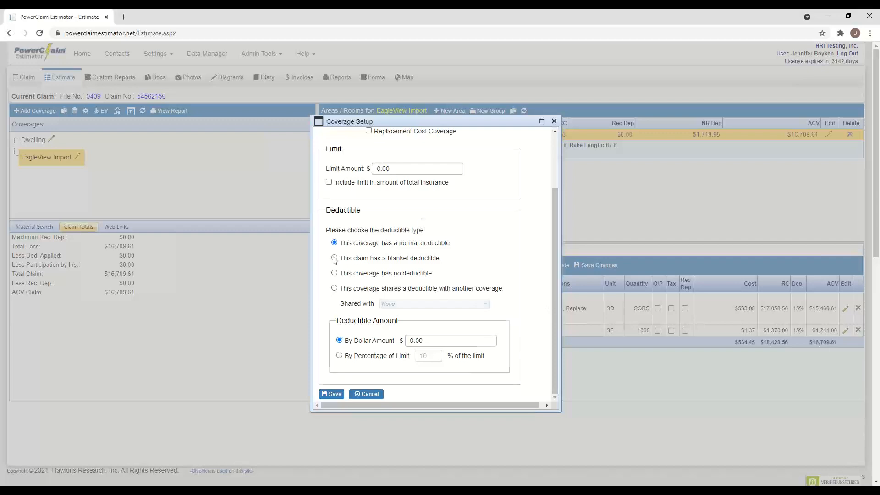
click(451, 340)
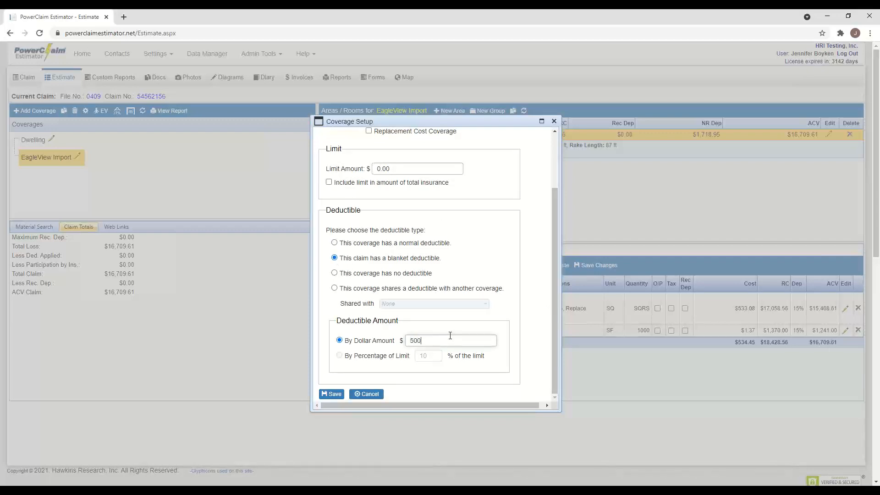
click(334, 394)
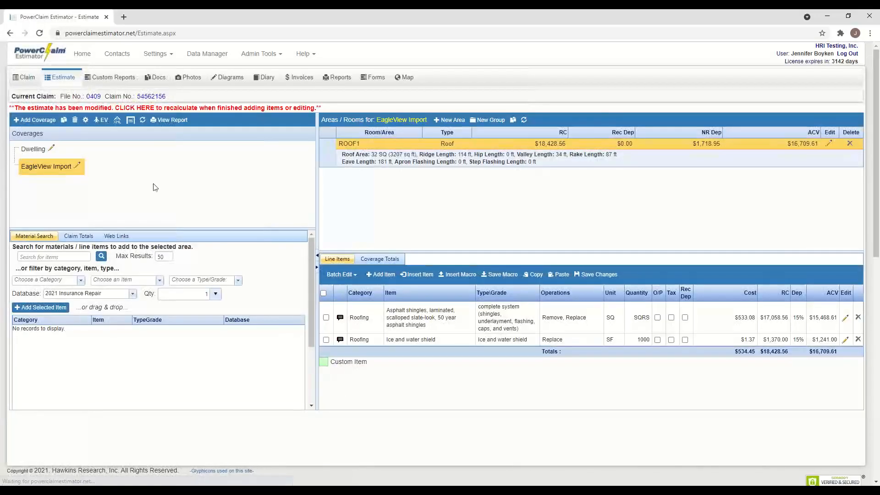
click(138, 109)
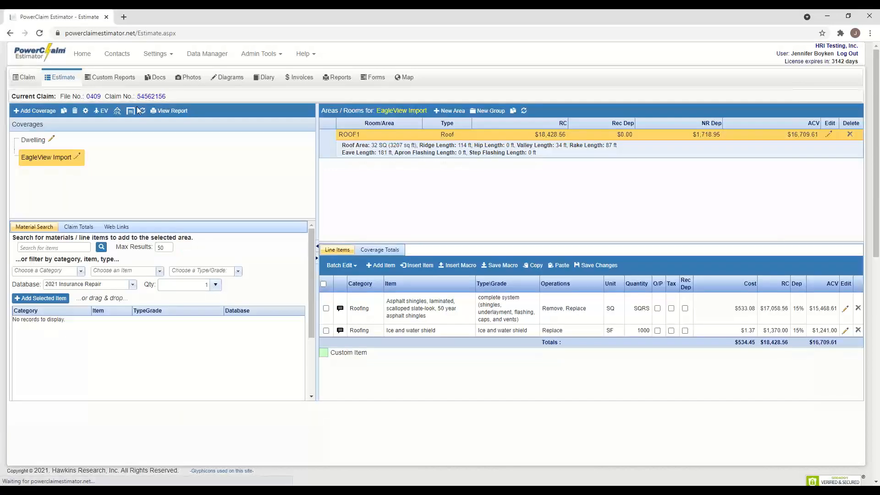
click(79, 227)
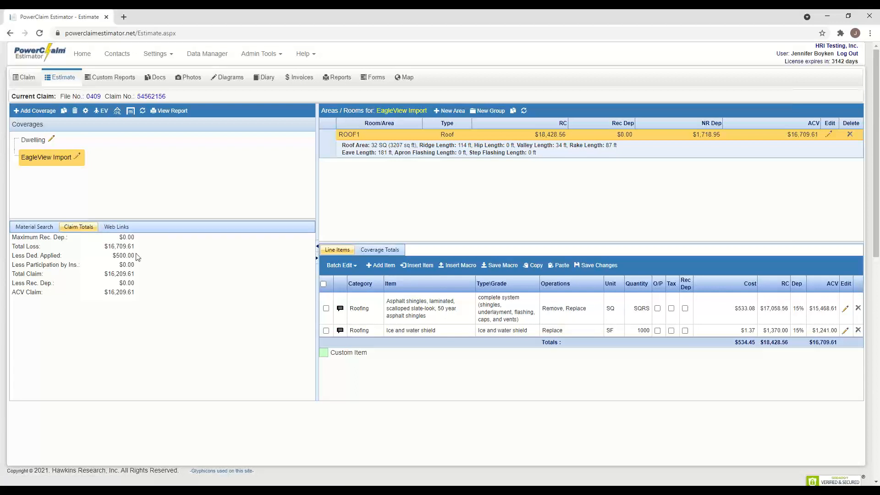
- Check the Coverage Totals breakdown, then select the empty Dwelling coverage
click(388, 251)
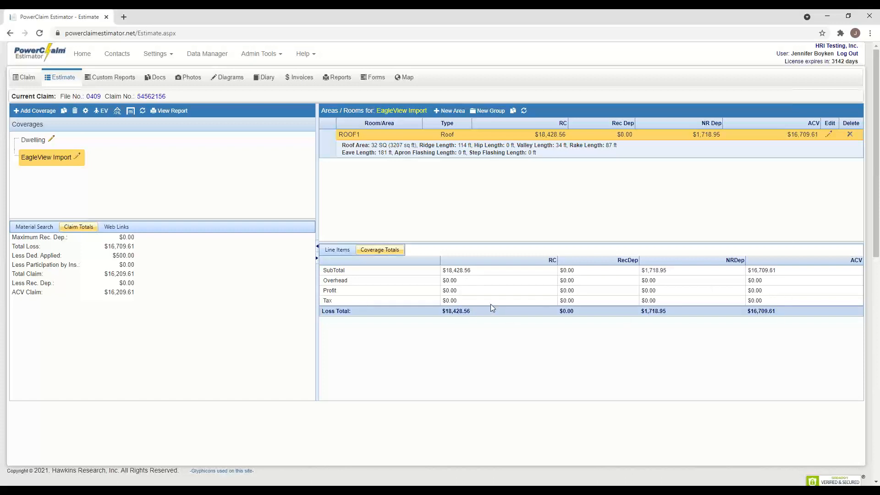
click(39, 142)
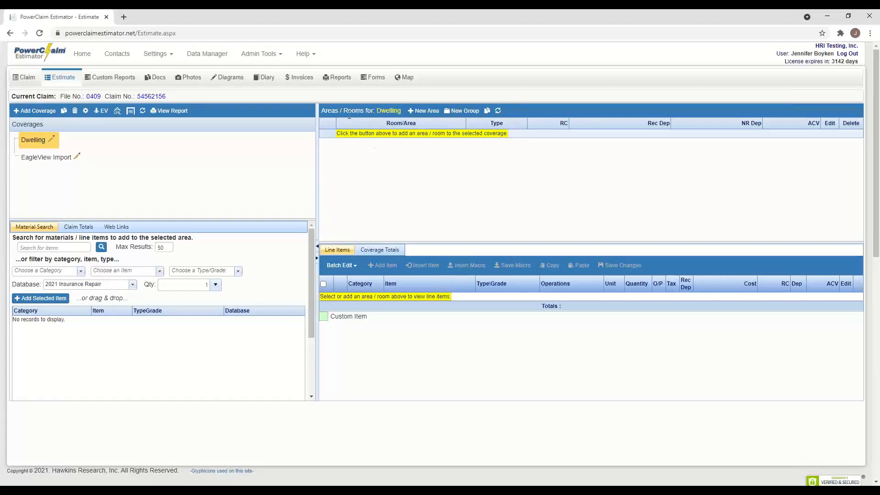
- Add a new Dwelling area named Bedroom 1, leaving the loss cause unset
click(435, 115)
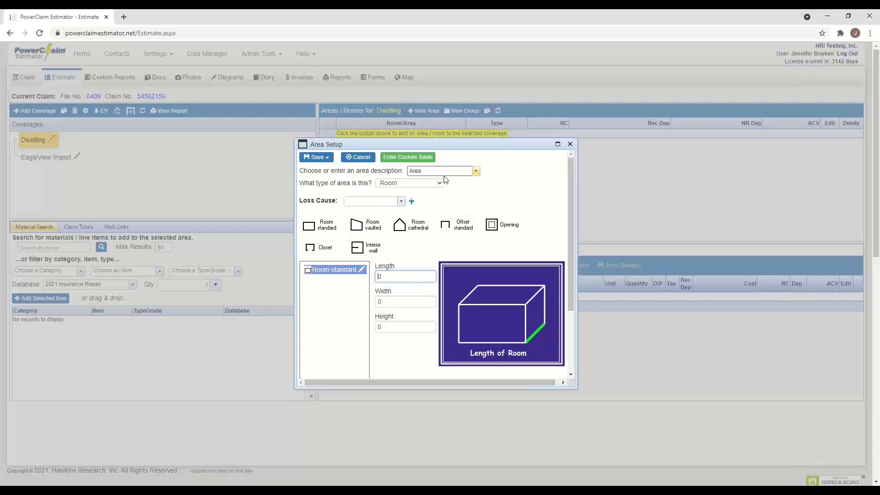
click(476, 171)
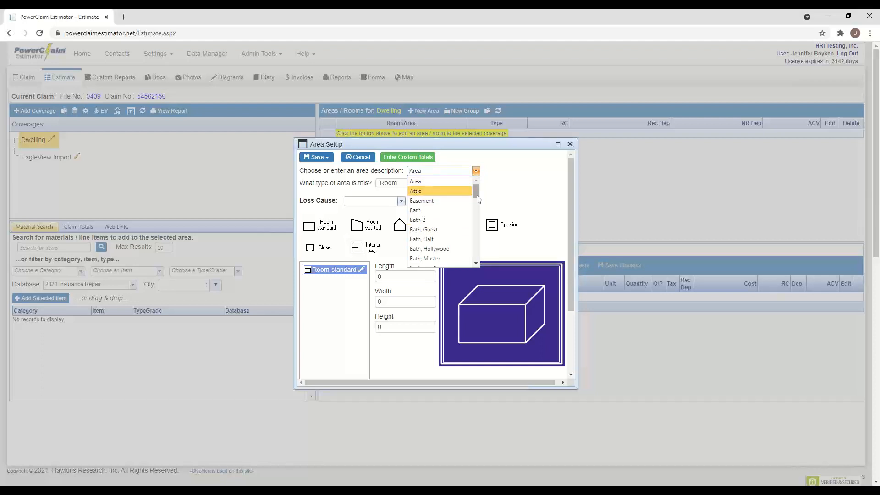
drag(477, 195, 475, 207)
click(441, 191)
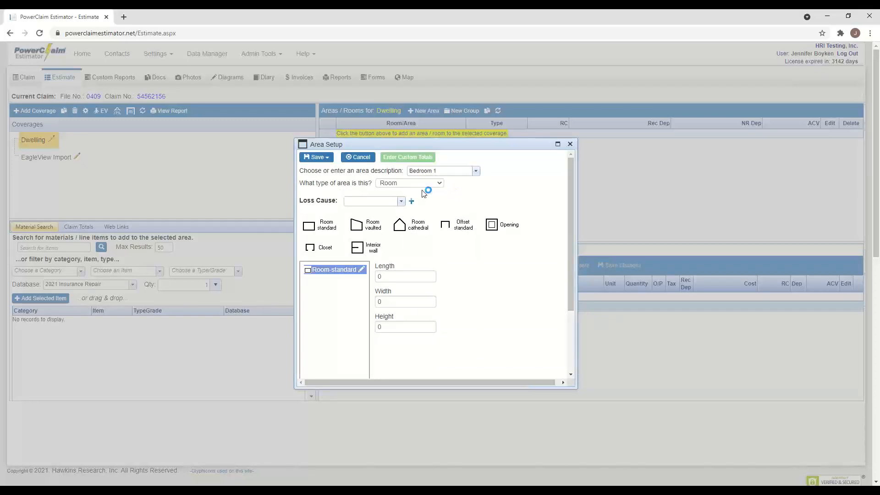
click(401, 203)
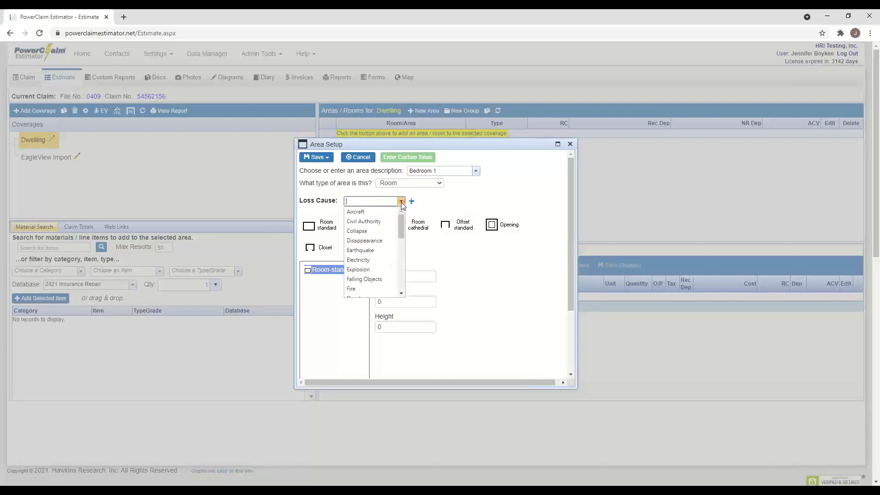
mouse_move(402, 228)
mouse_down()
mouse_move(402, 243)
mouse_move(404, 227)
mouse_up()
click(463, 205)
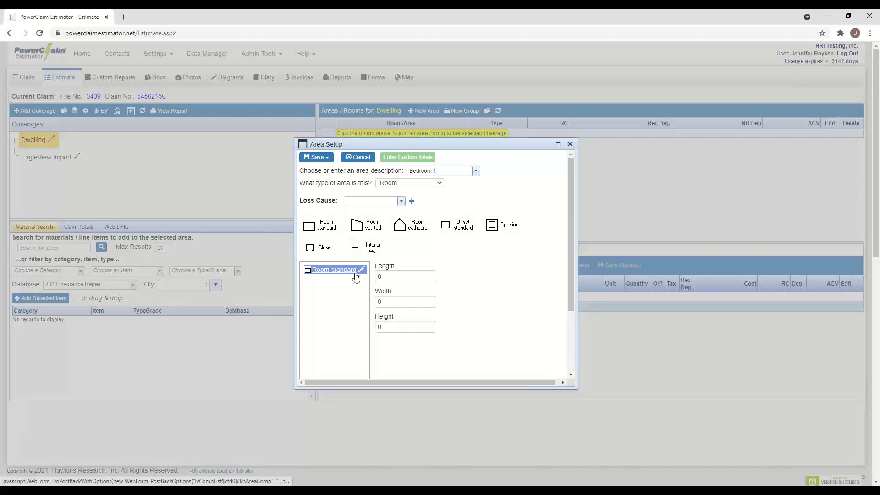
- Give Bedroom 1 a standard room shape and display its still-zero dimension fields
scroll(355, 275, down, 1)
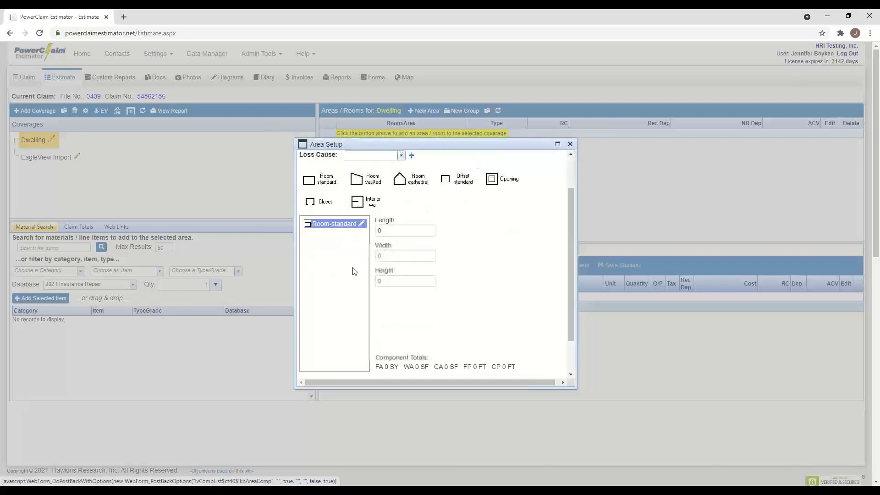
click(336, 229)
scroll(337, 236, down, 1)
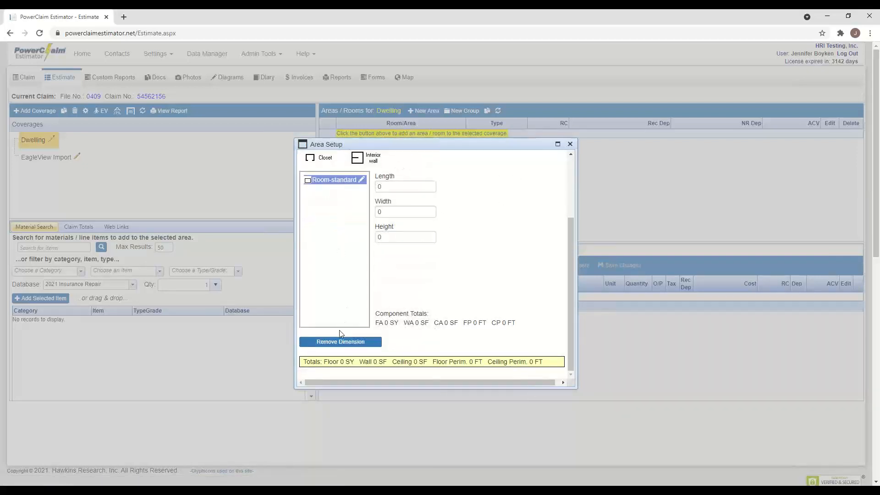
scroll(352, 300, up, 1)
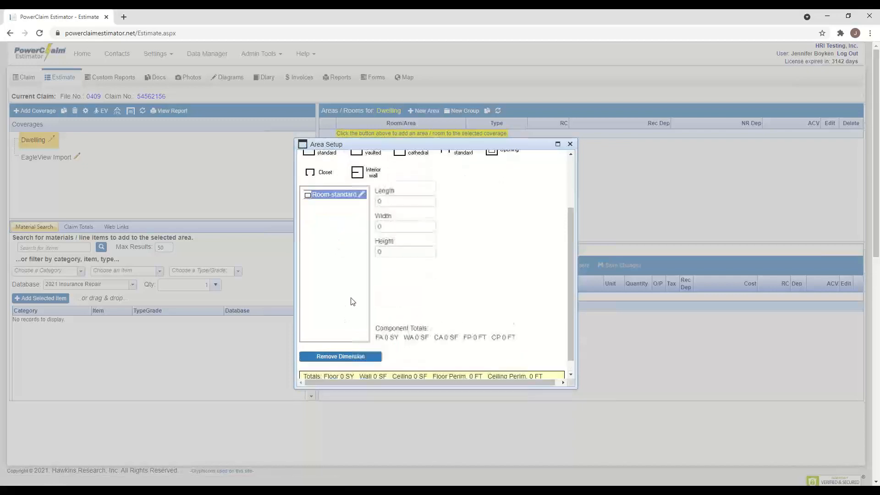
scroll(351, 300, down, 1)
scroll(349, 299, up, 1)
scroll(350, 299, down, 1)
scroll(349, 300, up, 1)
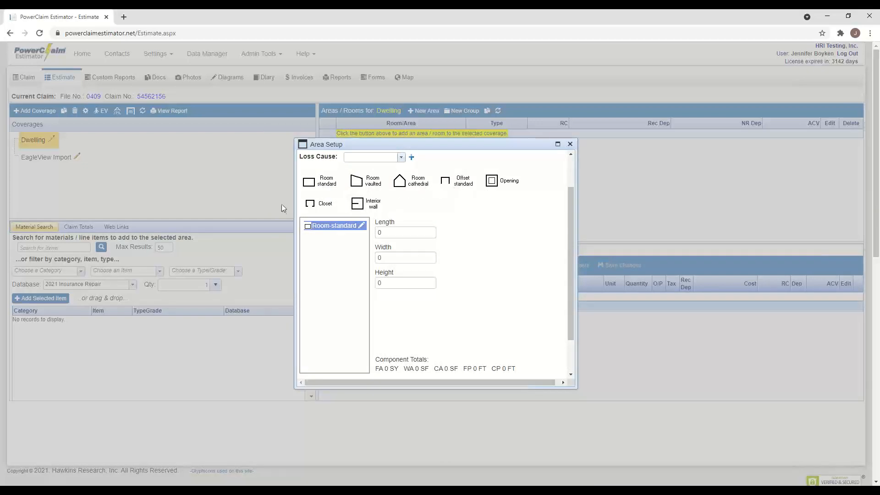
- Set Bedroom 1 to 15' length, 18' width and 8' height (528 SF wall, 270 SF ceiling)
drag(399, 232, 368, 230)
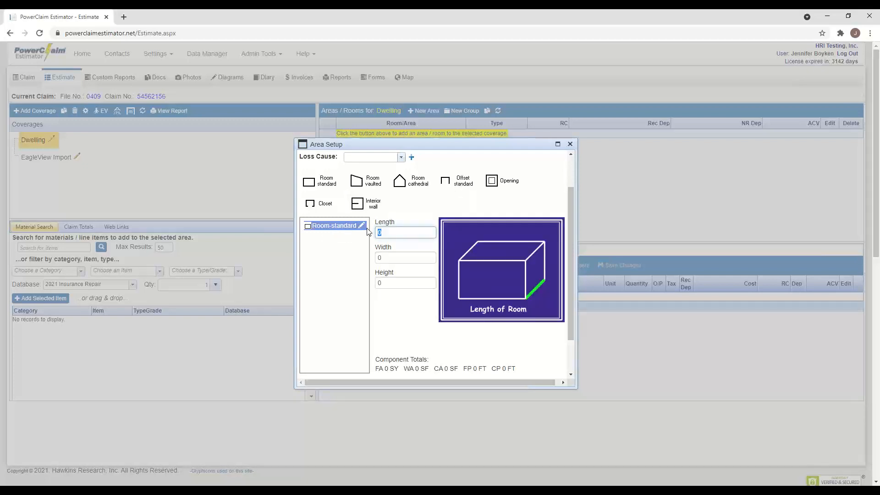
text(15)
key(Tab)
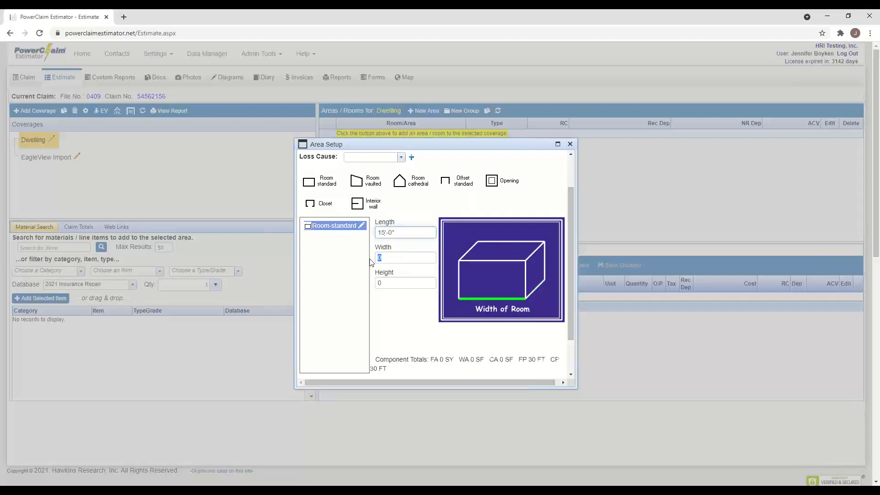
text(18)
key(Tab)
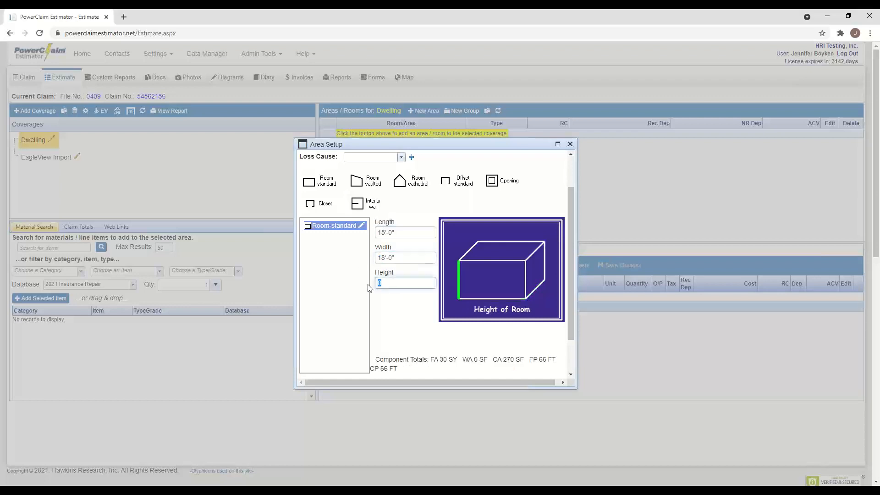
text(8)
click(351, 287)
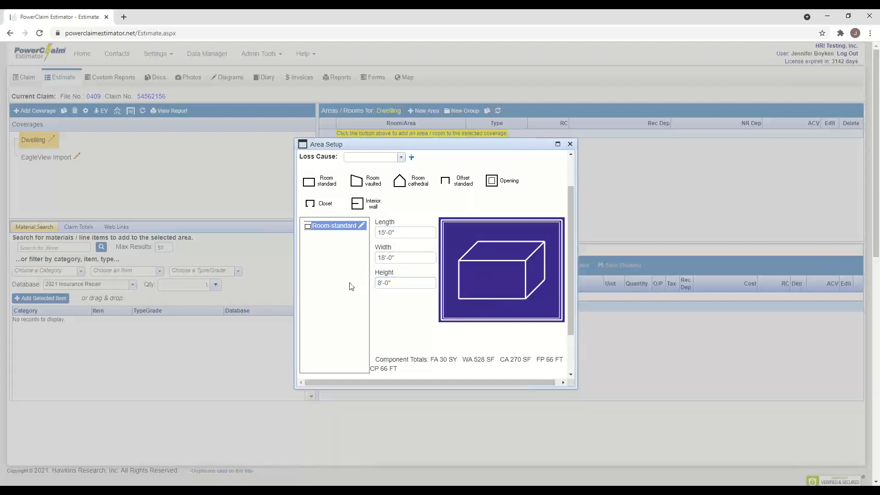
scroll(425, 293, down, 2)
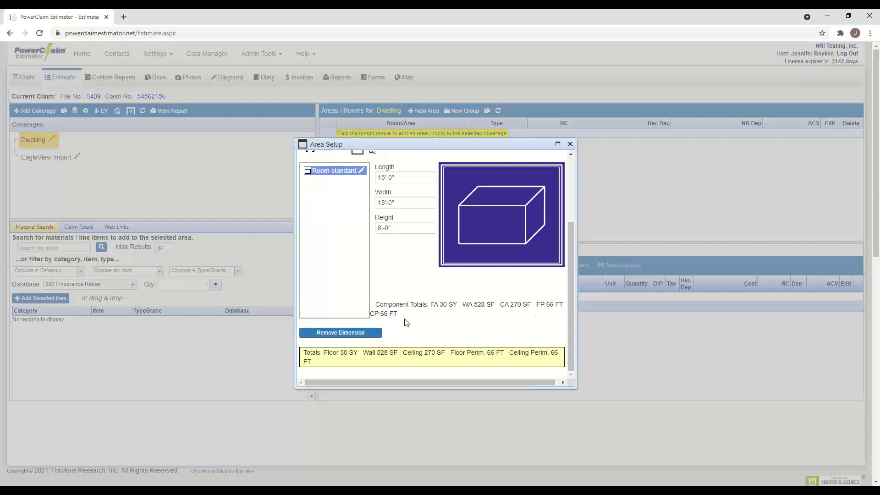
scroll(401, 319, up, 1)
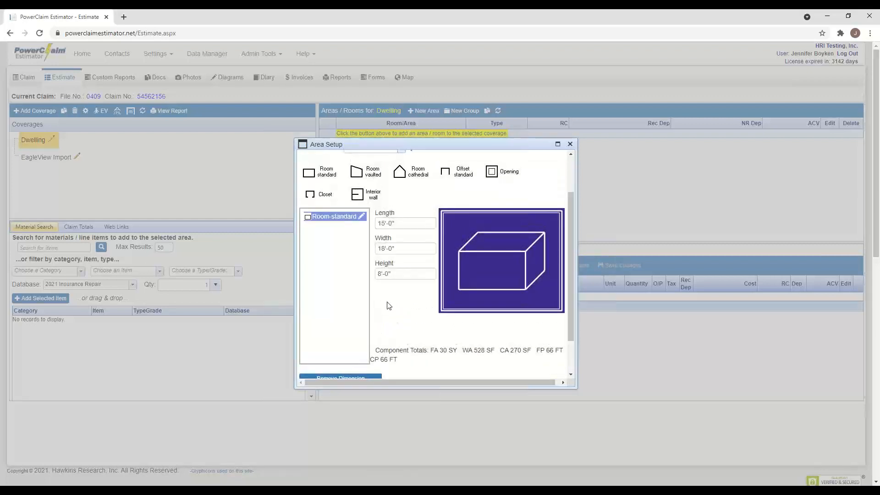
- Add an opening 3' wide by 5' high with a quantity of 2
click(493, 173)
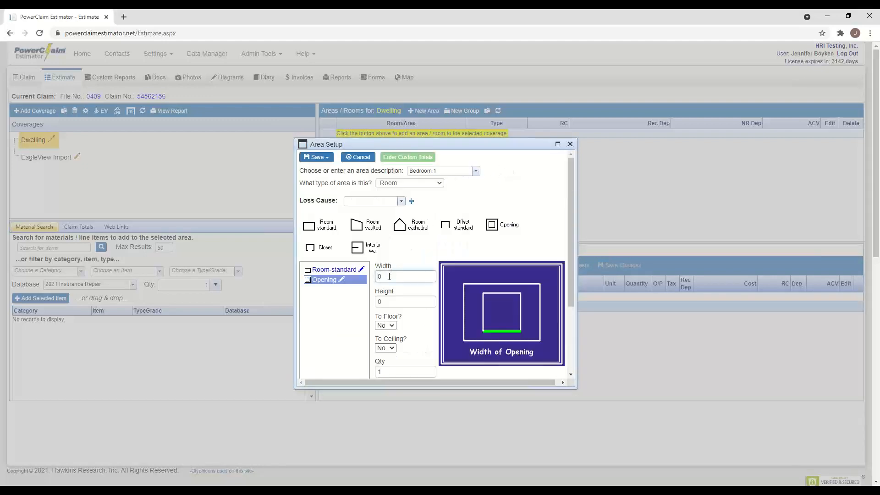
double_click(389, 276)
text(3)
key(Tab)
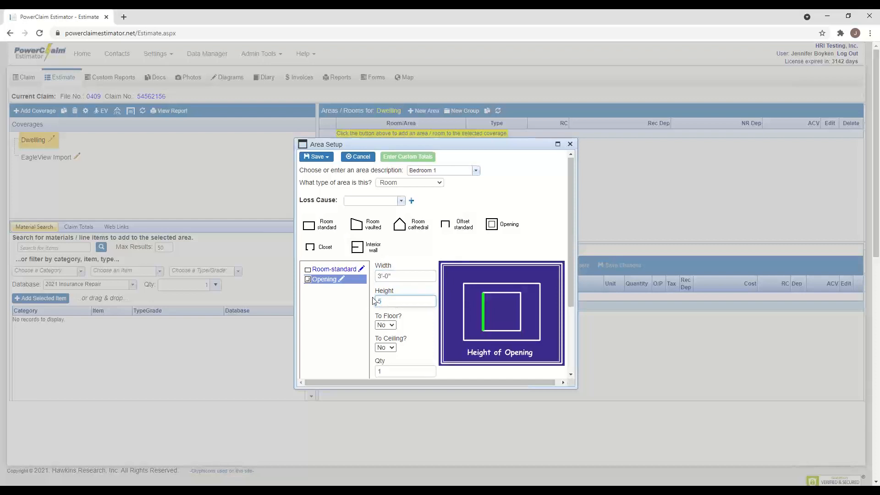
scroll(372, 304, down, 1)
text(5)
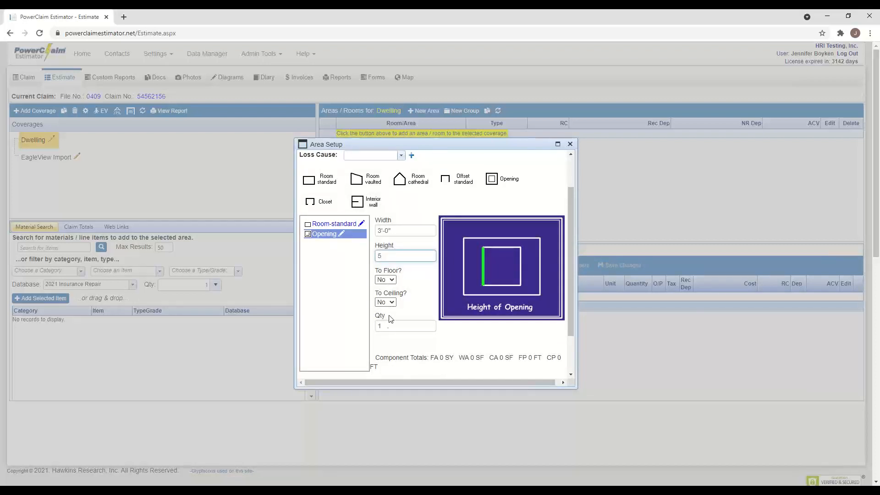
click(390, 325)
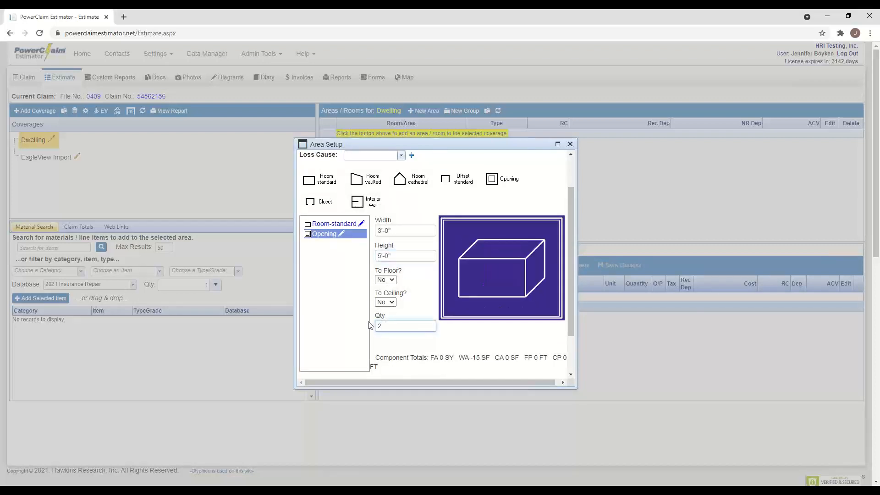
click(343, 315)
scroll(438, 310, down, 2)
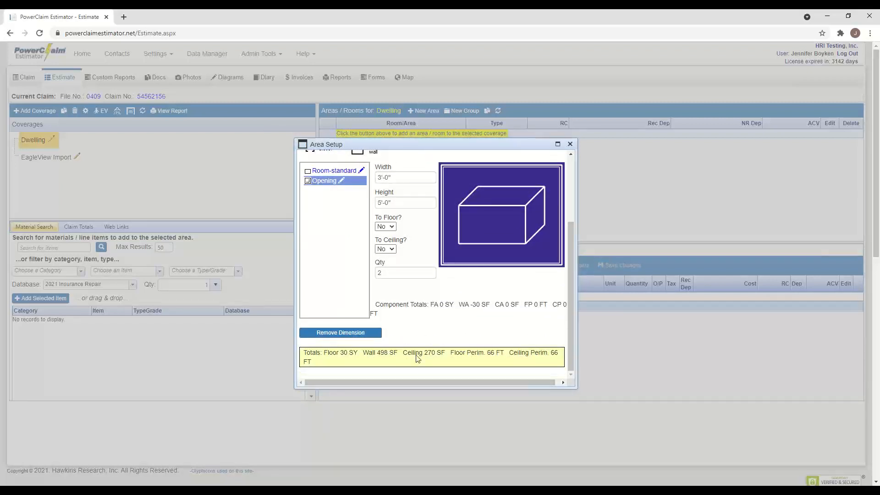
scroll(449, 220, up, 1)
scroll(446, 211, down, 2)
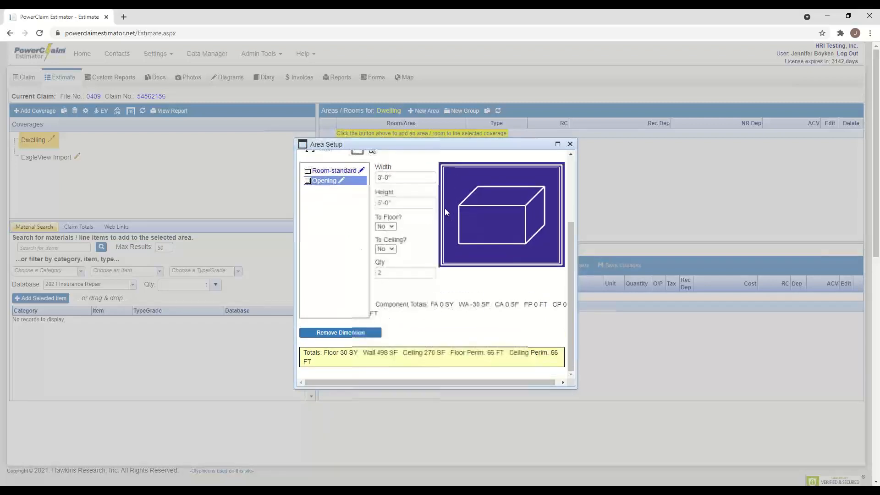
scroll(424, 220, up, 1)
scroll(459, 193, down, 1)
scroll(485, 176, up, 3)
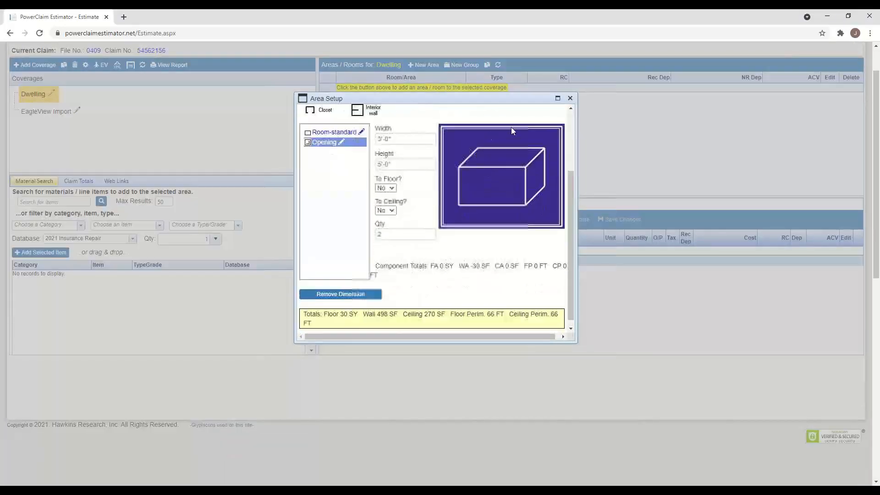
- Add a second 3' by 6'-9 19/32" opening reaching the floor, reducing wall area to 477.6 SF
click(505, 181)
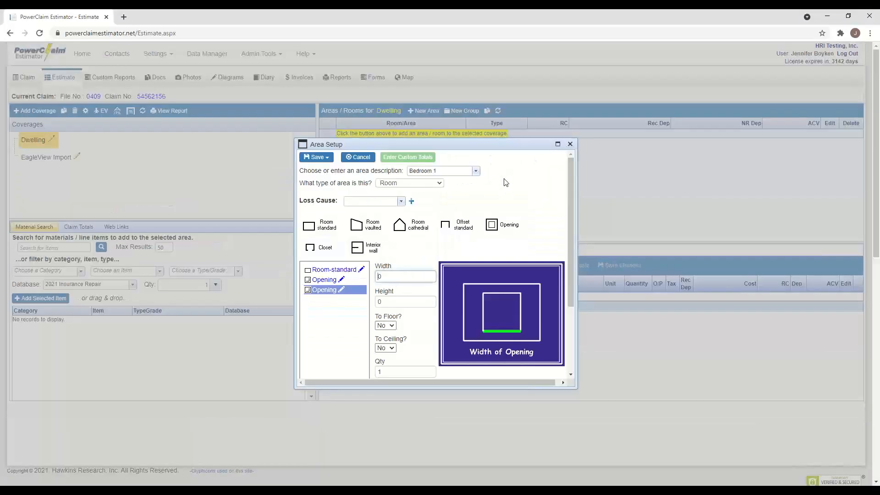
drag(386, 279, 374, 279)
click(392, 303)
drag(409, 276, 366, 282)
text(3'-0")
click(390, 302)
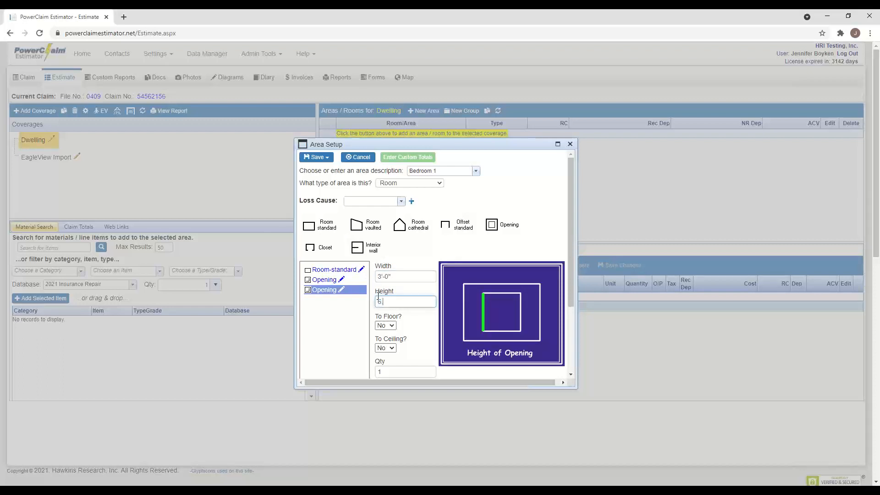
click(389, 326)
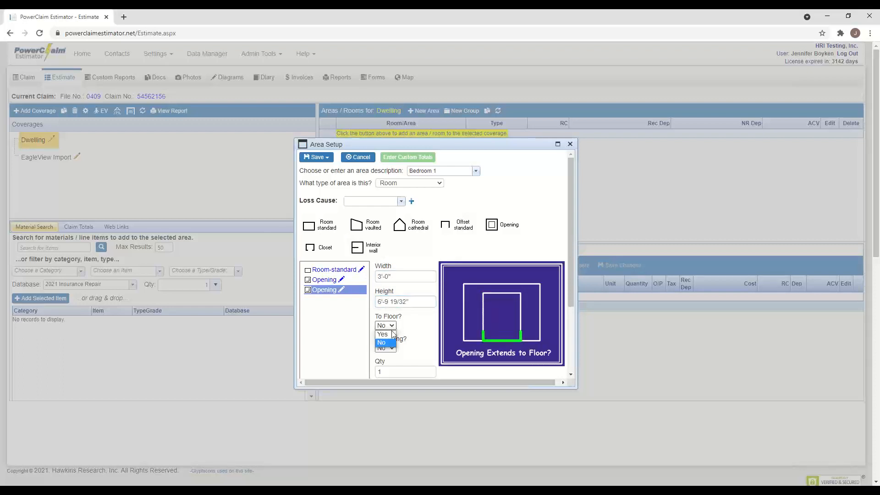
click(387, 334)
scroll(403, 285, down, 2)
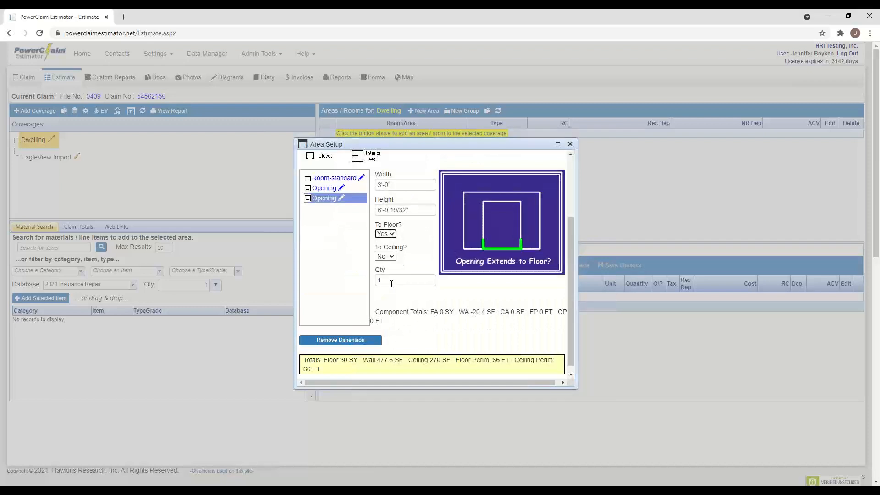
click(354, 285)
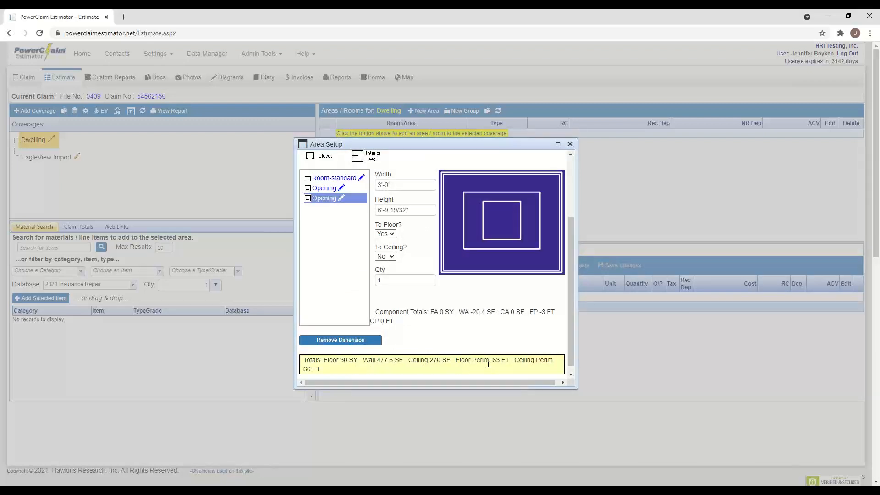
scroll(488, 357, up, 1)
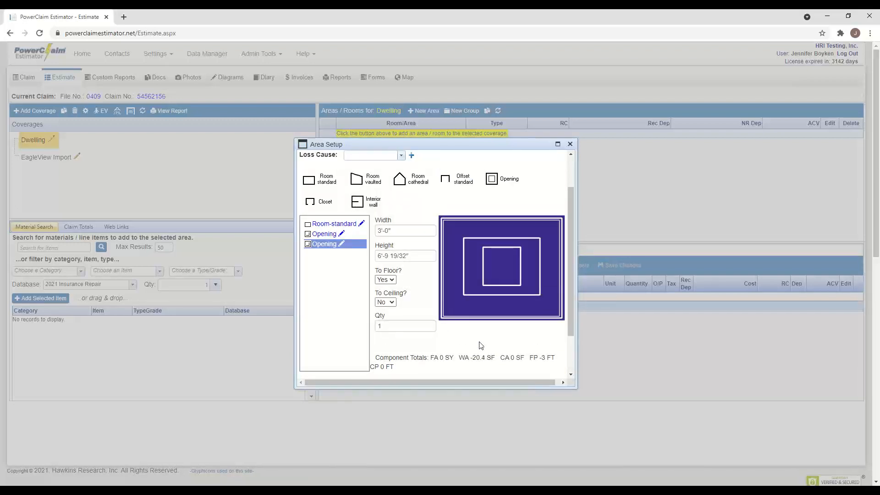
- Rename the two openings to windows and door
click(342, 235)
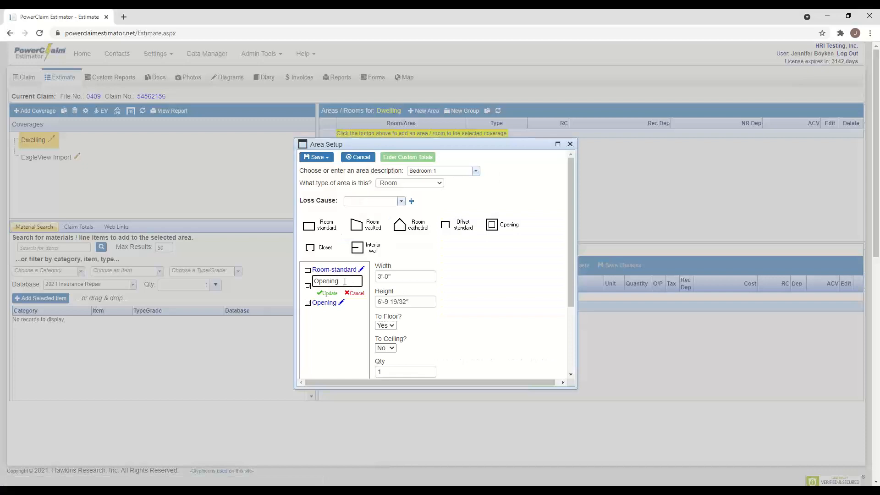
drag(345, 282, 300, 283)
text(windows)
click(327, 293)
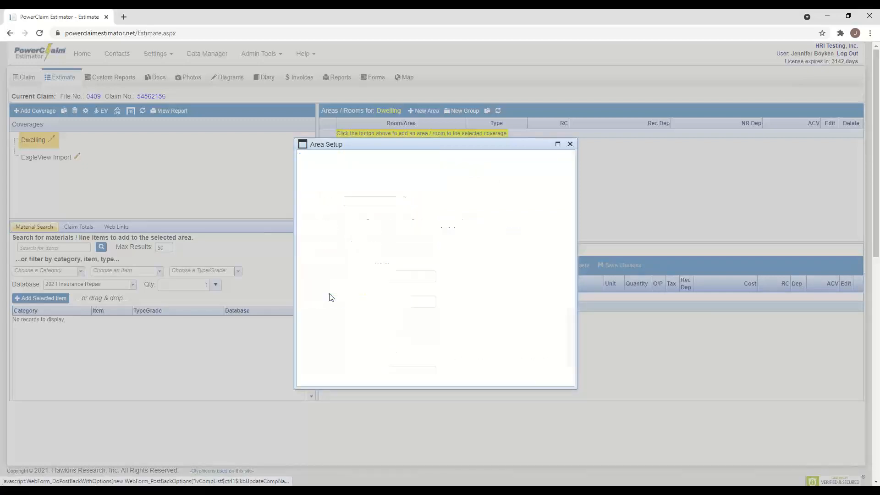
click(342, 292)
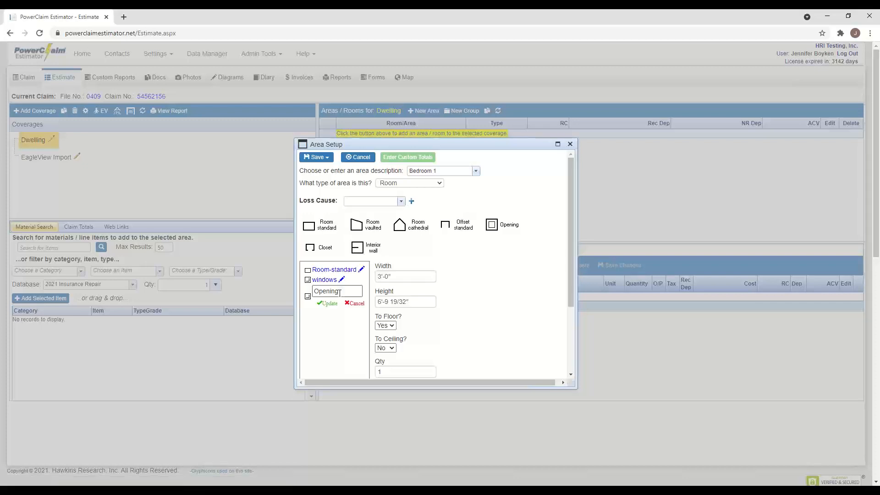
drag(345, 291, 302, 289)
text(door)
click(329, 303)
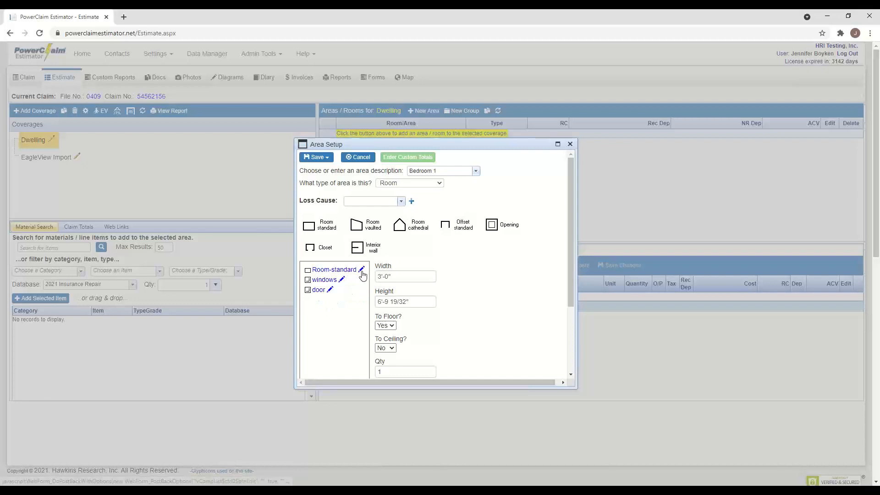
- Rename the standard room component to bedroom 1 and show the area's save options
click(361, 270)
drag(359, 271, 302, 275)
text(bedrro)
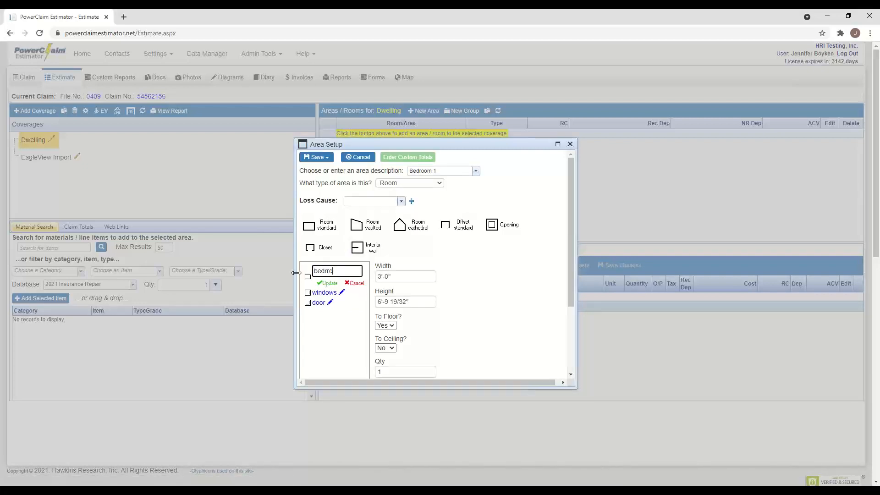
key(BackSpace)
key(BackSpace)
click(330, 283)
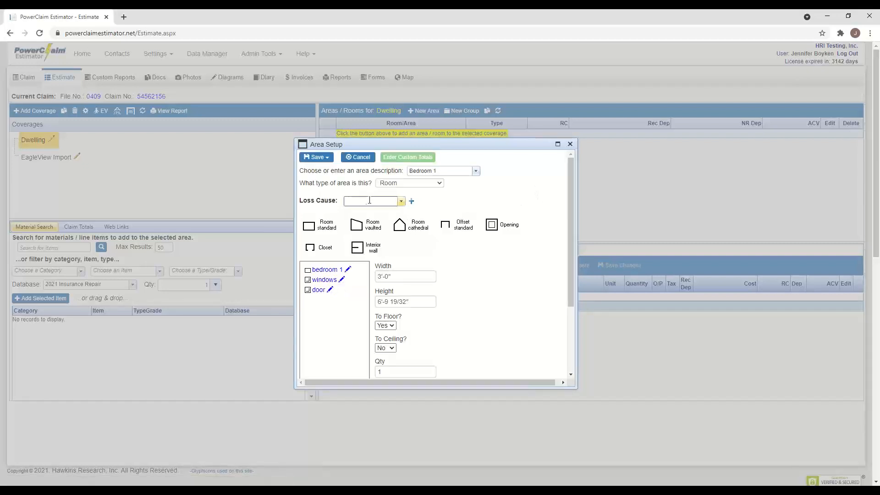
scroll(458, 257, down, 3)
scroll(383, 271, up, 3)
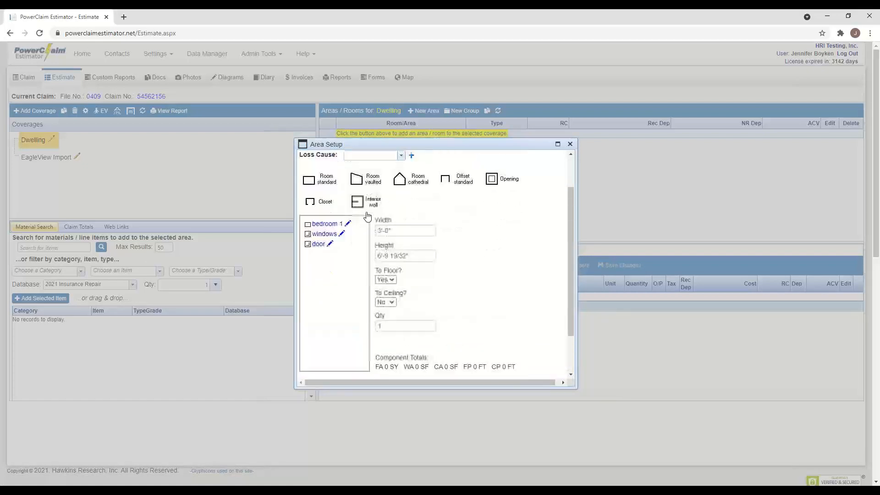
click(317, 158)
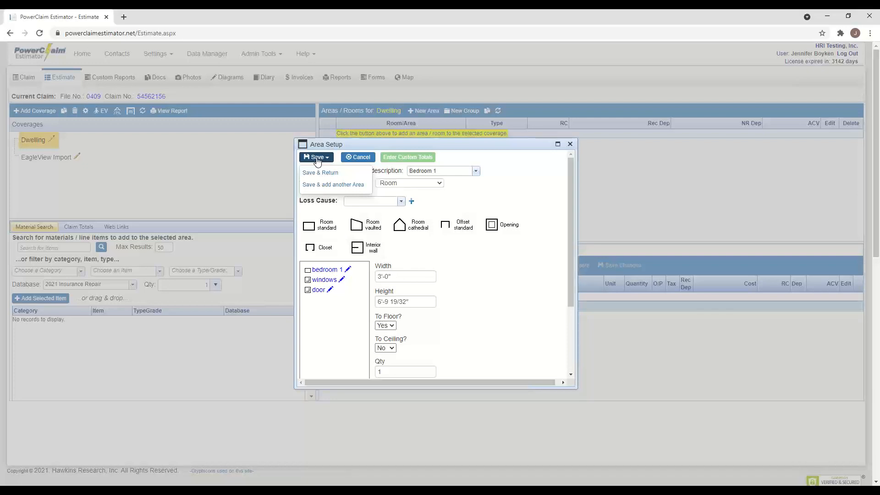
- Save Bedroom 1 and start another area described as Bath
click(334, 185)
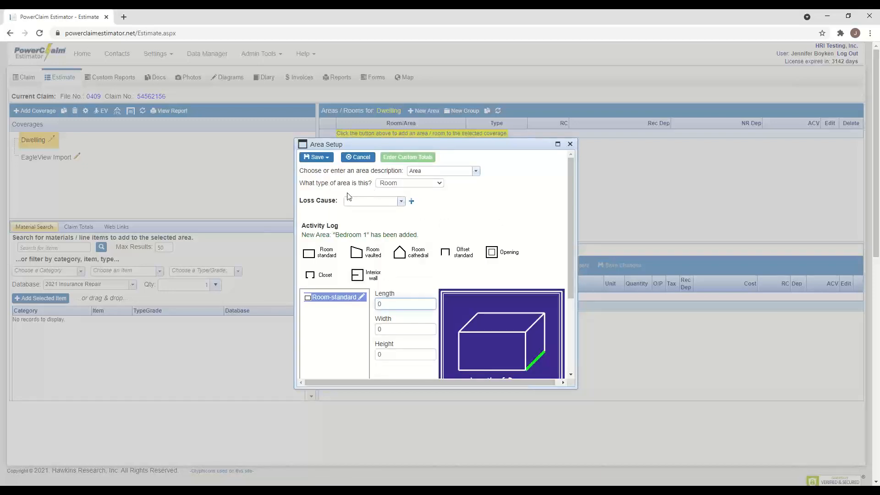
click(476, 171)
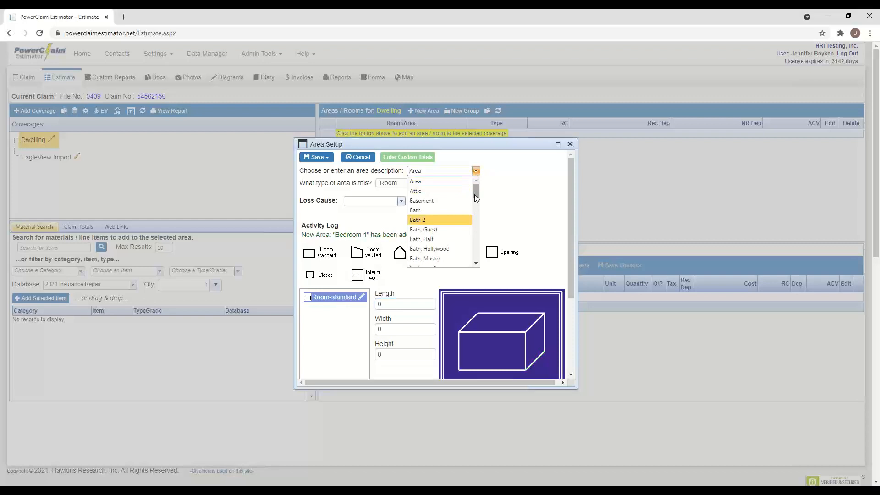
click(438, 211)
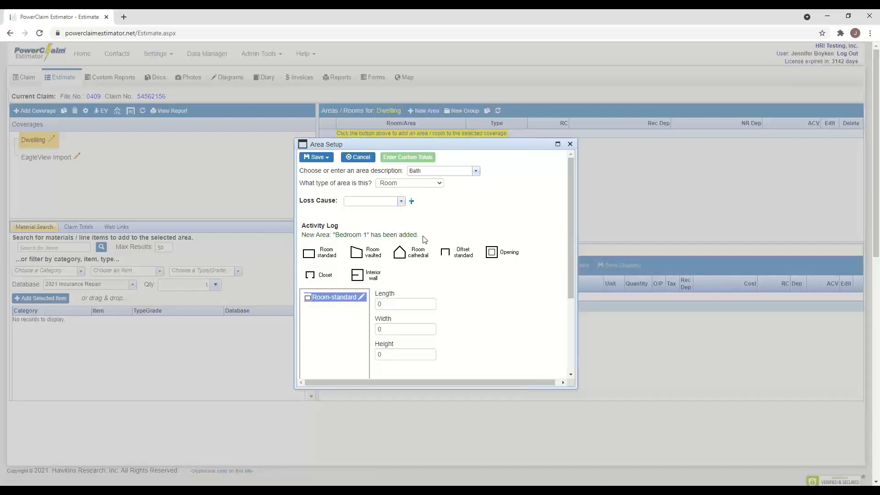
- Give the Bath room an 8'-0" length, 9'-0" width and 8'-0" height
click(382, 305)
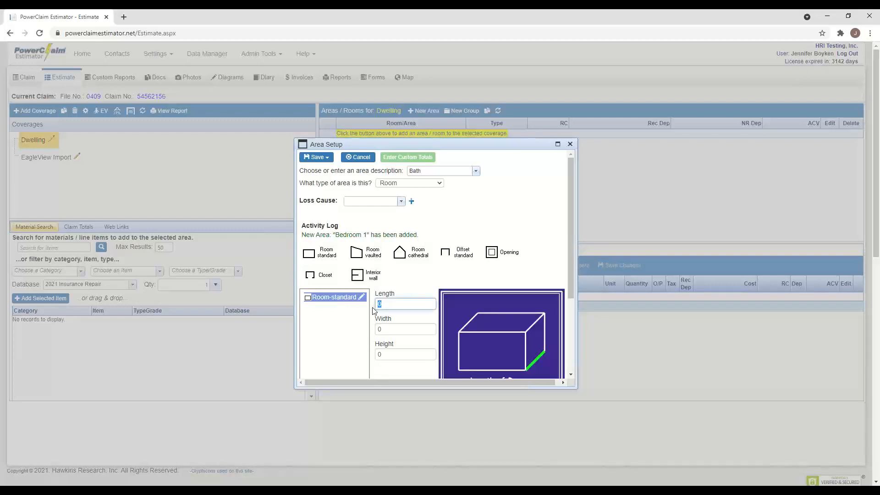
text(8)
click(390, 326)
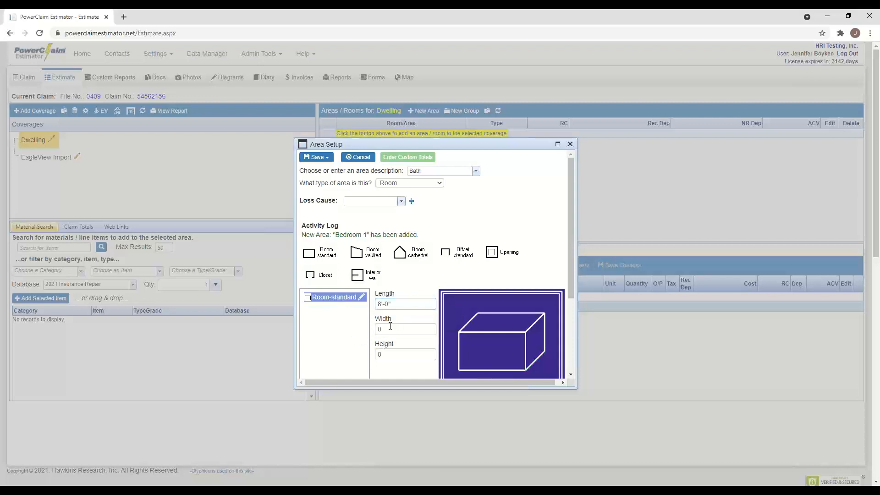
click(390, 326)
text(9)
click(405, 354)
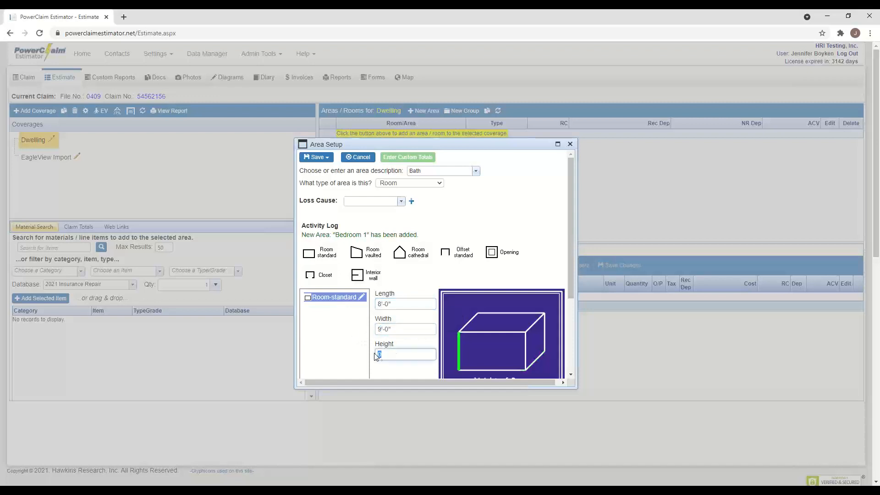
text(8)
click(525, 269)
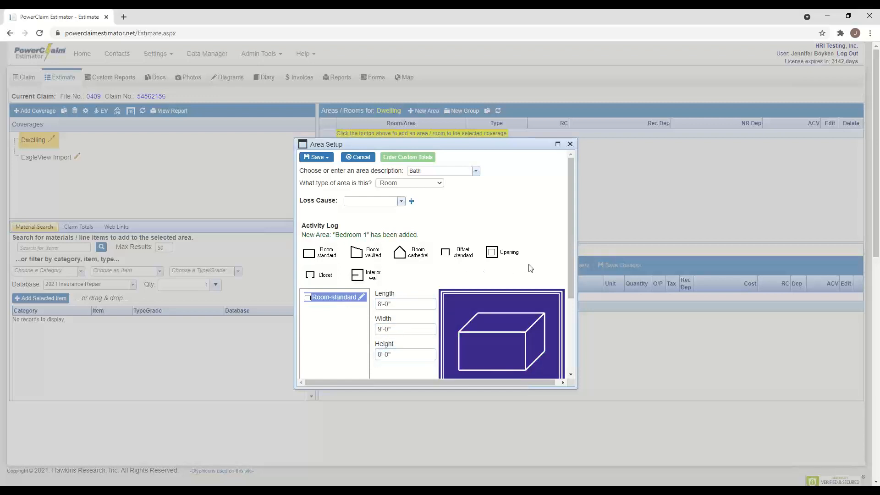
- Save the Bath area and return to the estimate
scroll(447, 261, down, 4)
scroll(391, 270, down, 3)
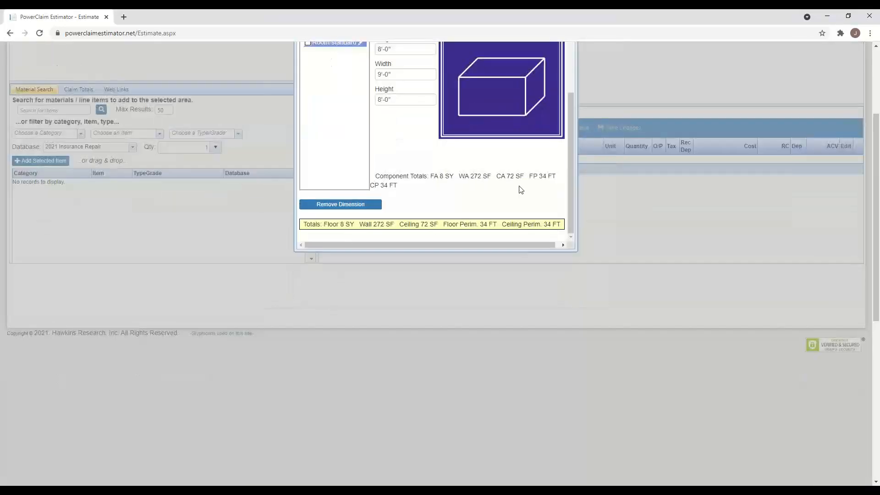
drag(572, 161, 568, 59)
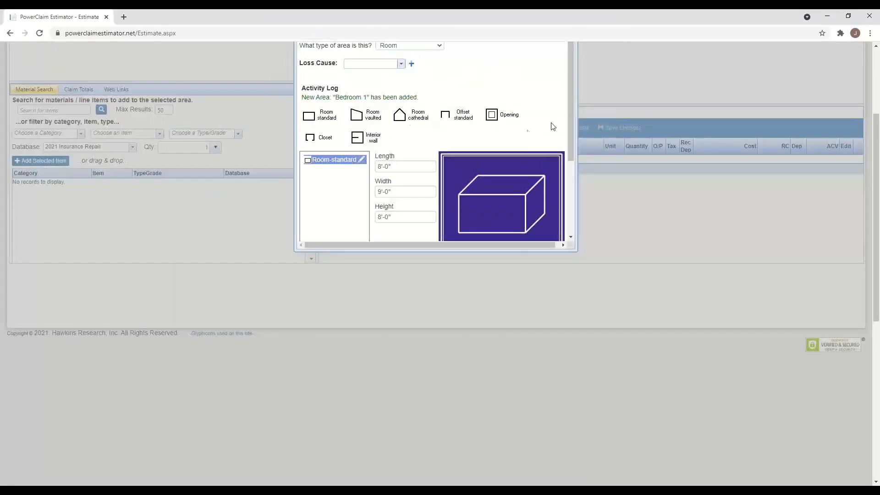
scroll(553, 127, up, 1)
click(315, 66)
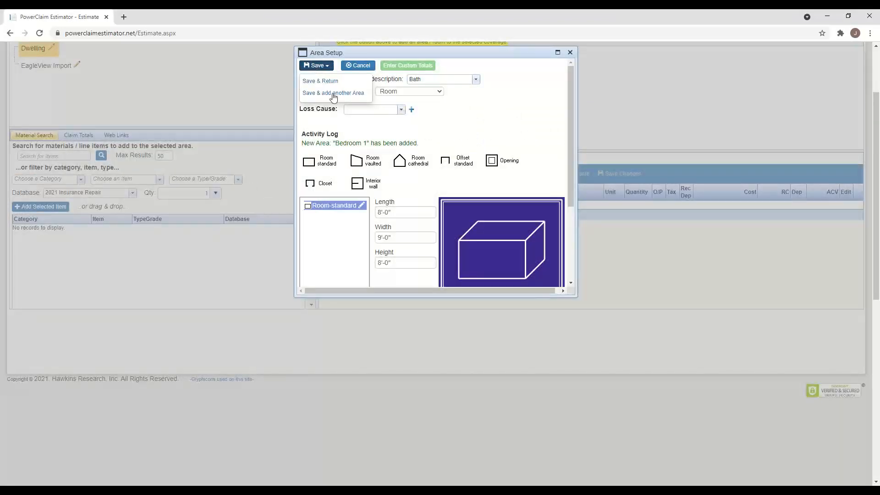
click(321, 81)
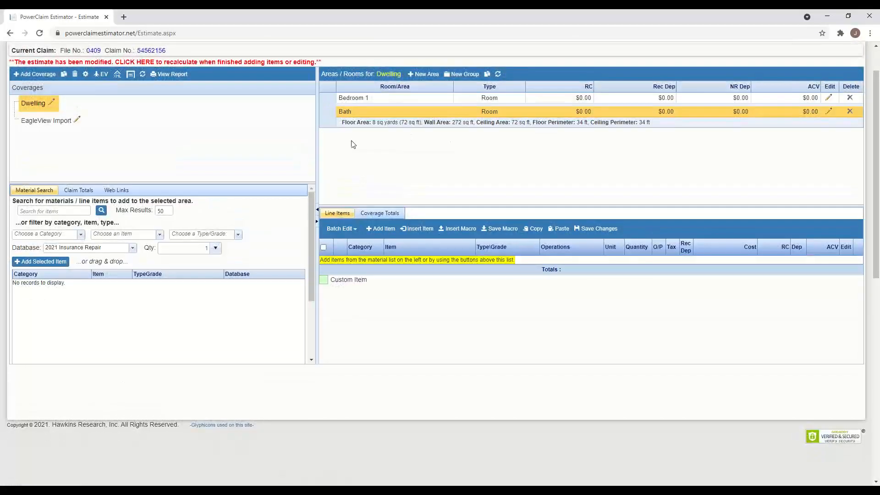
- Select Bedroom 1 in the Areas/Rooms list and start a new line item for it
scroll(405, 168, up, 1)
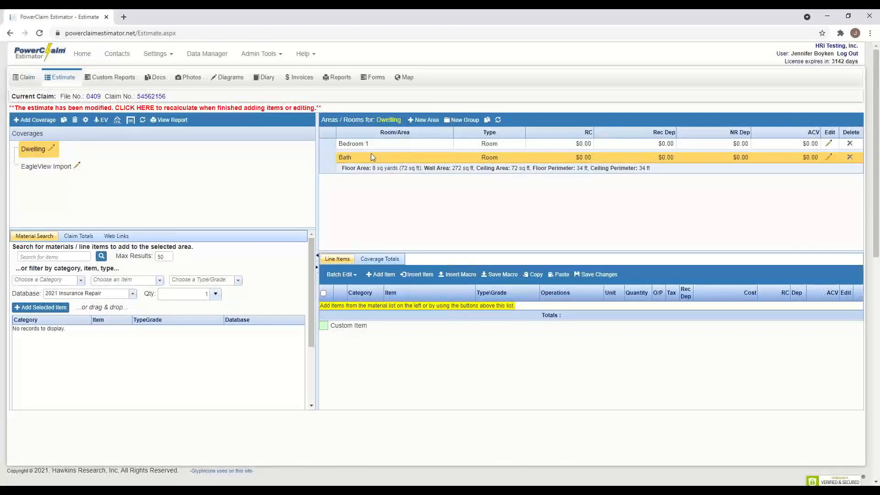
click(411, 145)
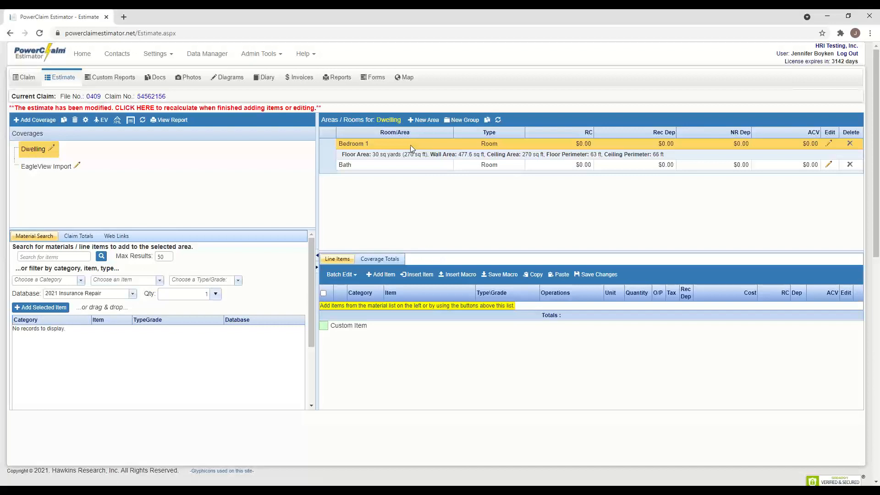
click(388, 276)
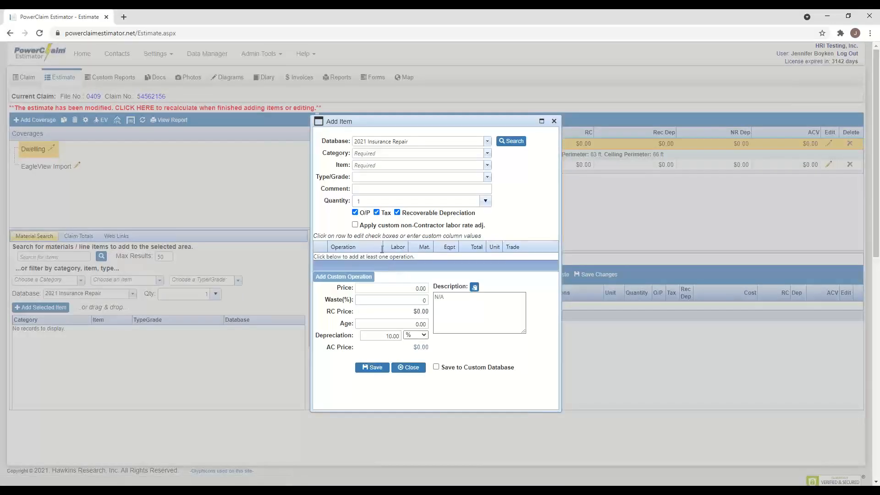
- Choose Drywall, 3/8" drywall installed with light texture, quantity set to wall area
click(389, 155)
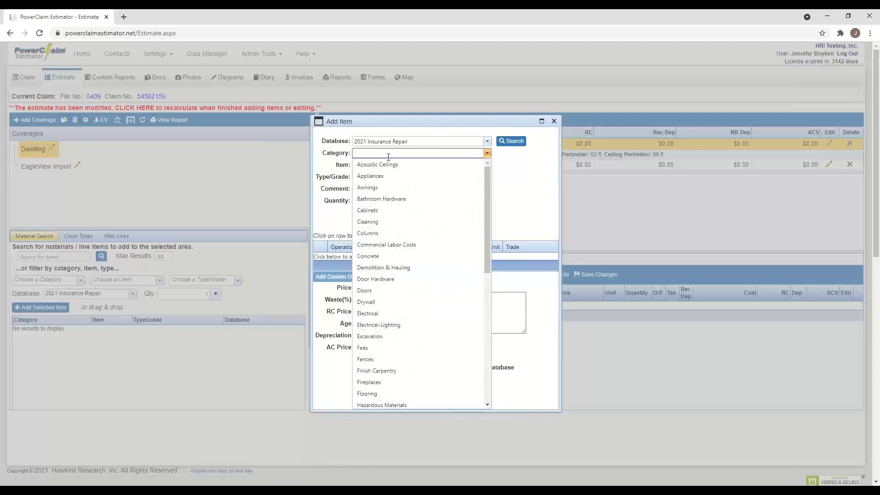
click(375, 301)
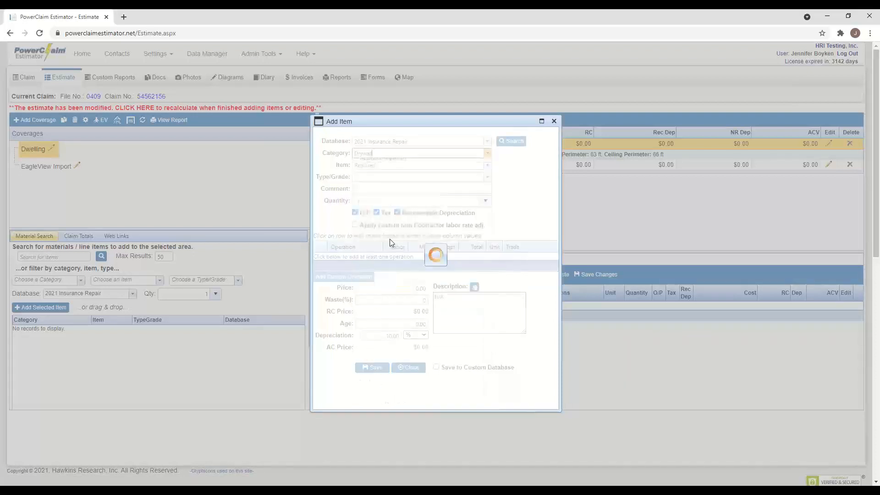
click(487, 165)
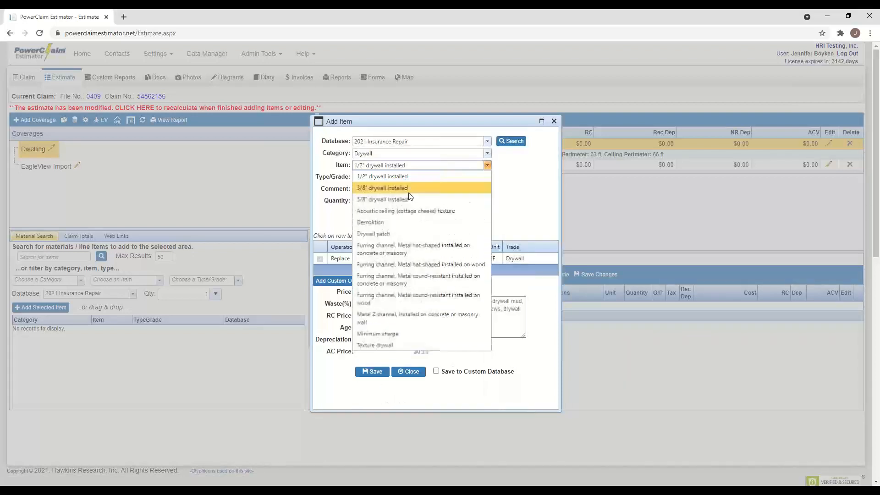
click(409, 192)
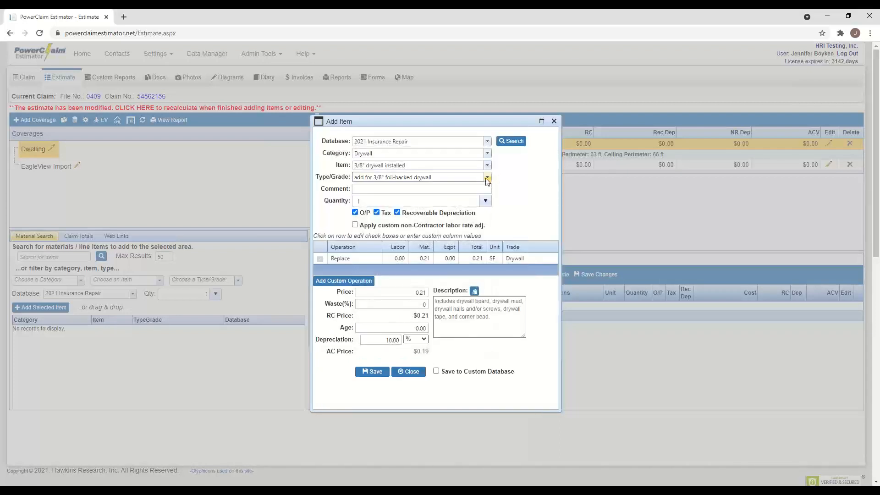
click(487, 178)
click(401, 270)
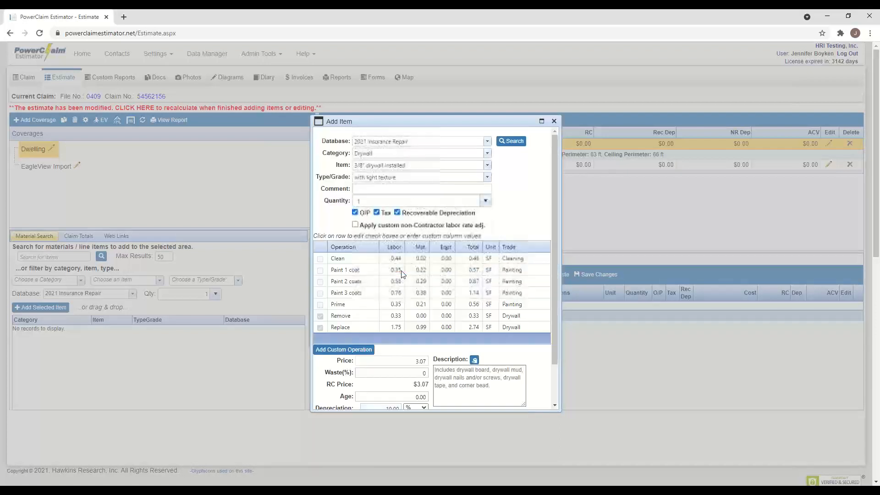
click(485, 202)
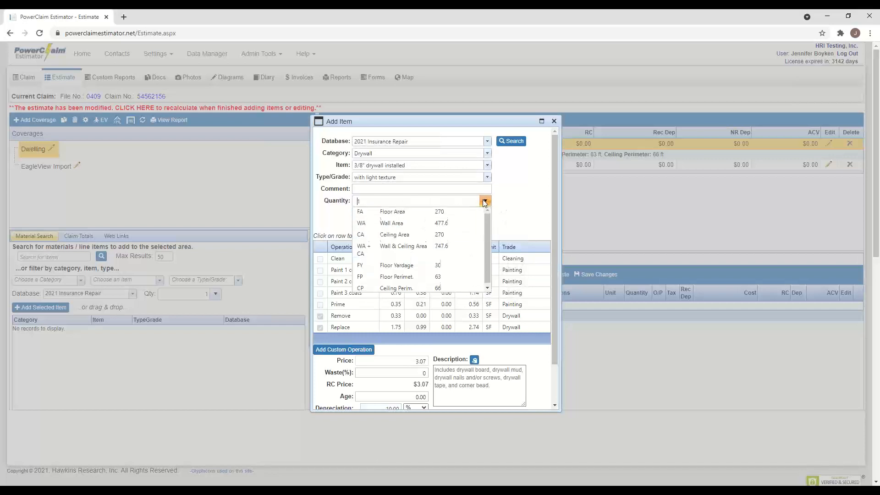
click(392, 223)
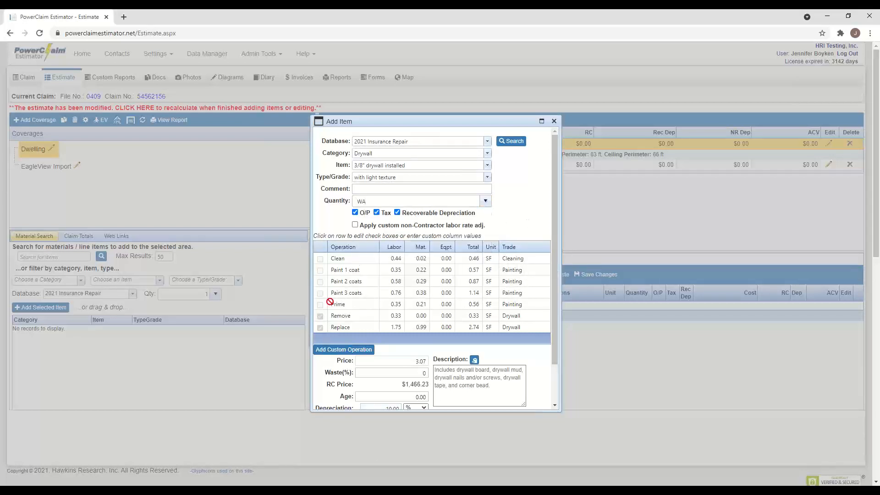
- Include Prime and Paint 3 coats, then save the drywall item at $2,278.16 RC
scroll(404, 339, down, 2)
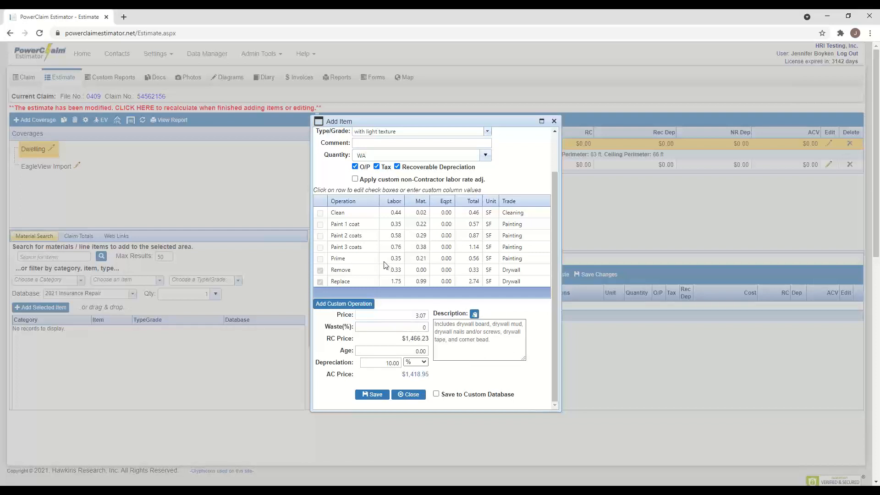
click(342, 261)
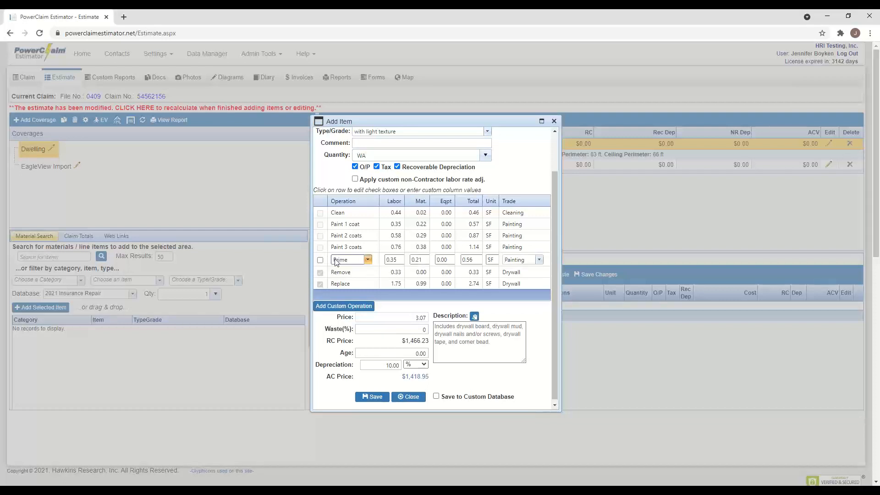
click(321, 260)
click(347, 248)
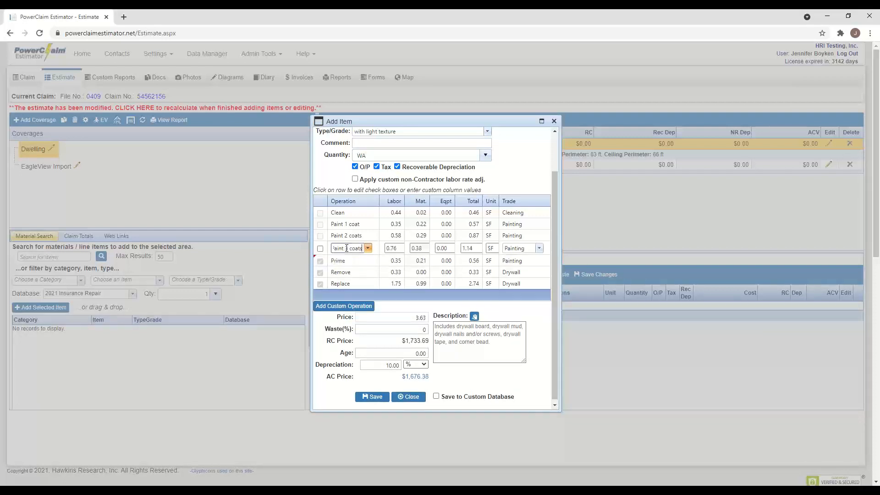
click(320, 249)
click(517, 173)
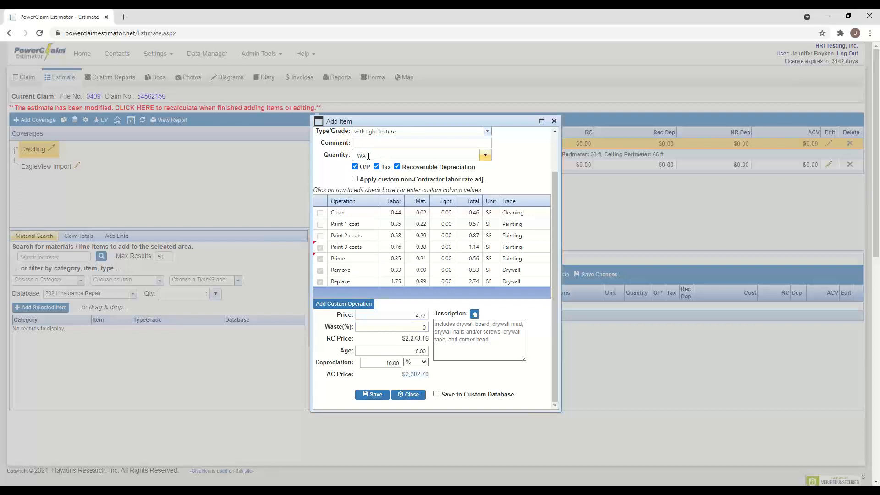
click(377, 393)
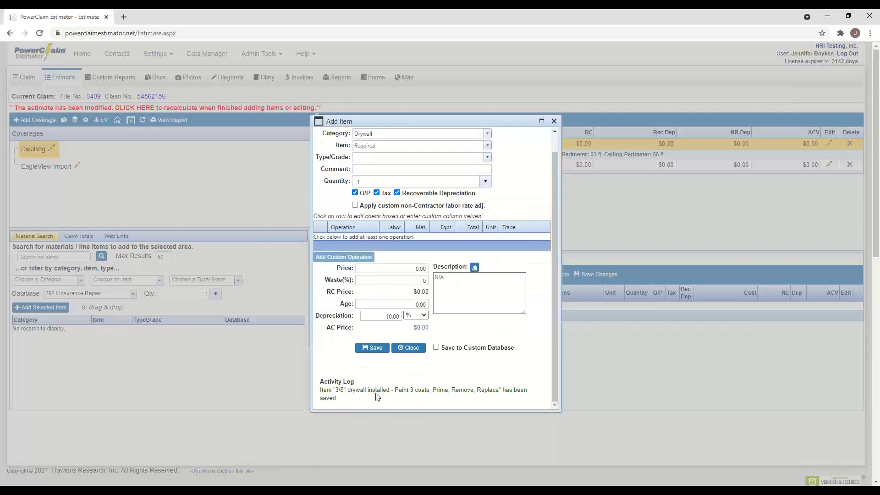
scroll(491, 158, up, 1)
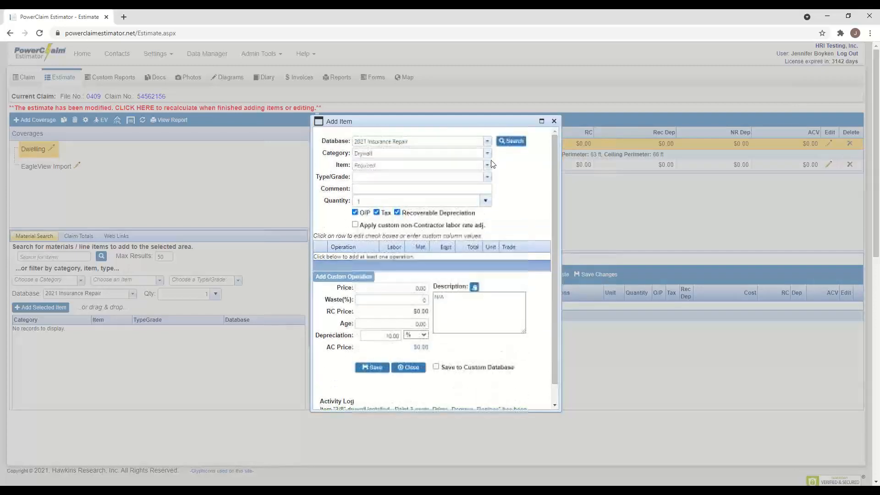
click(487, 153)
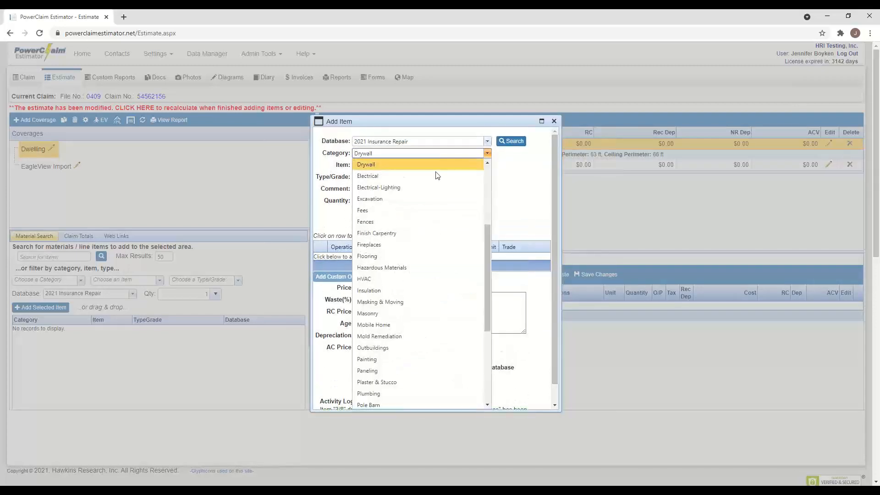
- Save a deluxe-grade Flooring > Carpet item over the floor area with Replace included
click(394, 256)
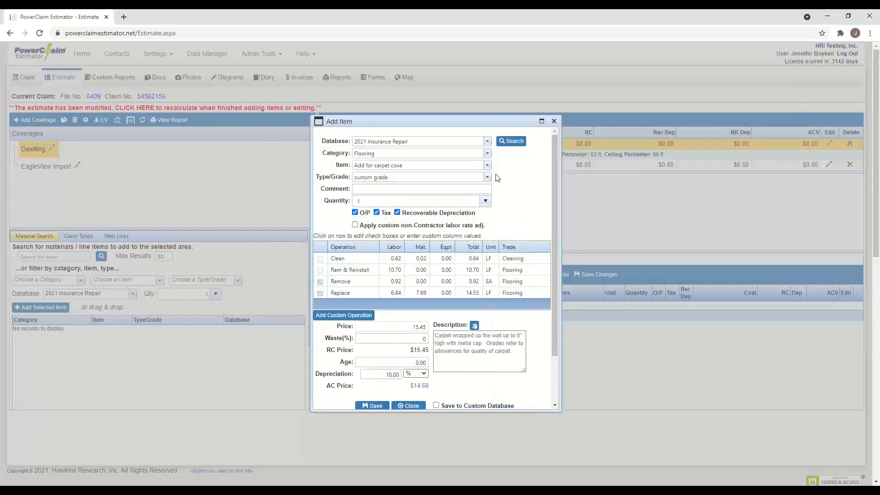
click(487, 166)
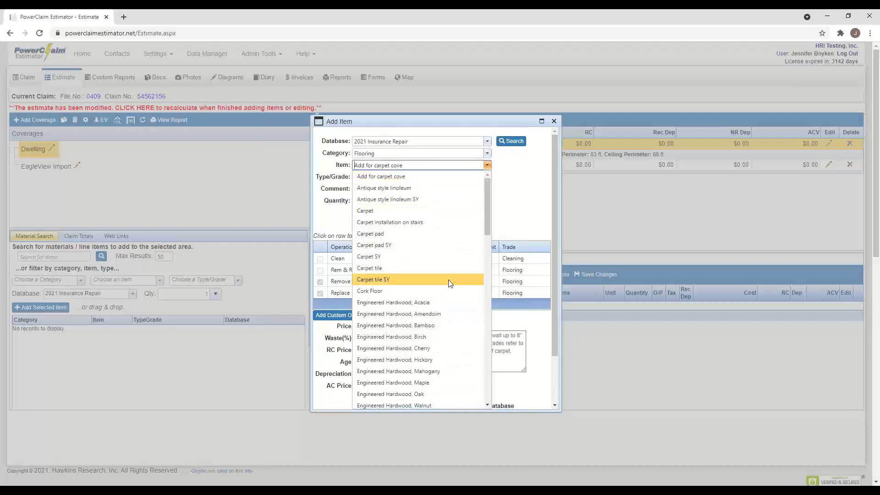
click(380, 212)
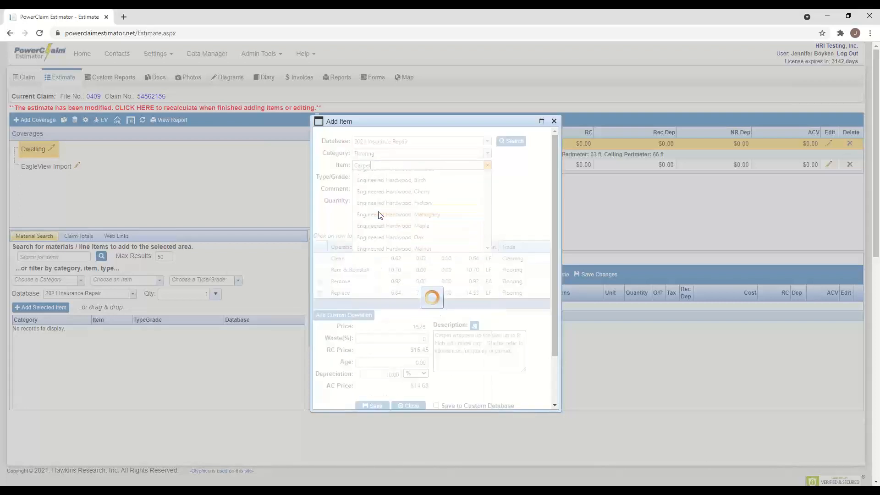
click(488, 177)
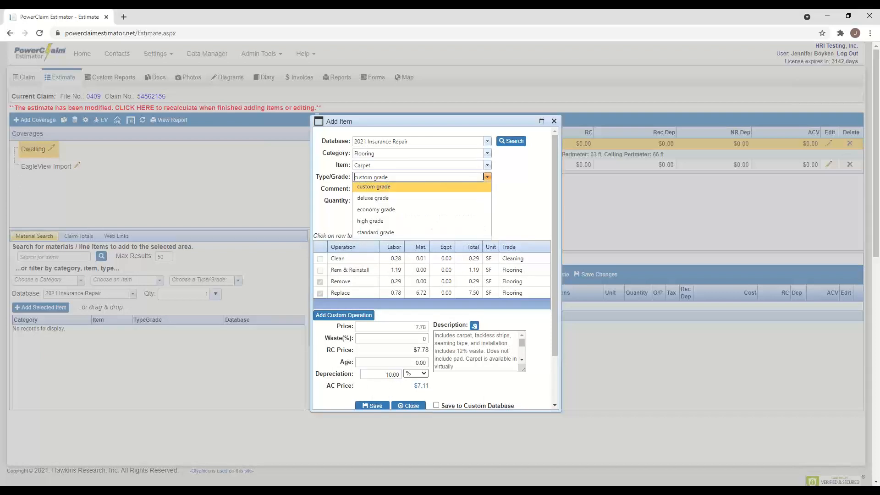
click(398, 199)
click(420, 202)
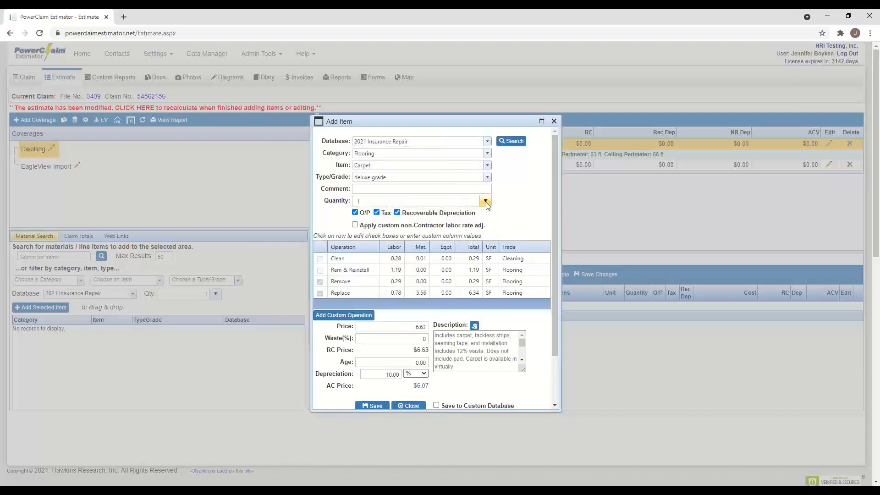
click(389, 214)
click(350, 294)
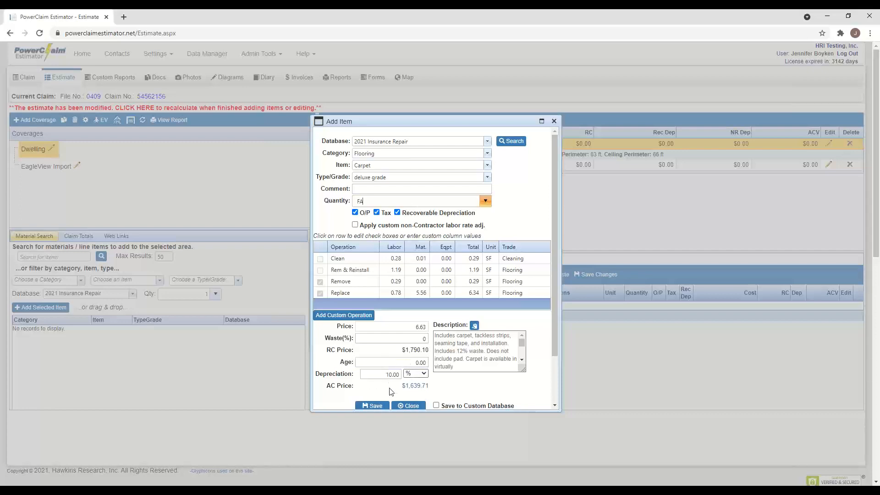
scroll(391, 391, down, 1)
click(372, 360)
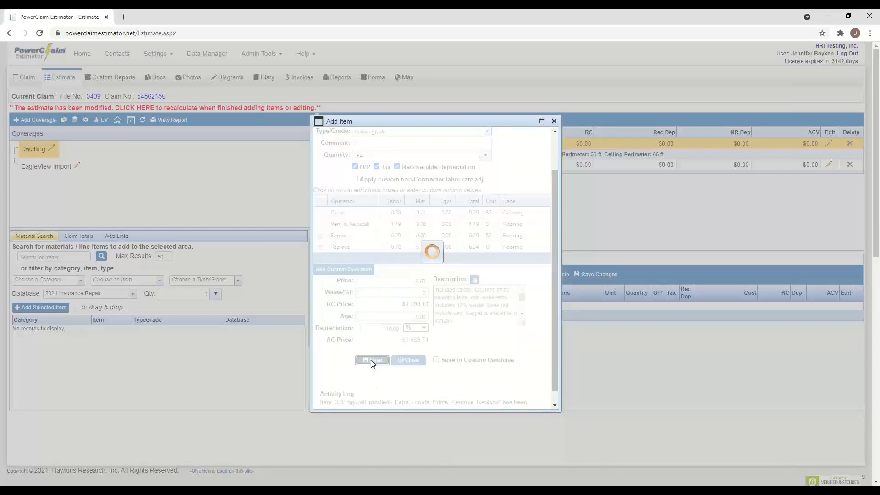
scroll(549, 243, up, 1)
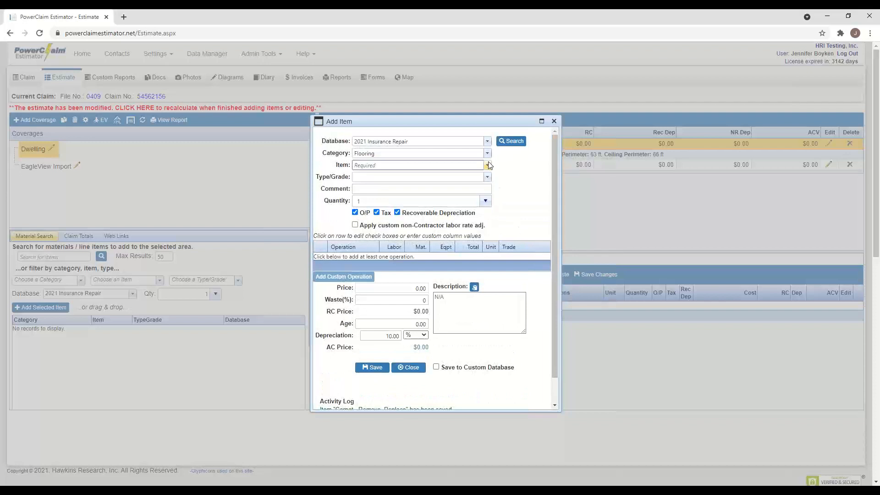
- Save a urethane Carpet pad item over the floor area, at $207.90 RC
click(488, 164)
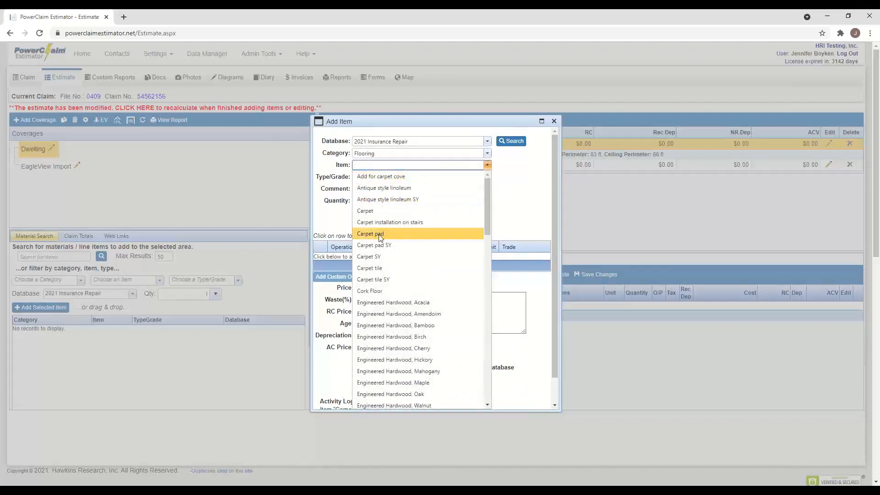
click(380, 234)
click(458, 178)
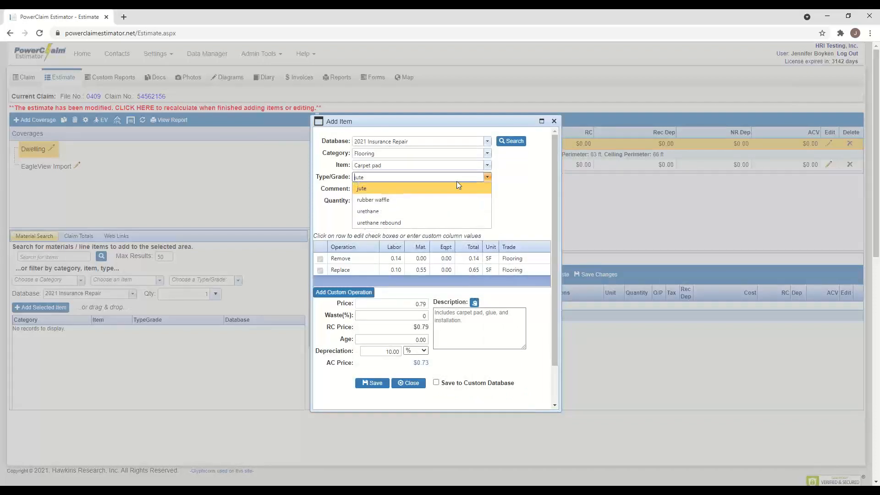
click(368, 211)
click(398, 201)
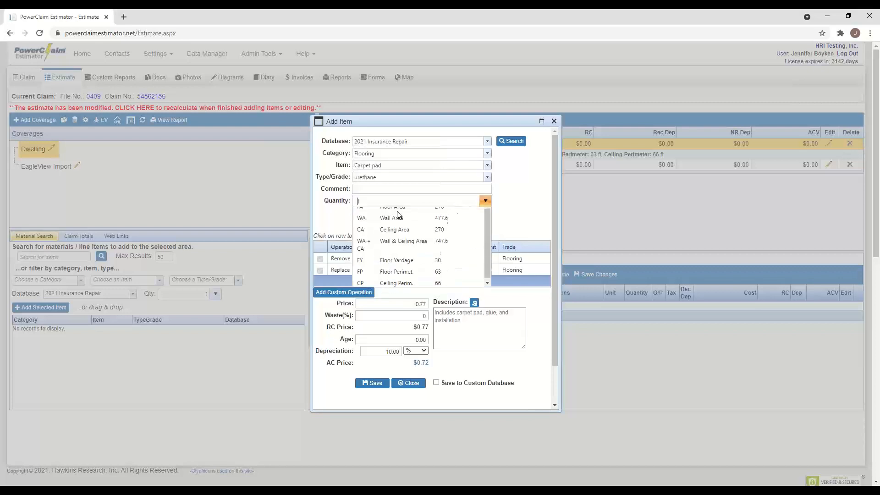
click(369, 212)
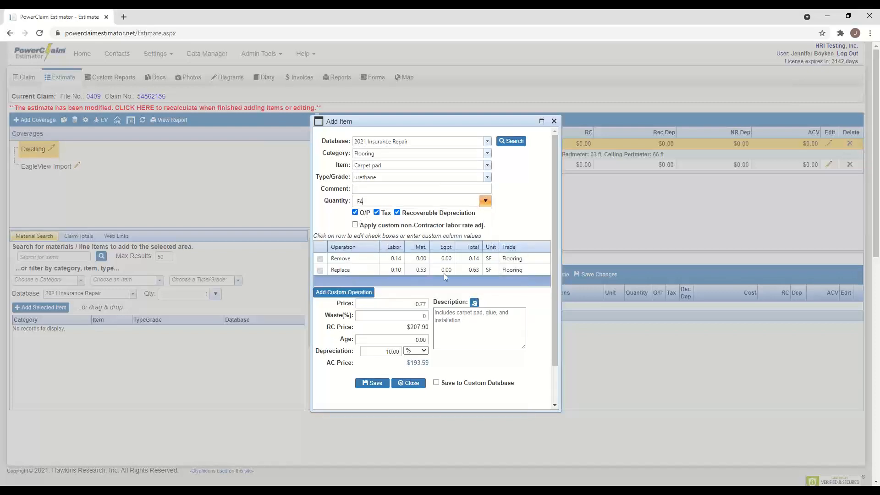
click(375, 384)
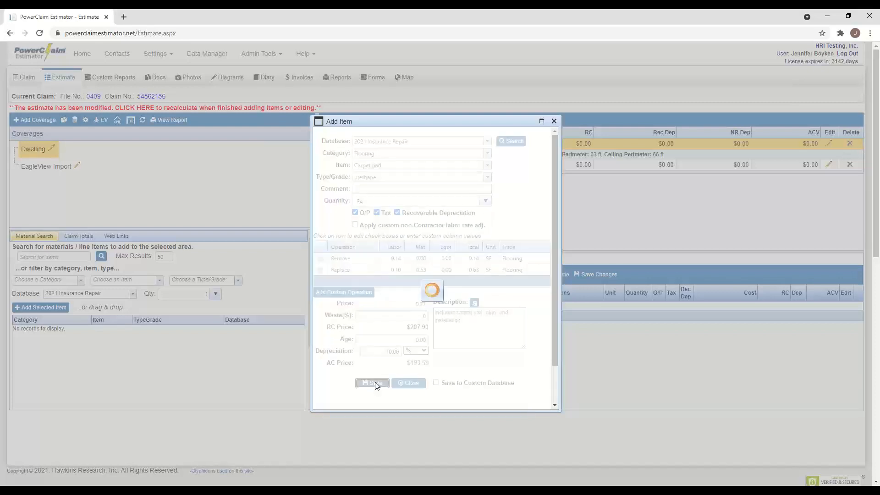
scroll(543, 338, down, 1)
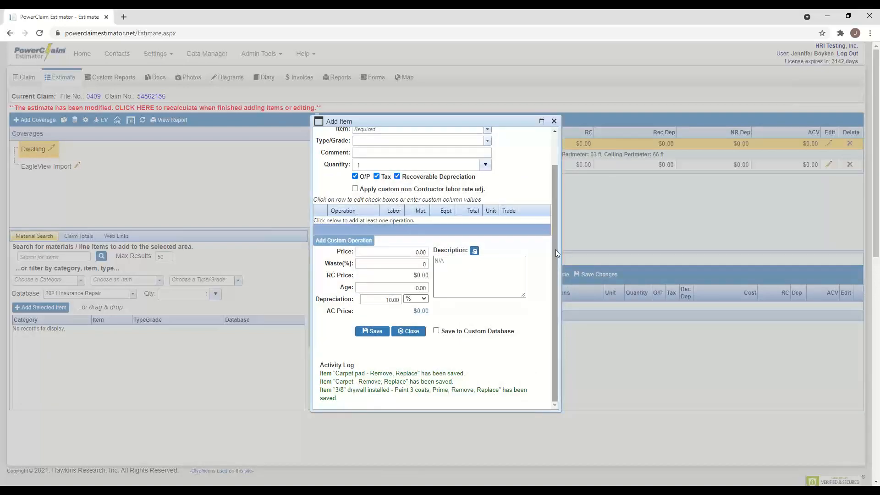
drag(555, 249, 552, 155)
- Close the Add Item window and recalculate so Bedroom 1 totals $4,276.15 RC and $4,035.99 ACV
click(555, 122)
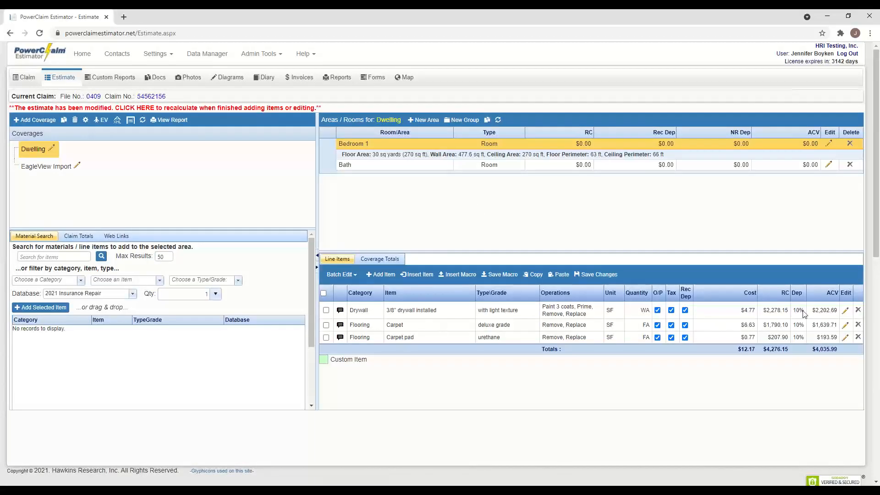
click(141, 109)
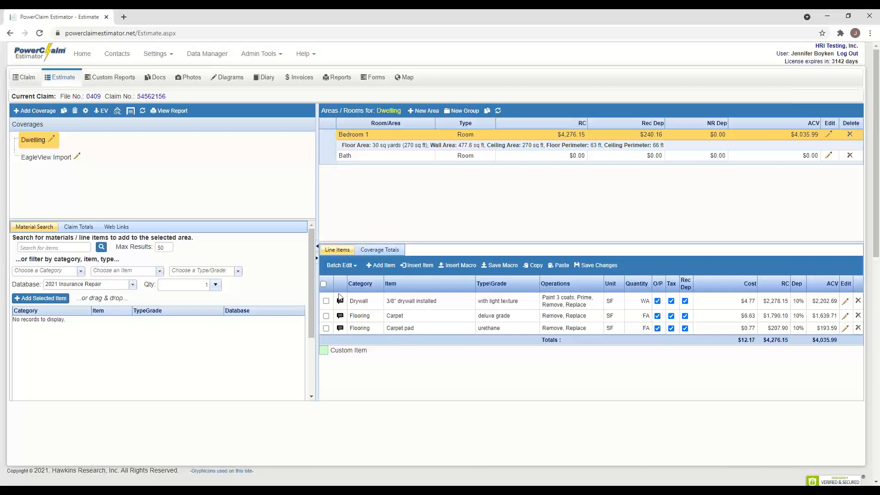
- Select all three Bedroom 1 line items and save them as a macro named flooring2
click(324, 284)
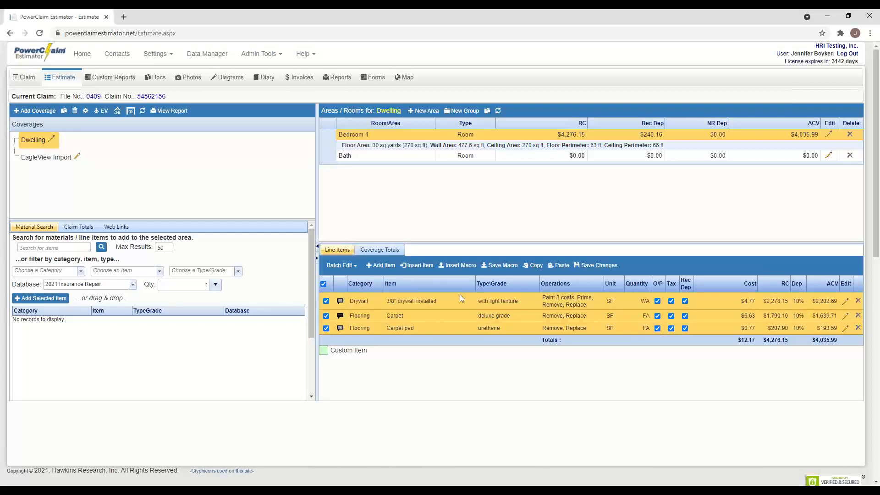
click(498, 271)
click(394, 250)
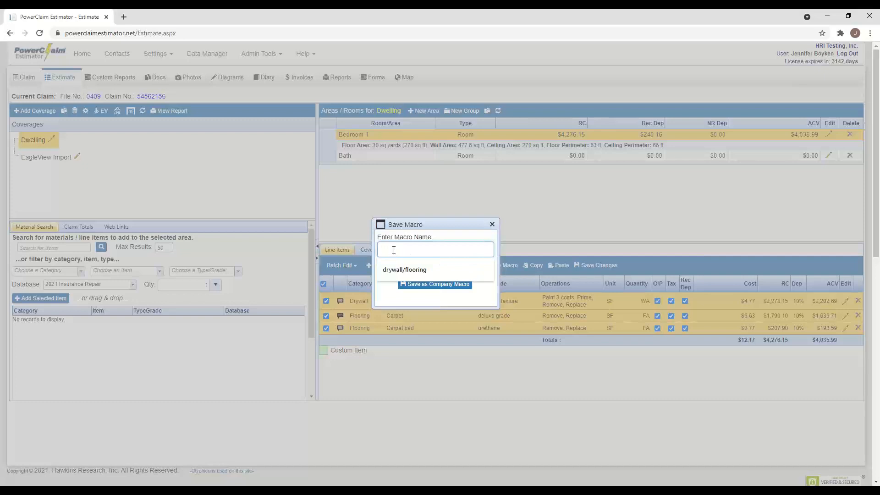
text(f)
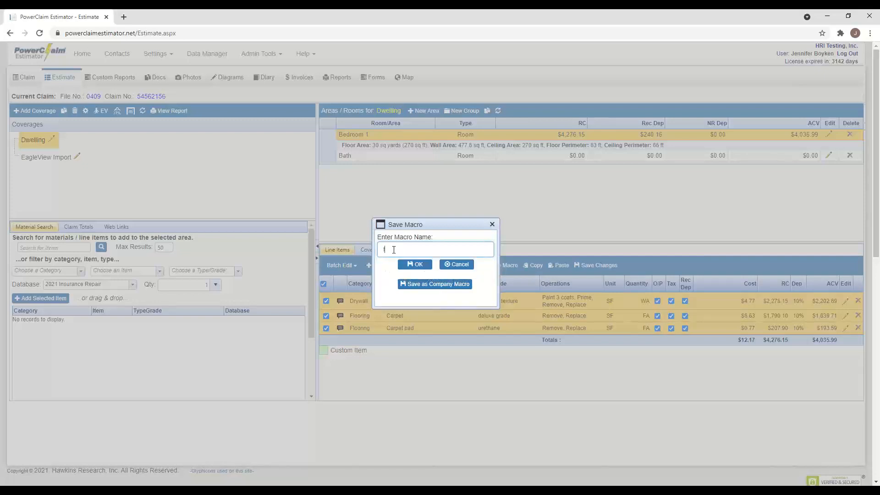
text(looring2)
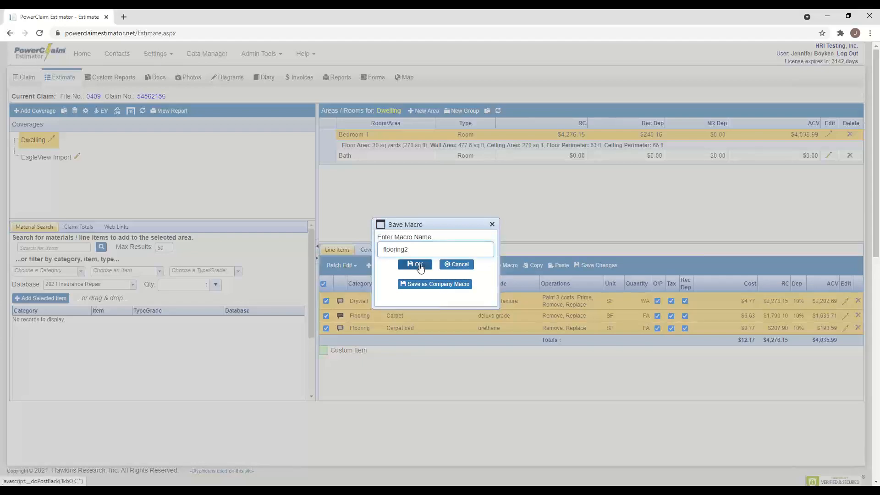
click(420, 265)
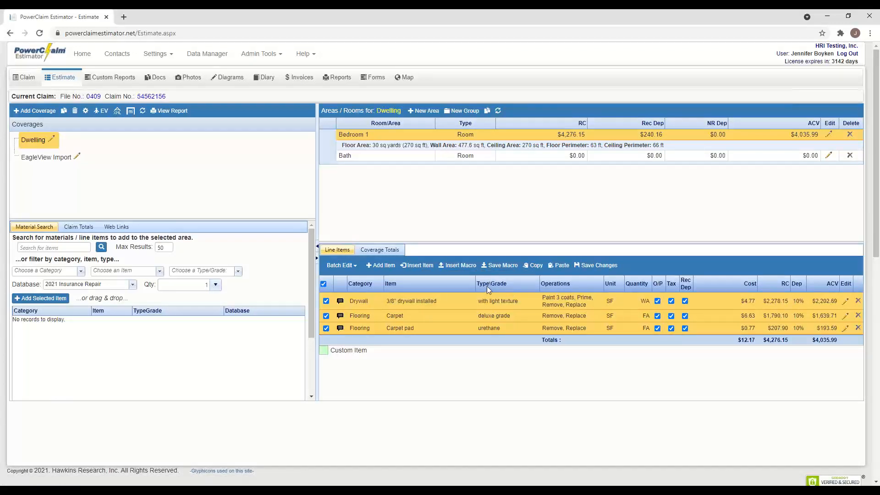
- Insert the drywall/flooring macro into the Bath room and recalculate the estimate
click(421, 155)
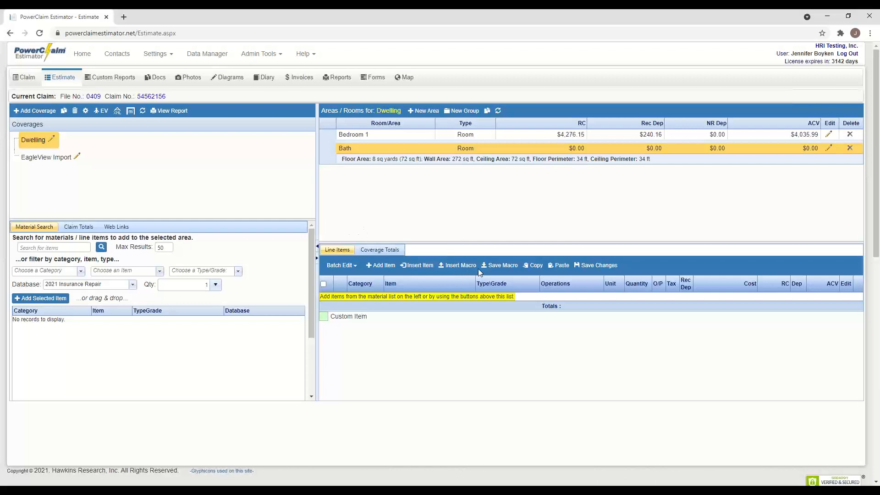
click(466, 265)
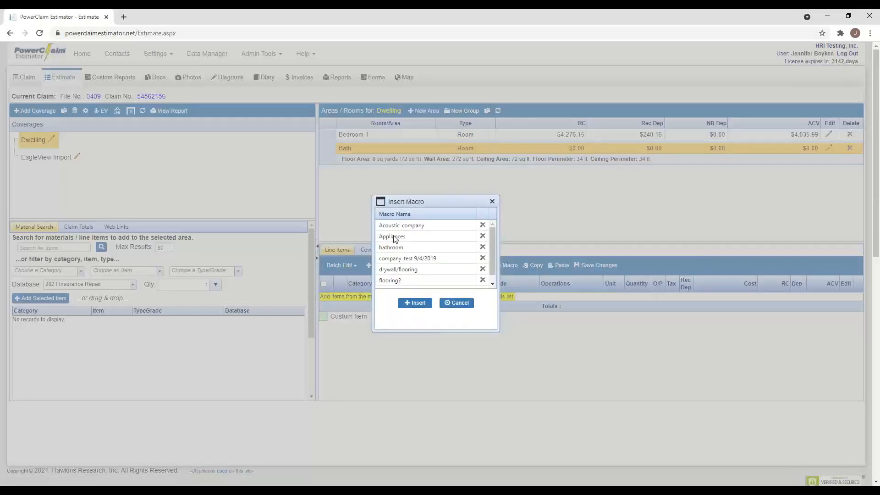
drag(494, 242, 502, 225)
click(413, 271)
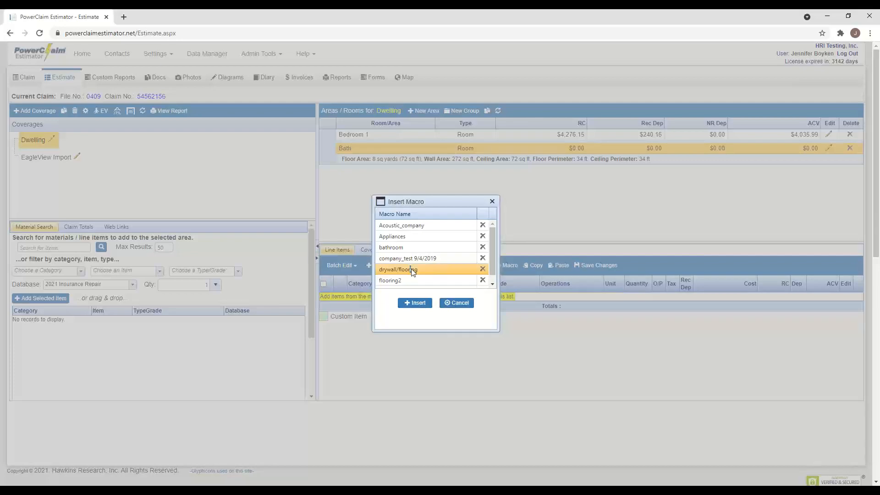
click(417, 303)
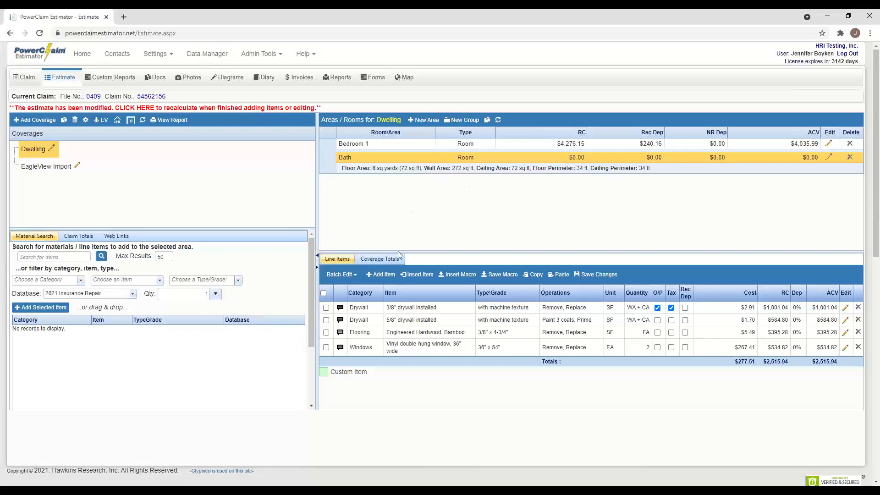
click(153, 110)
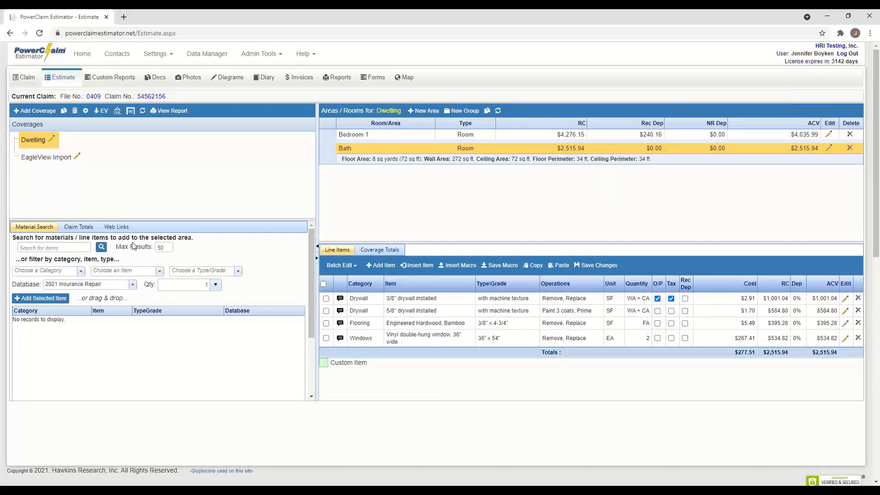
- Show Claim Totals: $24,721.67 total loss, $24,221.67 total claim, $23,981.51 ACV claim
click(77, 228)
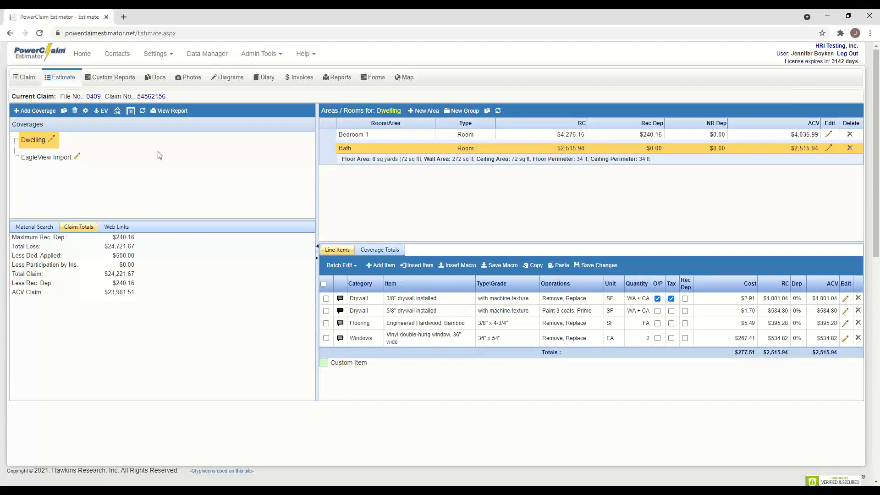
- Preview the 7-page EagleView report in the claim's documents and begin adding a new document
click(159, 78)
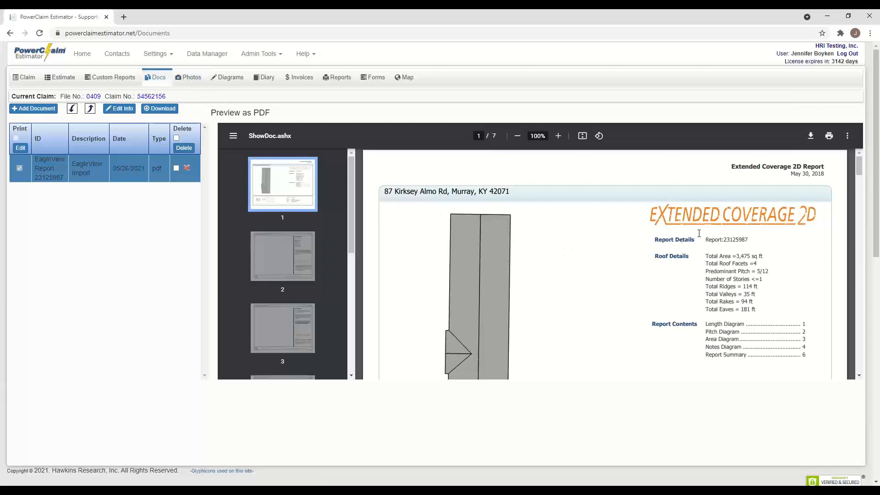
mouse_move(859, 170)
mouse_down()
mouse_move(859, 375)
mouse_move(860, 161)
mouse_up()
click(45, 110)
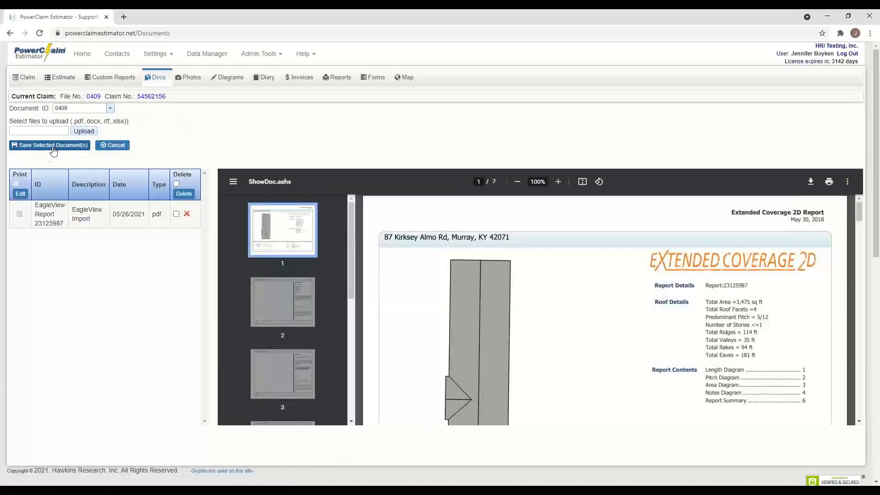
- Pick caregiver.pdf from the Downloads folder as the document to upload
click(92, 133)
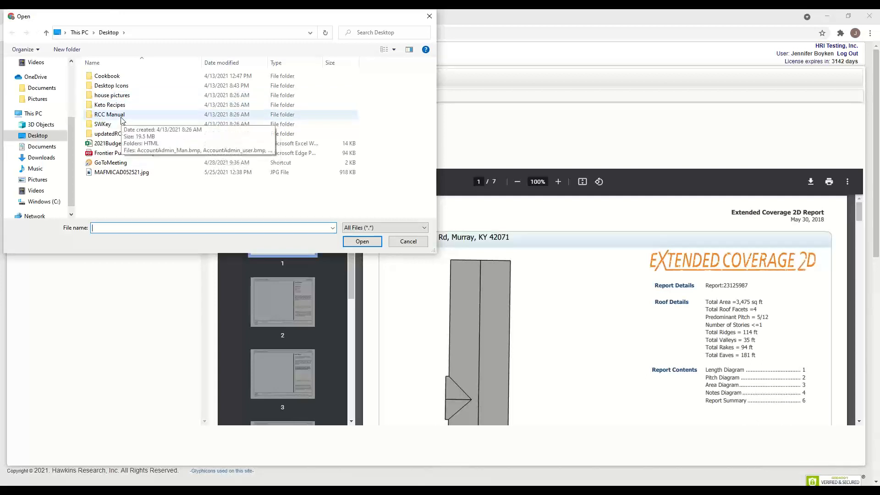
click(43, 90)
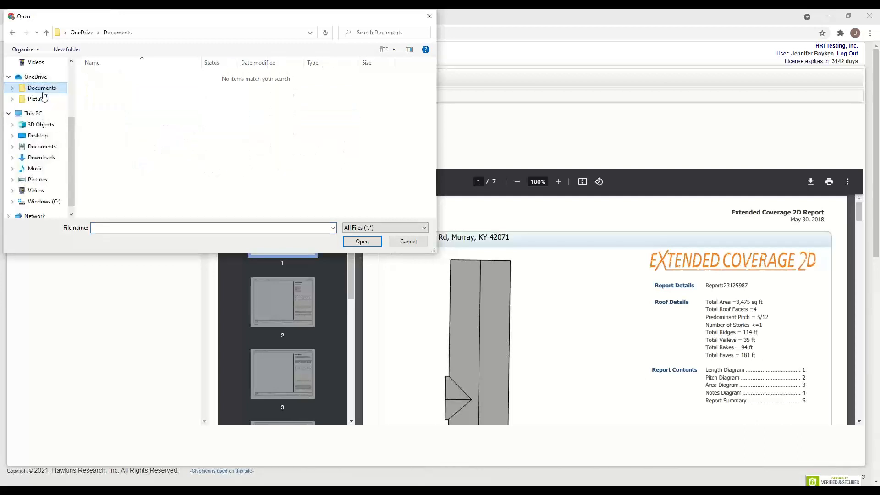
click(43, 158)
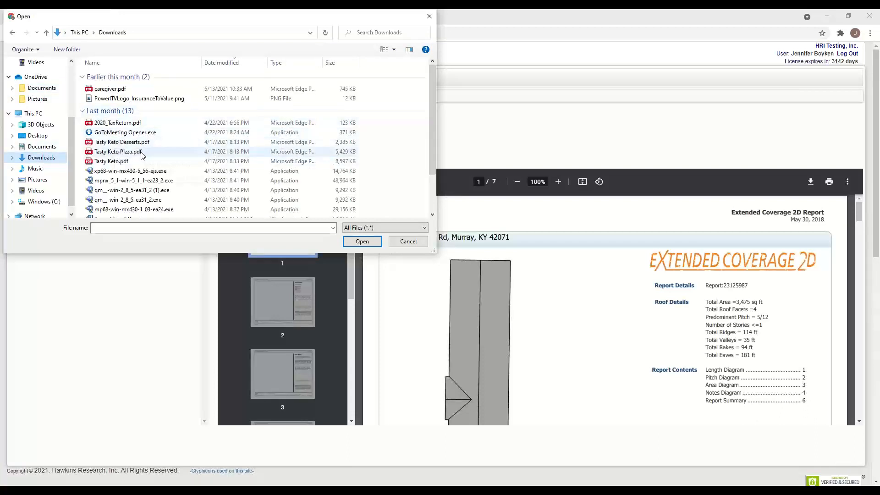
click(131, 90)
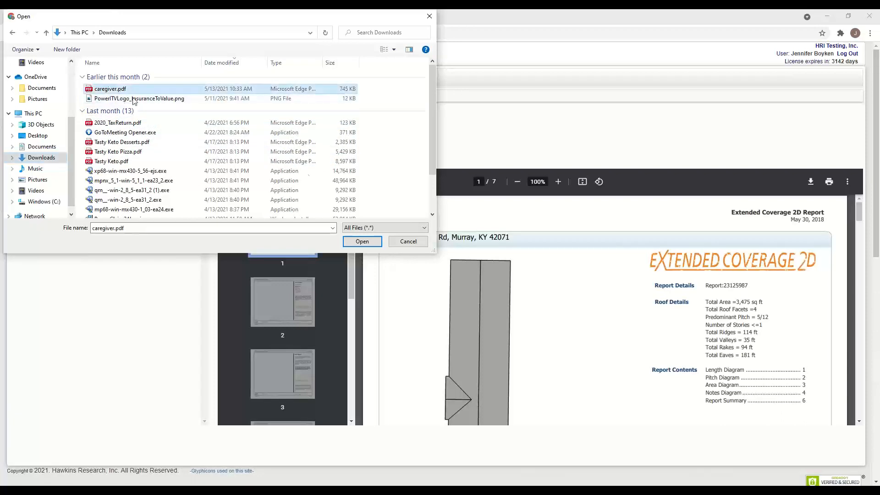
click(364, 242)
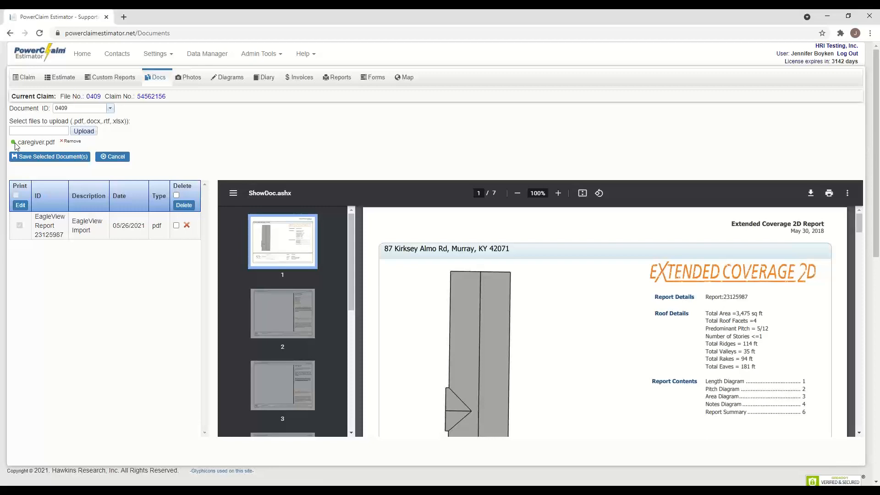
- Save the queued PDF to the claim as document 0409-1
click(47, 157)
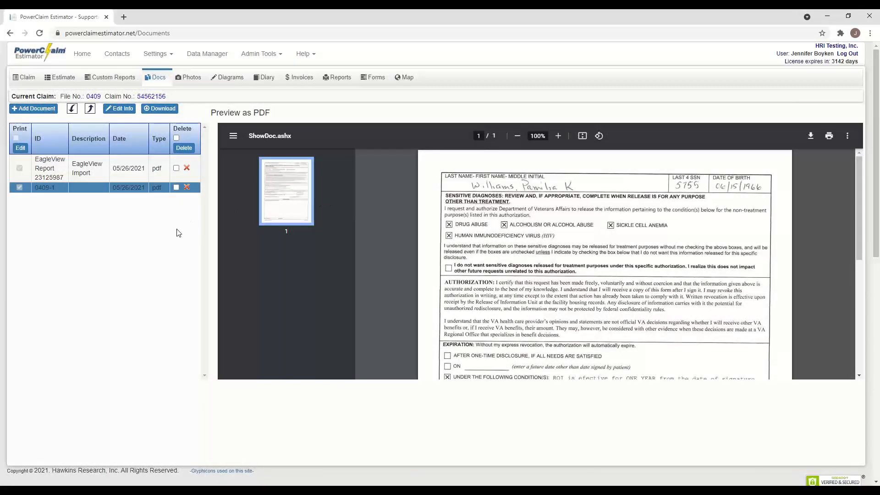
scroll(178, 232, down, 1)
scroll(178, 232, up, 1)
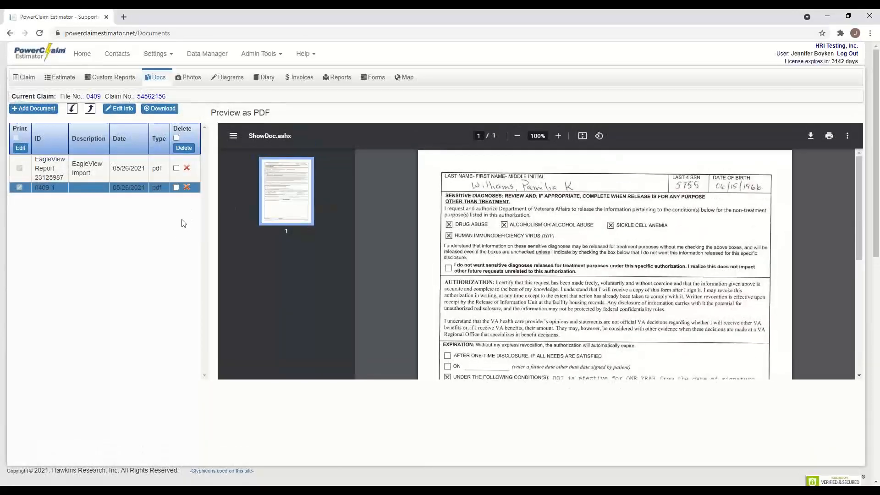
- Open document 0409-1's details for editing, then move to the claim's Photos page
click(134, 188)
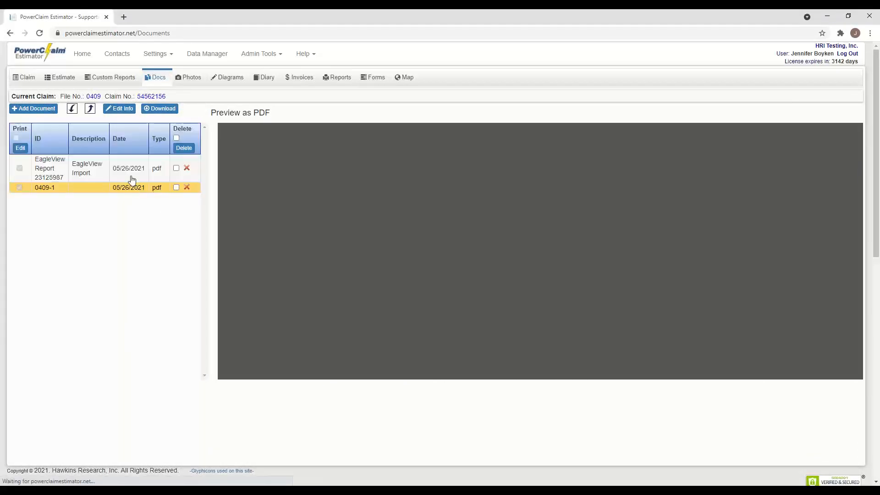
click(120, 108)
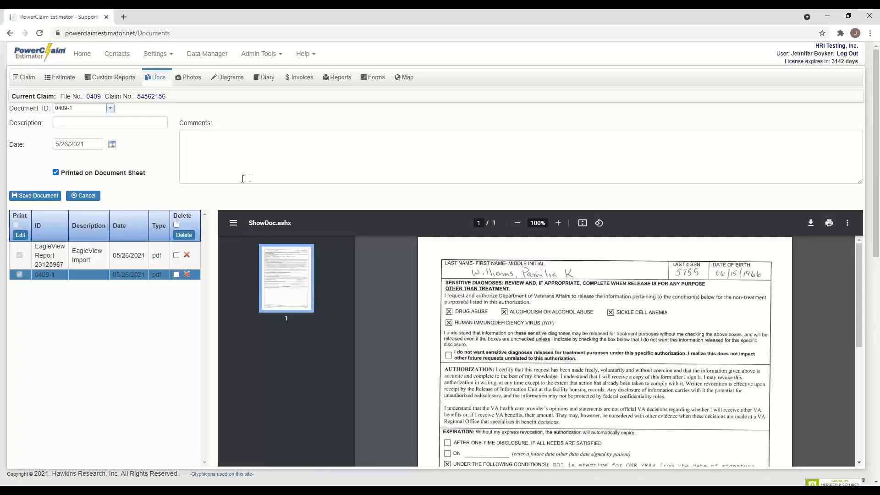
scroll(188, 180, down, 2)
scroll(187, 182, up, 2)
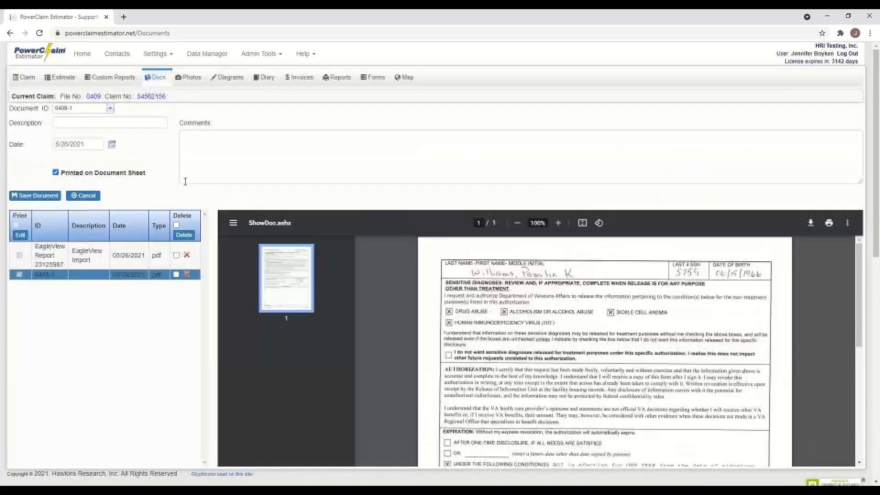
click(191, 78)
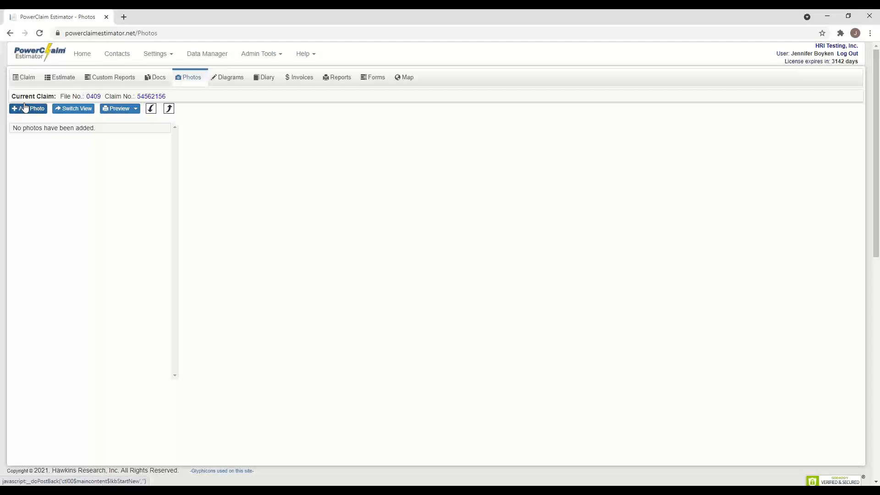
- Start adding photos and browse to the Desktop's house pictures folder
click(25, 112)
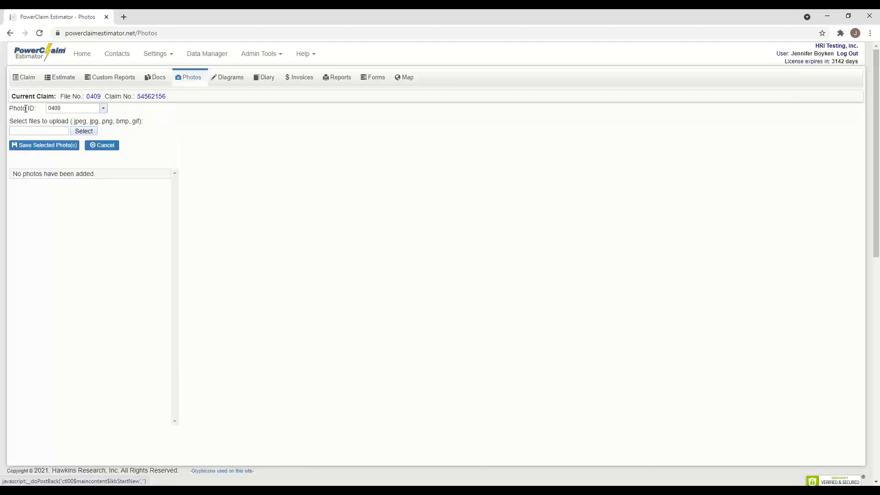
click(84, 132)
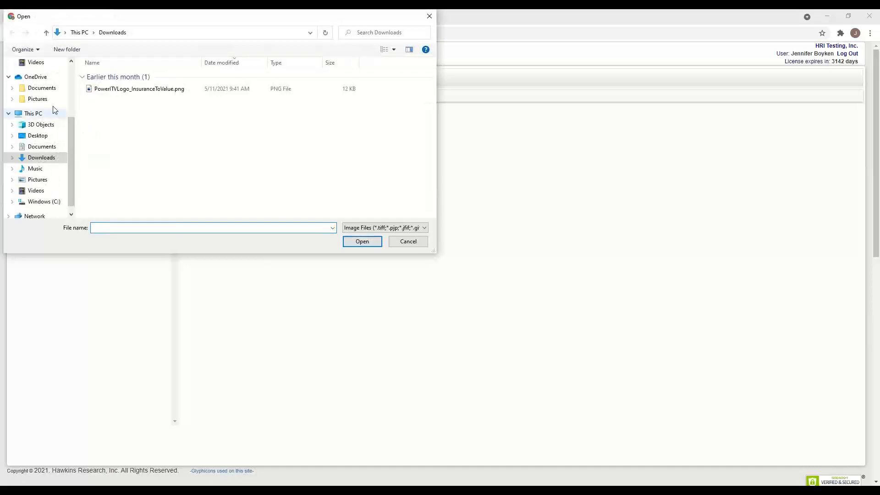
click(38, 99)
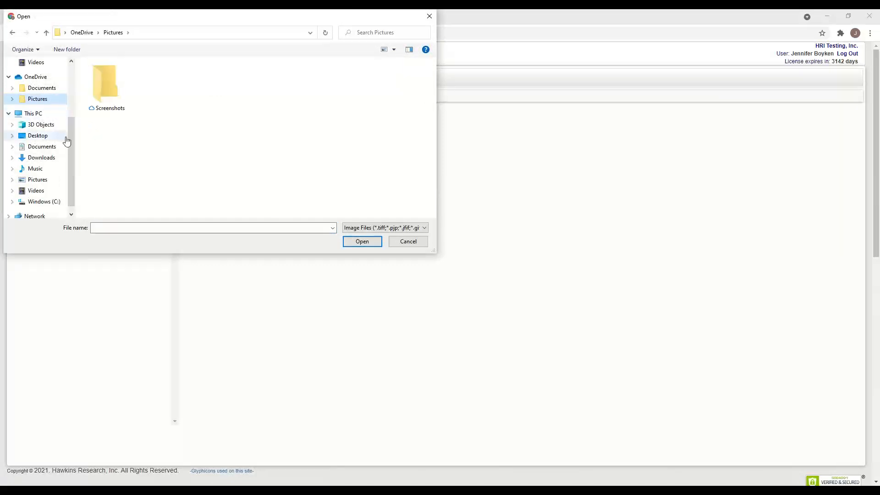
click(51, 137)
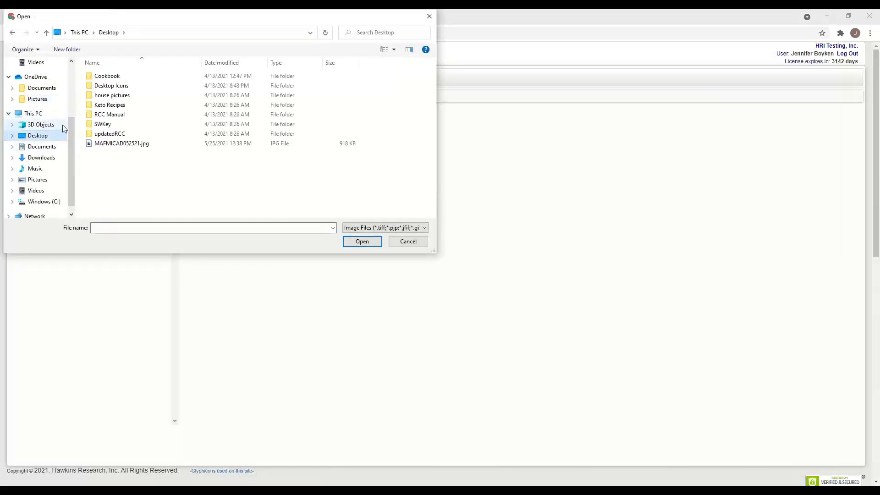
double_click(104, 95)
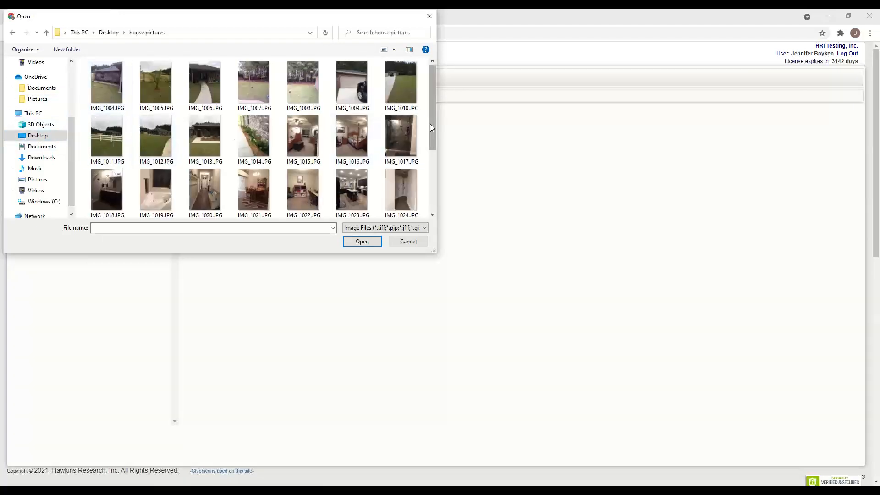
drag(434, 119, 431, 136)
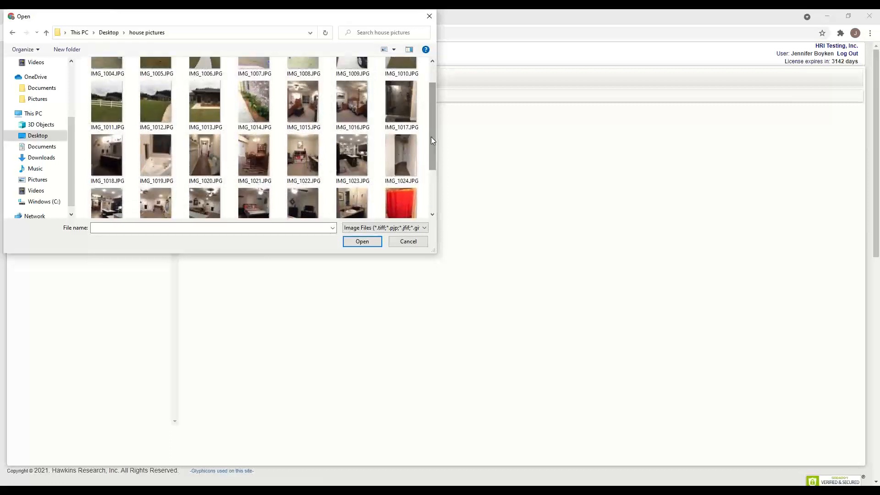
- Select IMG_1013.JPG plus IMG_1019 through IMG_1024.JPG and confirm them for upload
click(213, 117)
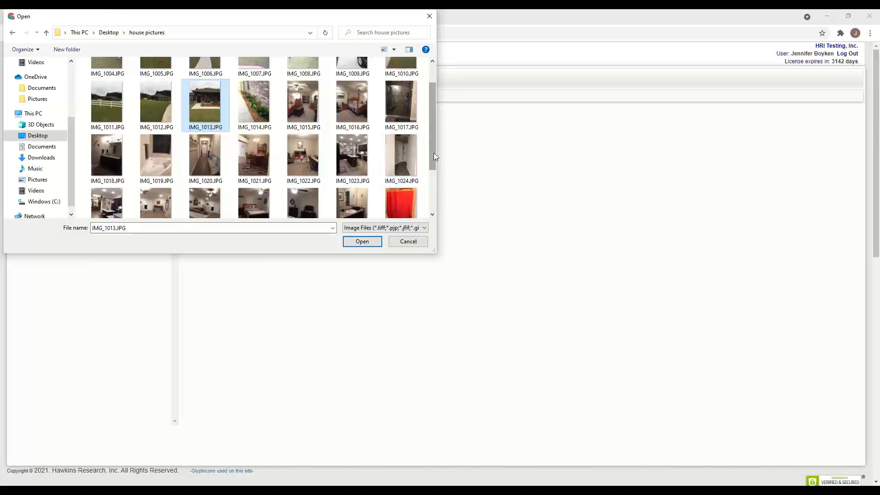
scroll(434, 155, down, 3)
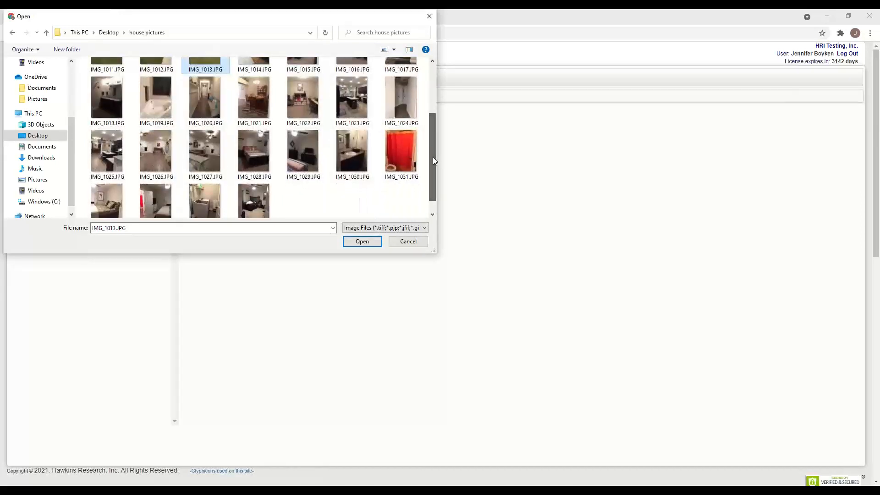
shift+click(314, 153)
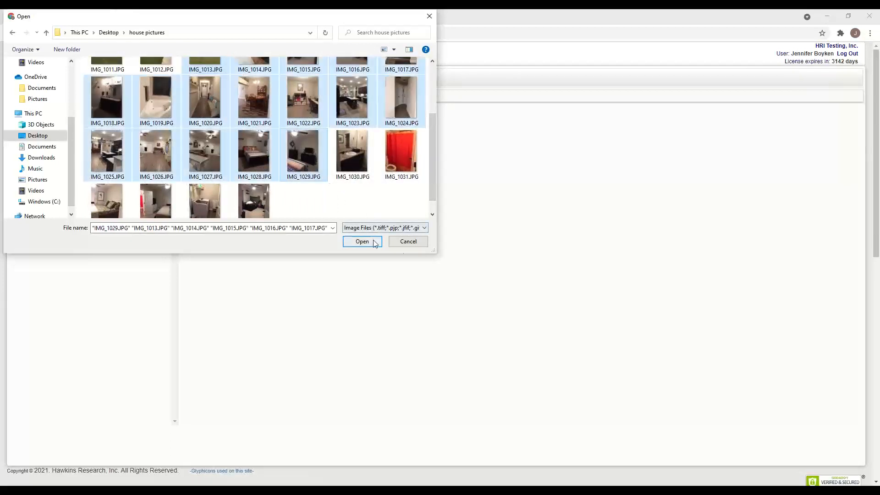
click(385, 197)
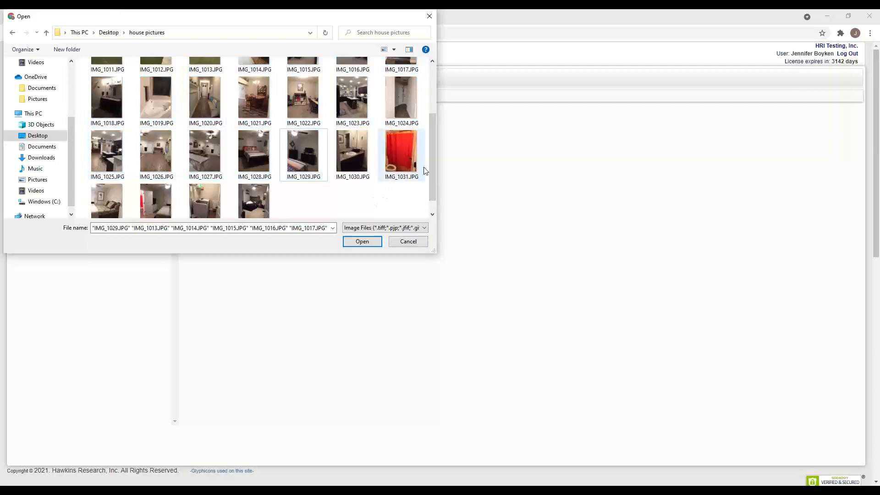
drag(431, 165, 430, 125)
click(208, 132)
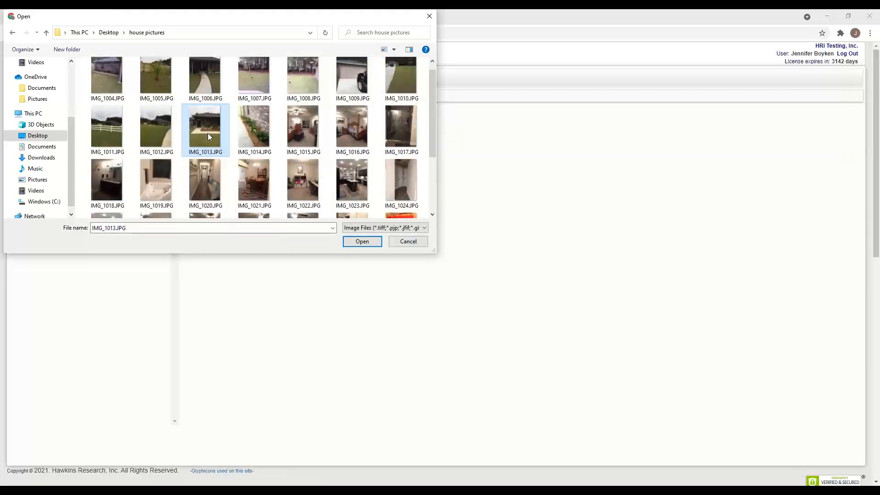
ctrl+click(208, 181)
ctrl+click(146, 192)
ctrl+click(246, 191)
ctrl+click(302, 188)
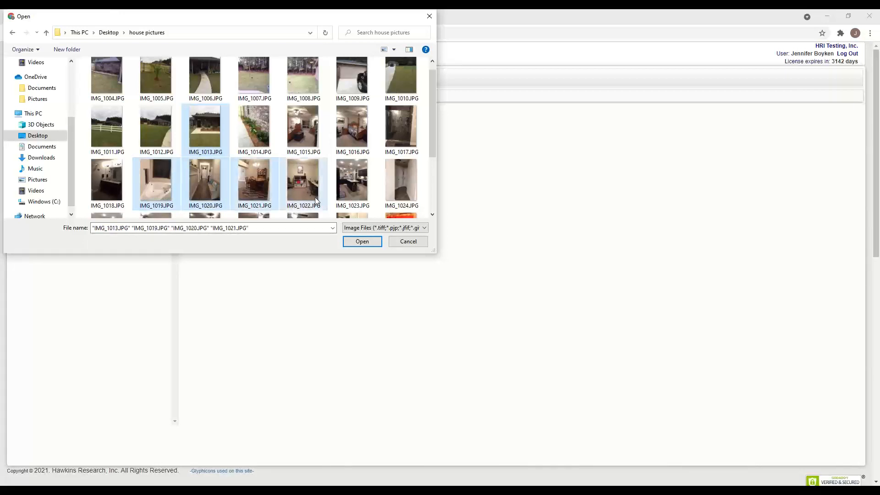
ctrl+click(352, 188)
ctrl+click(405, 191)
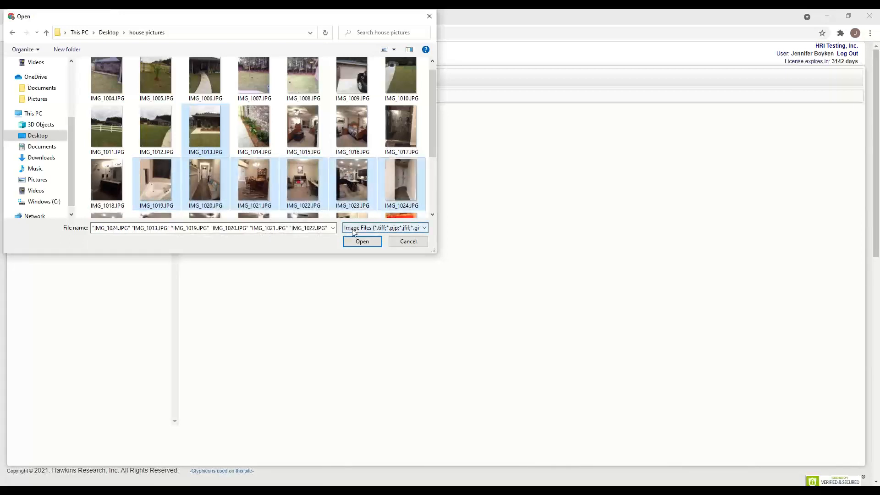
click(367, 245)
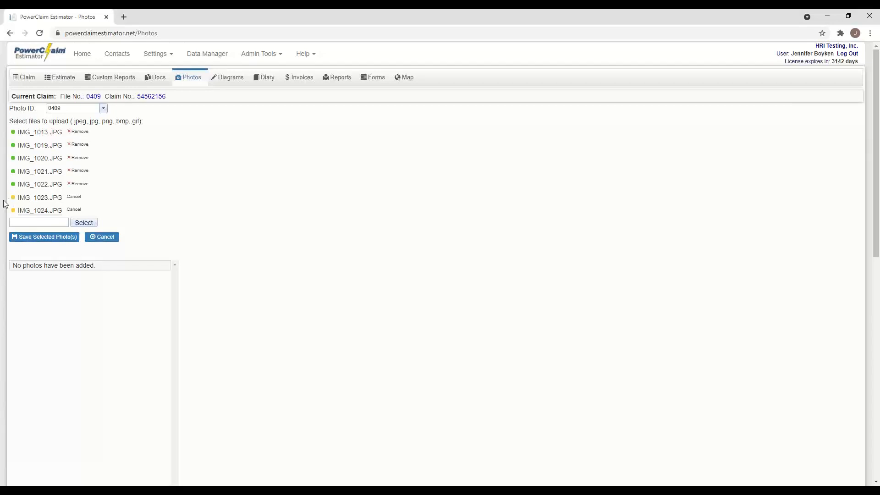
- Save the seven photos as 0409-1 through 0409-7 and select photo 0409-1
click(60, 238)
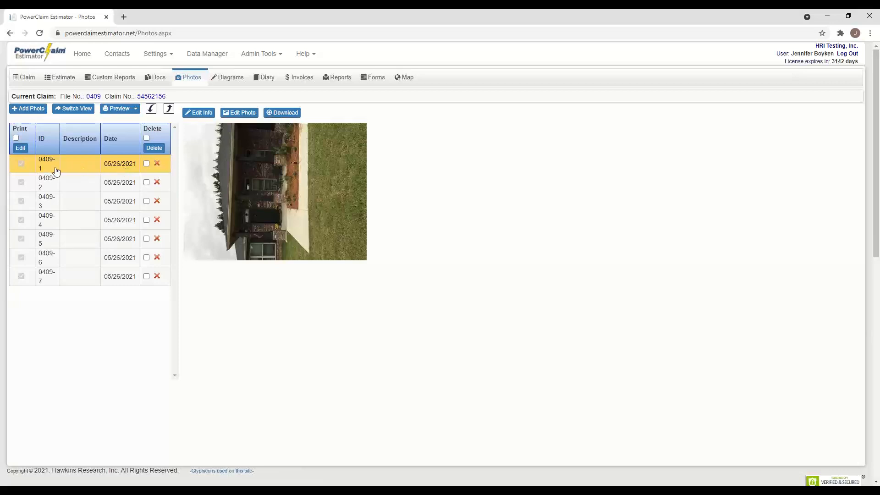
click(159, 169)
- Describe photo 0409-1 as 'front of house' with a comment, then open it in Edit Photo
click(206, 115)
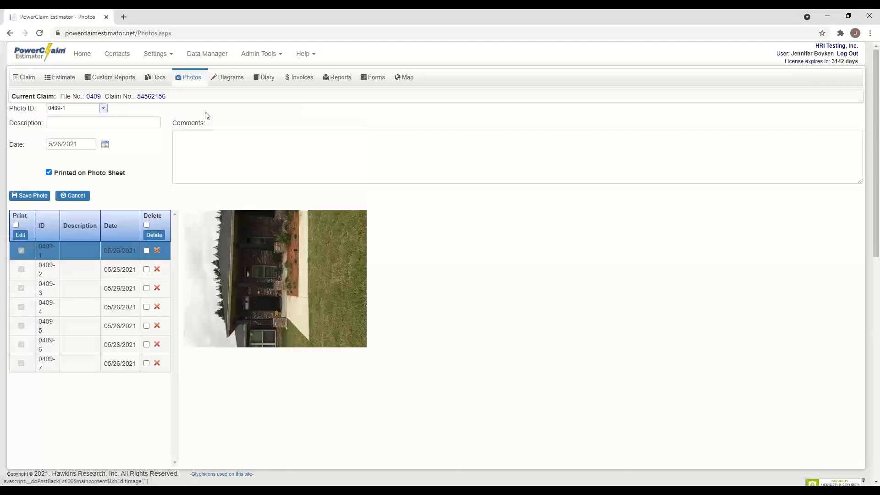
click(61, 123)
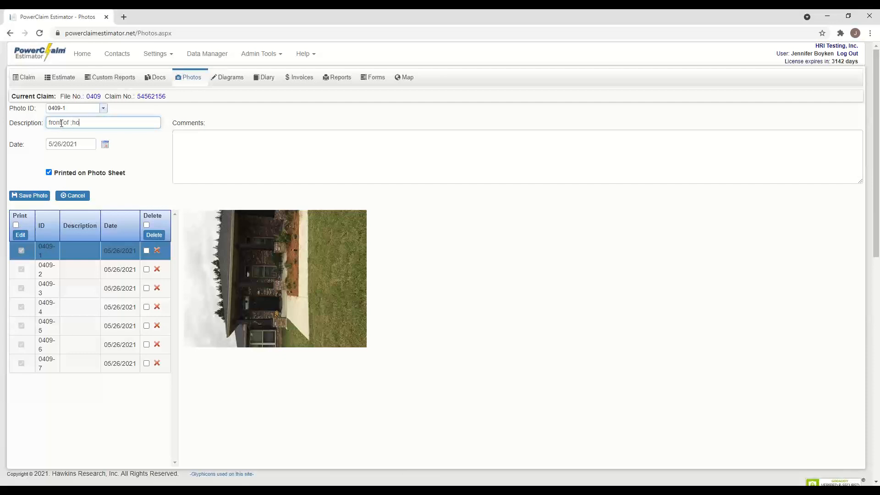
click(226, 140)
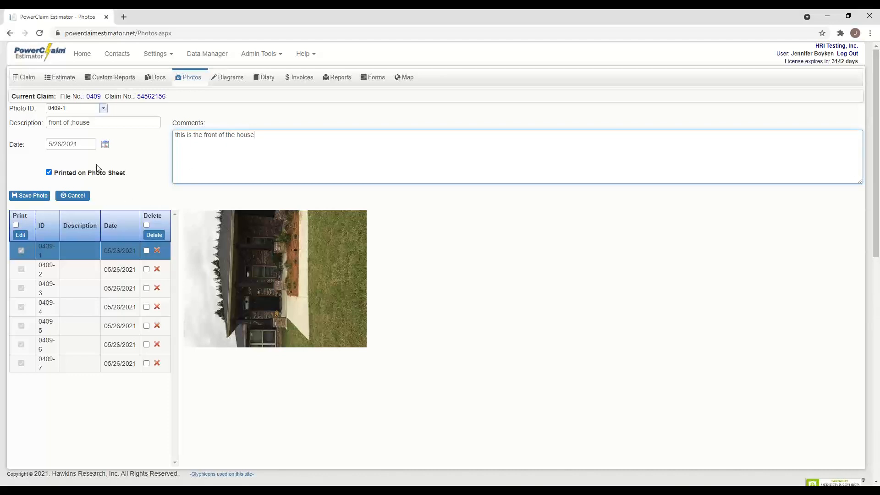
click(32, 195)
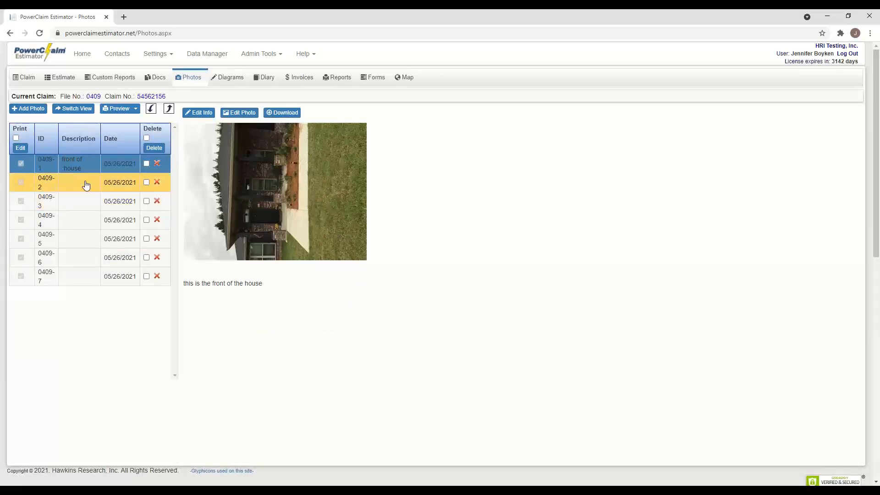
click(66, 169)
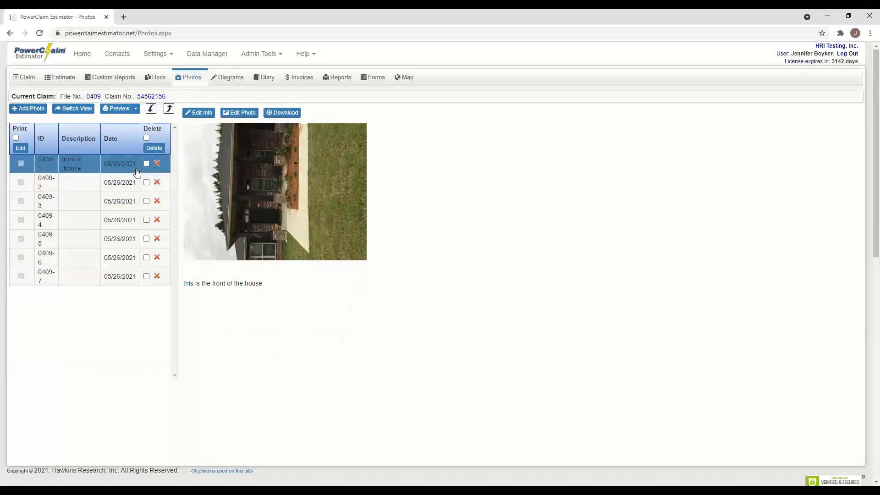
click(245, 116)
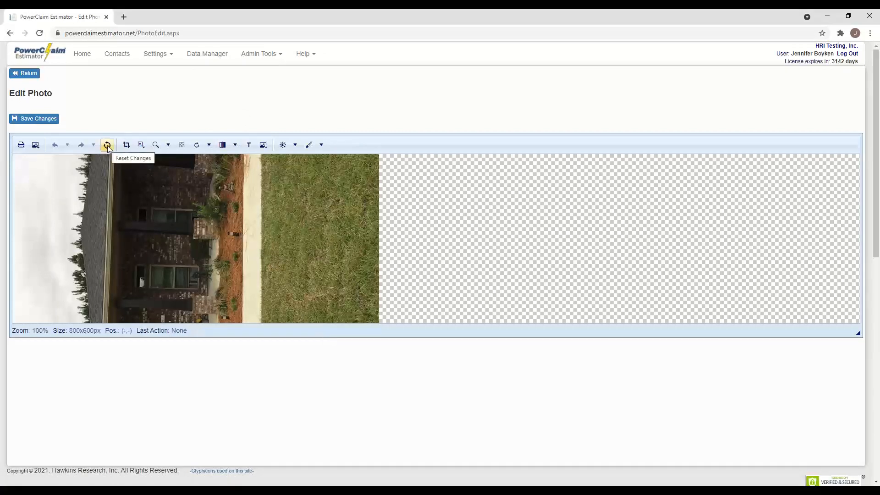
- Rotate front-of-house photo 0409-1 right by 90° so the house stands upright, without cropping
click(129, 148)
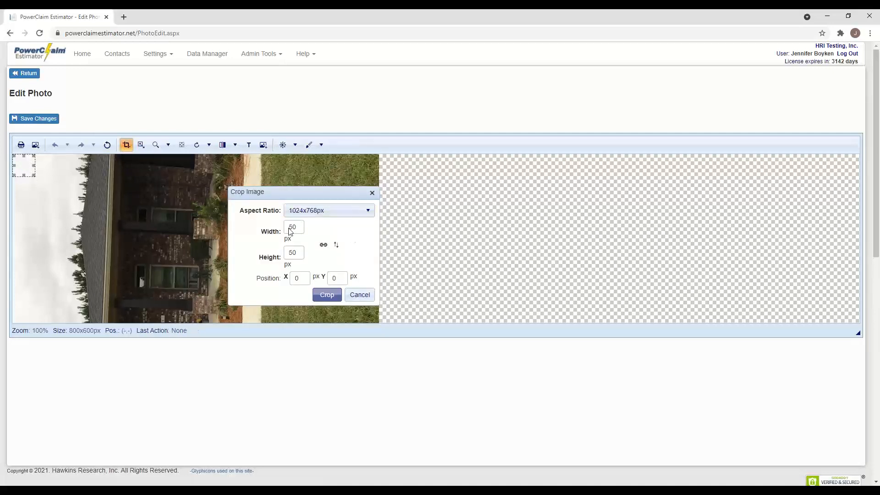
click(367, 298)
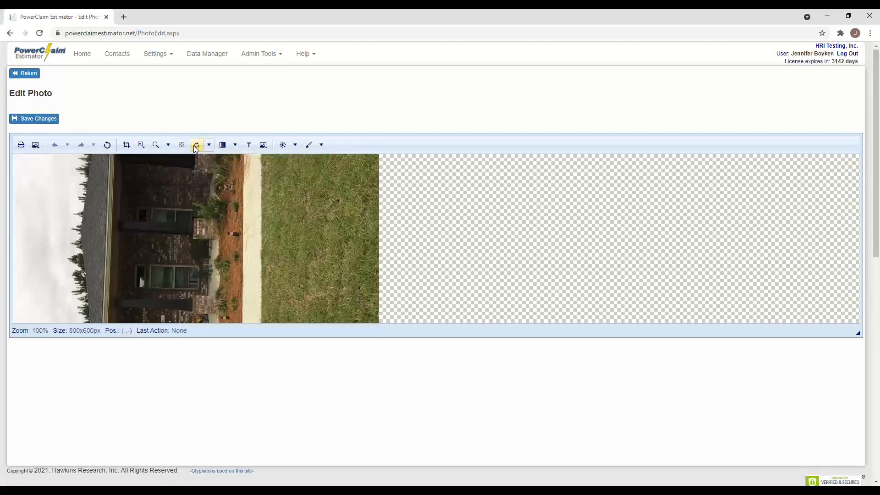
click(209, 147)
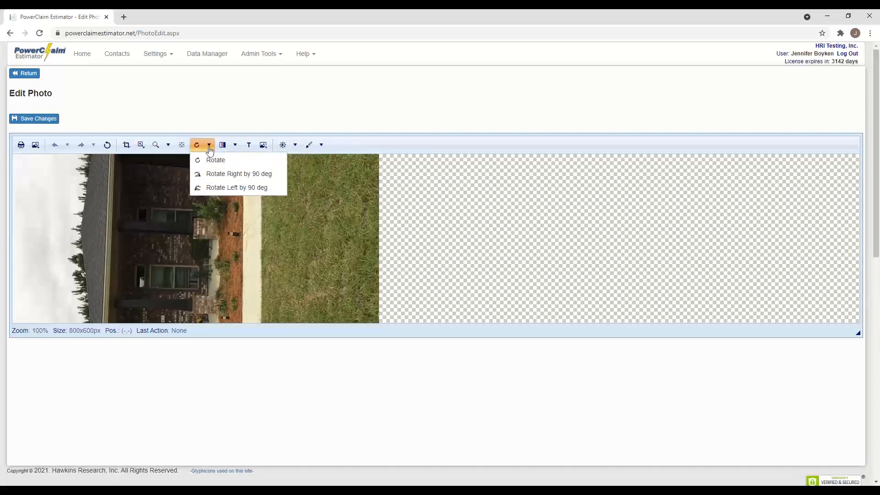
click(226, 177)
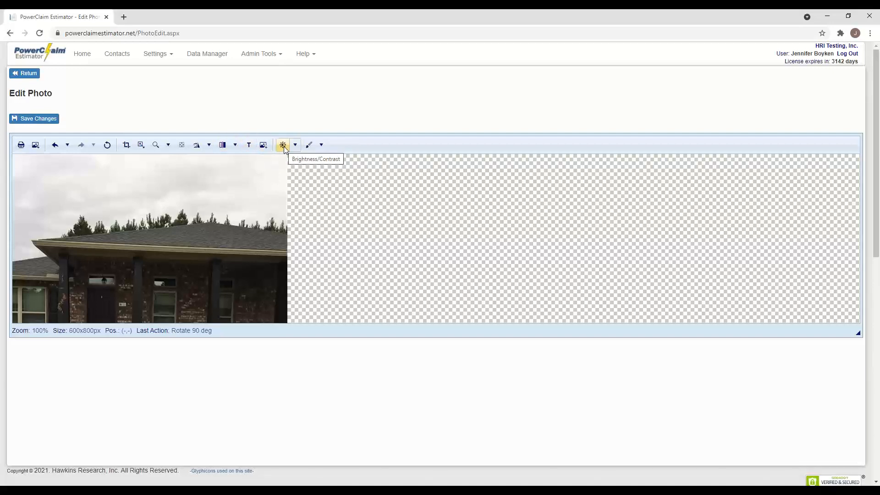
- Switch the drawing tool to Pencil with red colour and line size 7
click(321, 145)
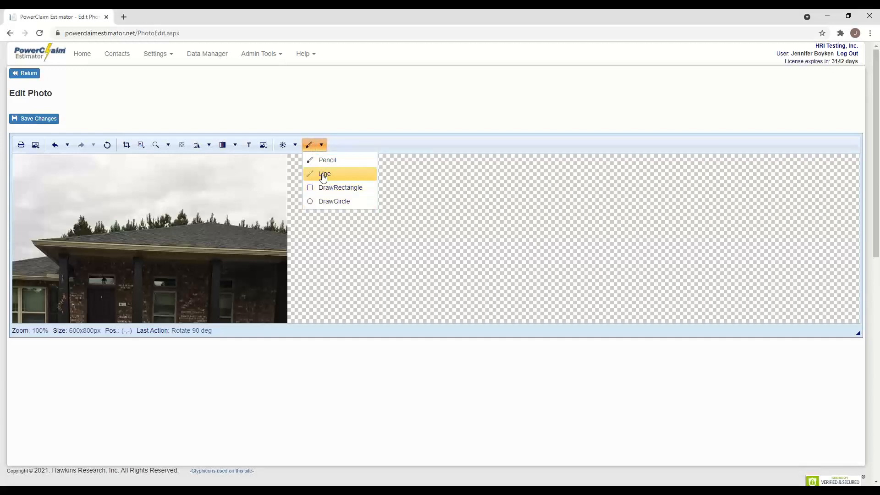
click(326, 161)
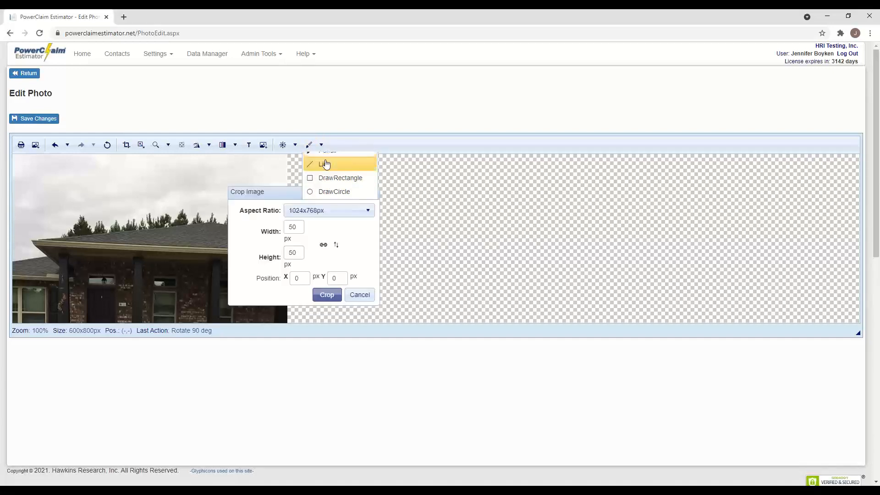
click(293, 211)
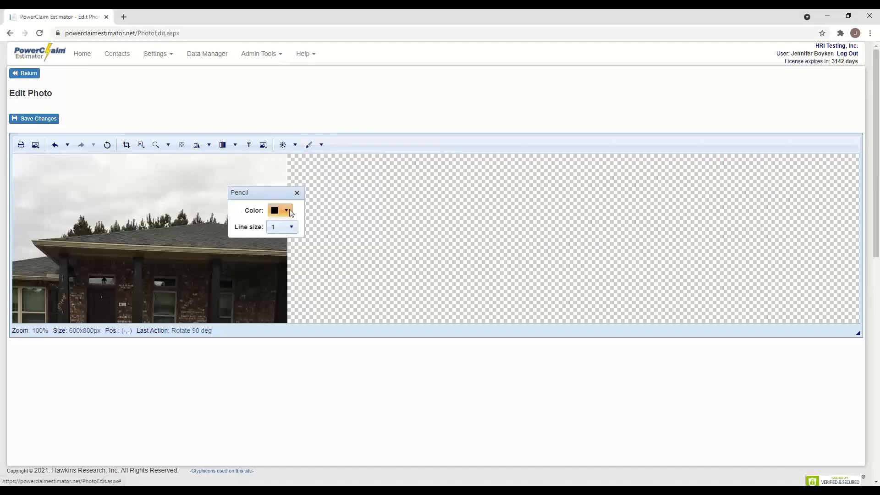
click(305, 257)
click(289, 227)
click(285, 266)
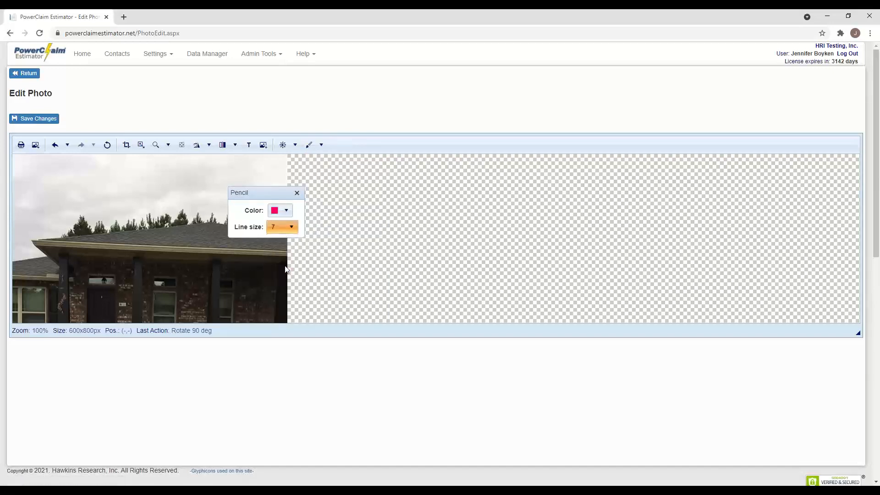
- Circle the roof and porch, save the marked-up photo, and return to the photo list
mouse_move(186, 223)
mouse_down()
mouse_move(114, 238)
mouse_move(170, 283)
mouse_move(191, 233)
mouse_move(157, 213)
mouse_up()
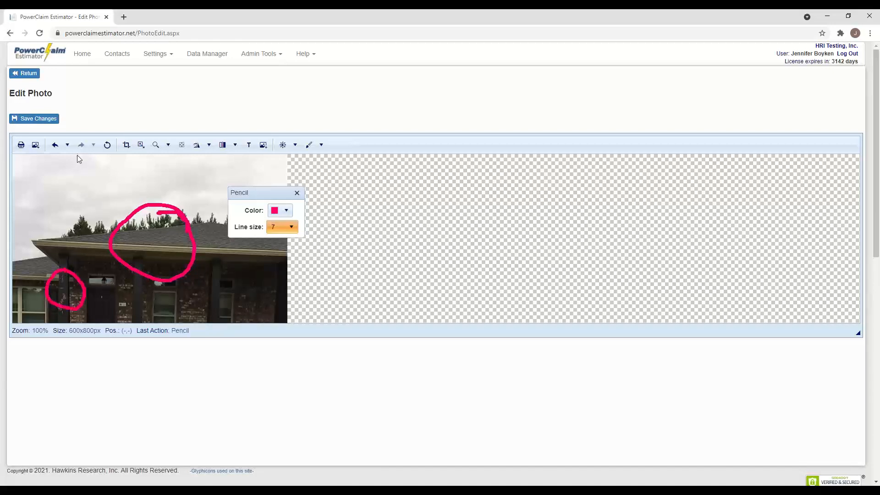
click(49, 119)
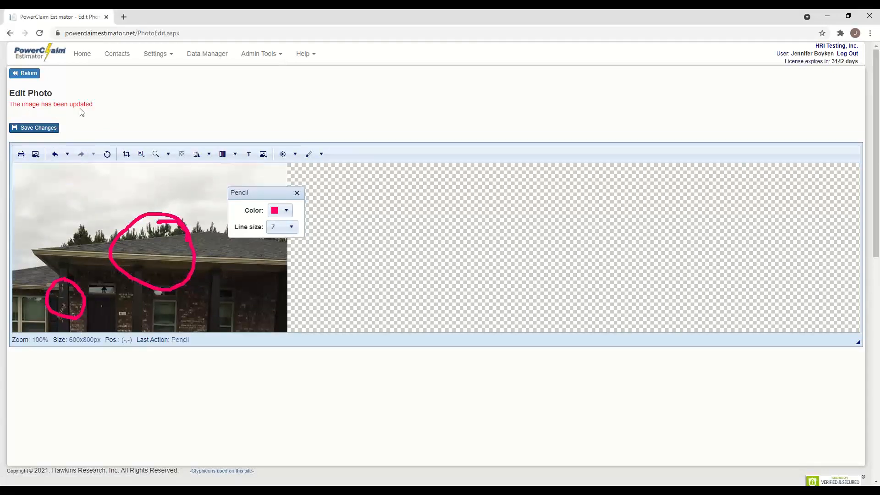
click(26, 74)
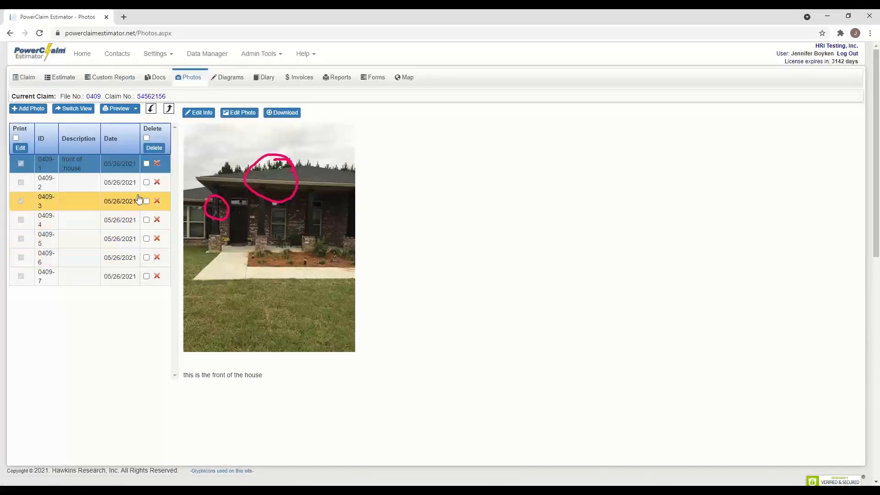
- Preview photos 0409-2 (bathtub), 0409-3 and 0409-4 (dining room), then bring up the Forms menu
click(91, 188)
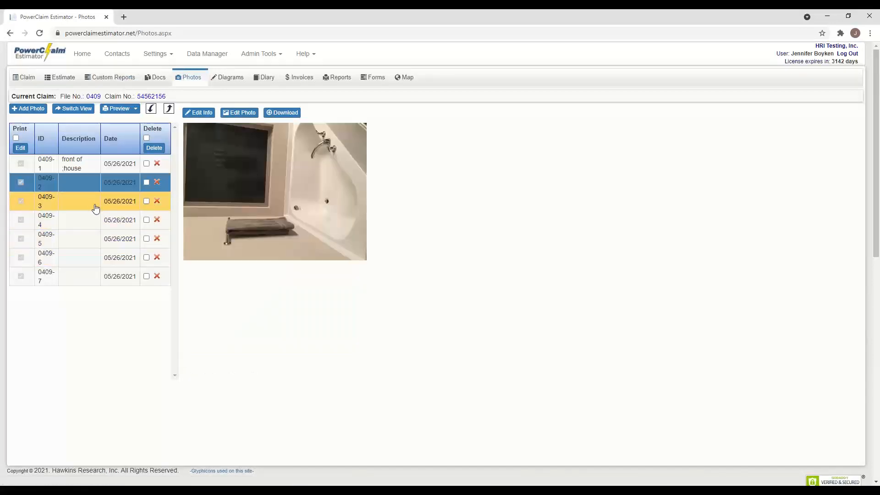
click(97, 207)
click(99, 225)
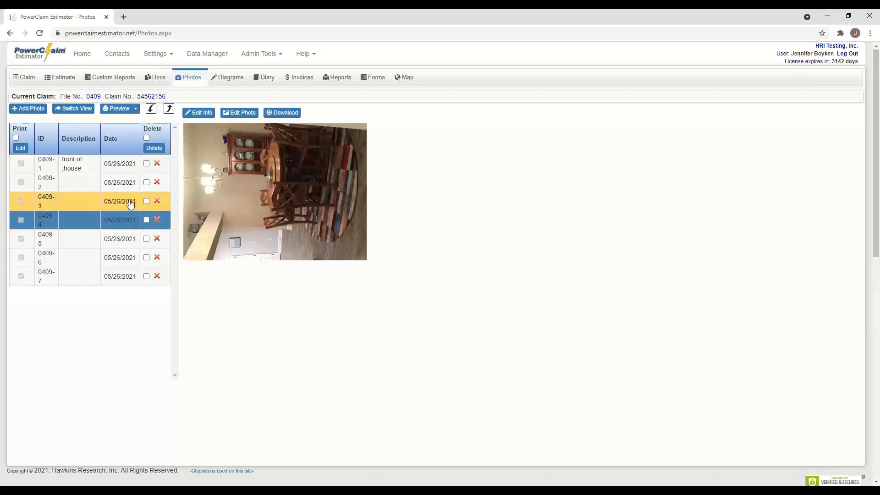
scroll(127, 198, down, 1)
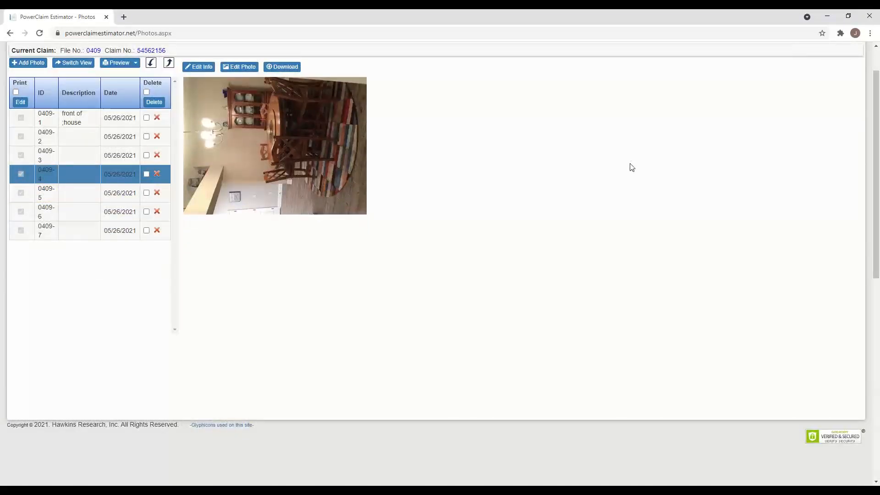
scroll(876, 125, up, 1)
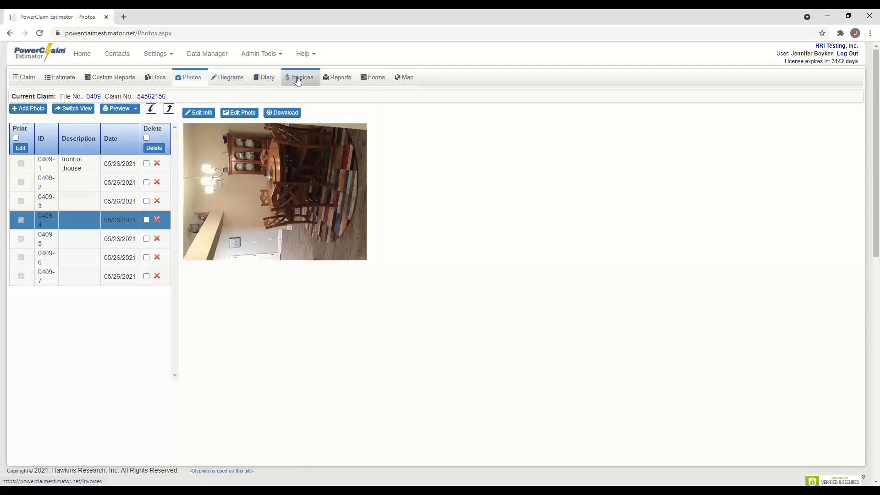
mouse_move(374, 81)
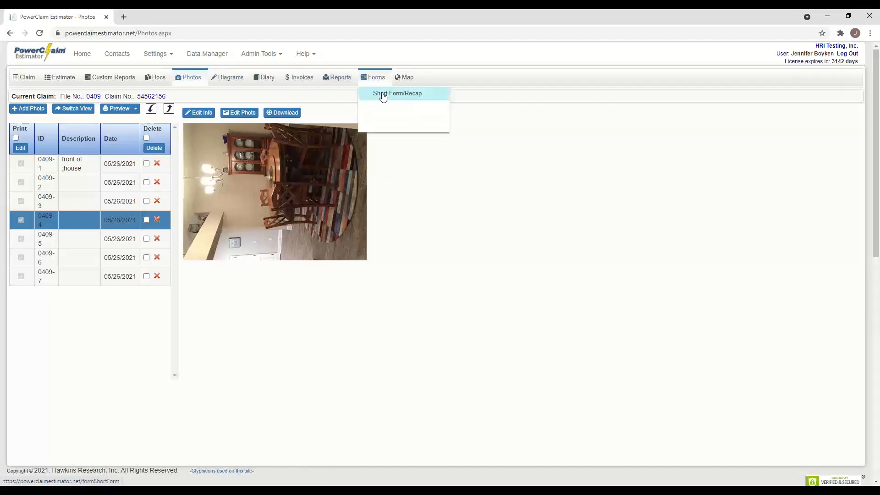
- Open the Short Form/Recap and set Structure Type to Dwelling and Occupancy to Residence (Primary)
click(383, 95)
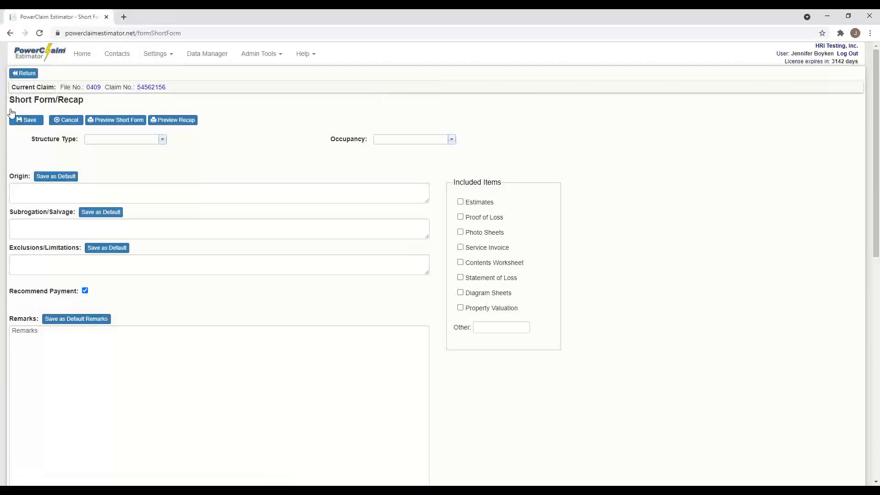
click(163, 142)
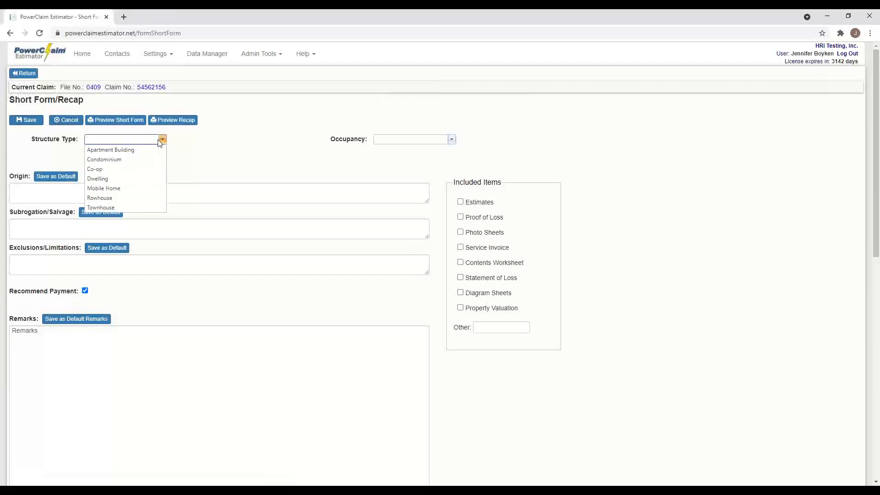
click(118, 178)
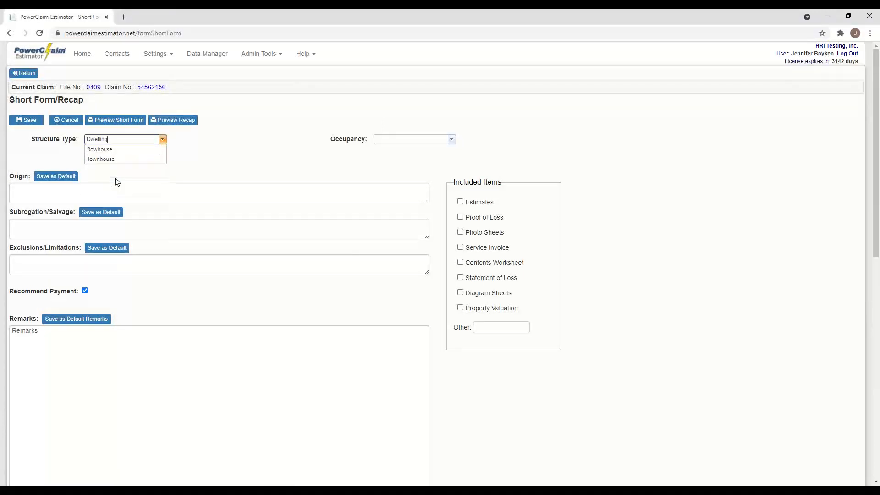
click(452, 141)
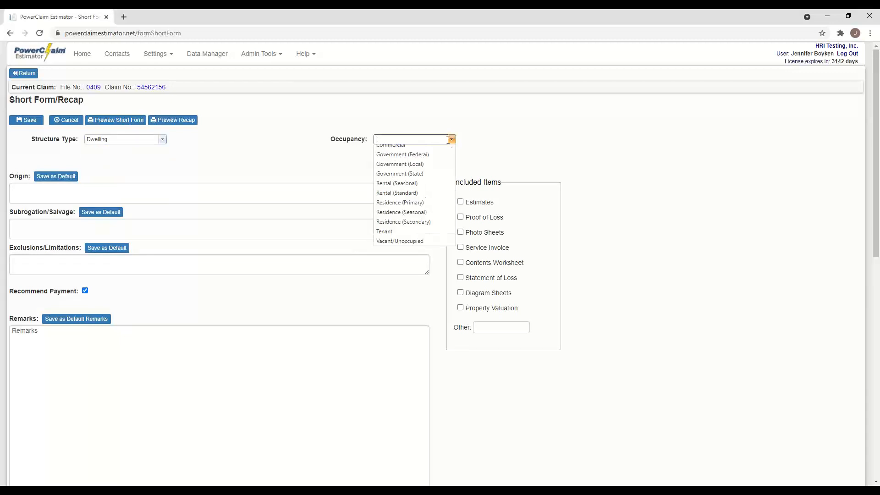
click(419, 208)
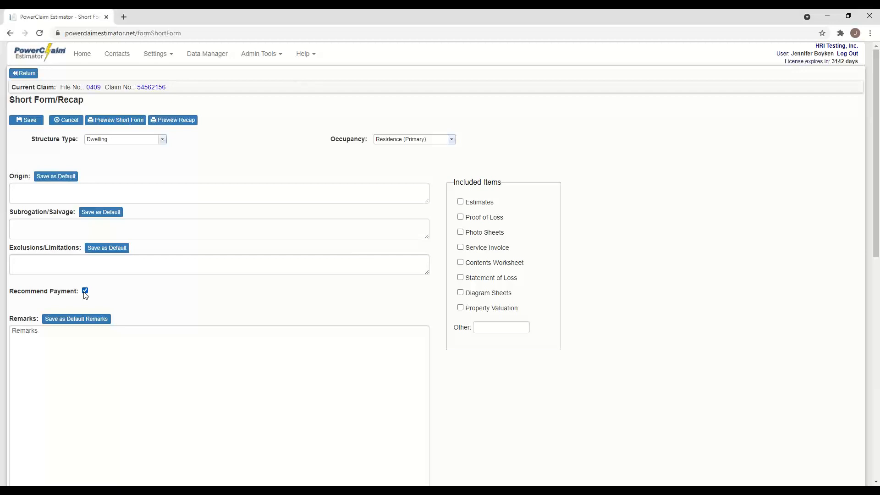
- Replace the 'Remarks' placeholder with 'This is where you would put your narrati'
click(57, 339)
drag(48, 338, 2, 340)
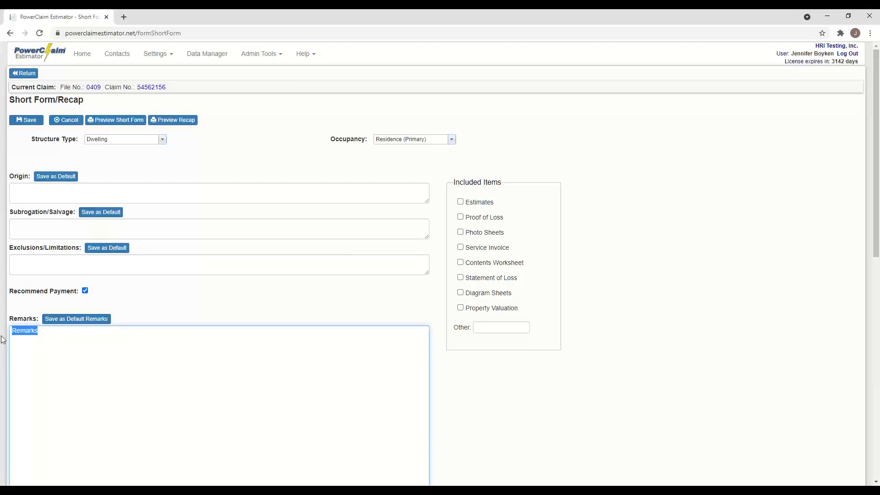
text(This is where you wou)
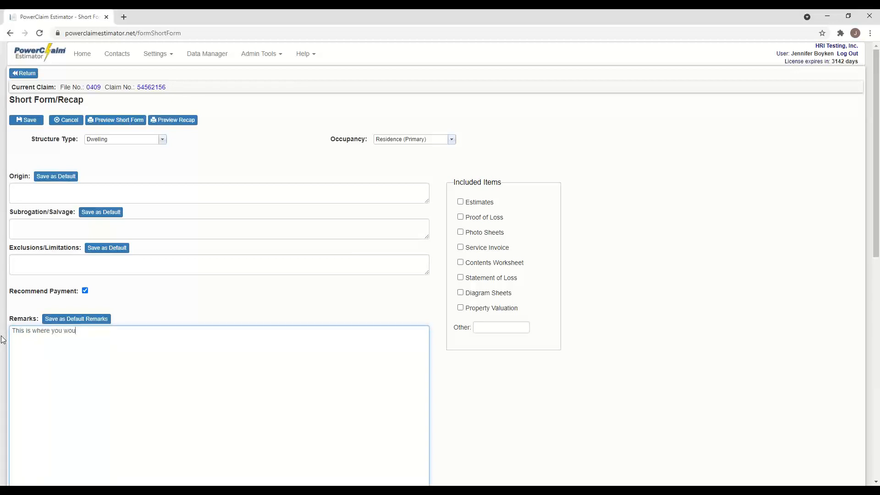
text(ld put your narrative.)
- Tick Estimates, Photo Sheets and Statement of Loss, and enter 'supporting documents' under Other
click(460, 202)
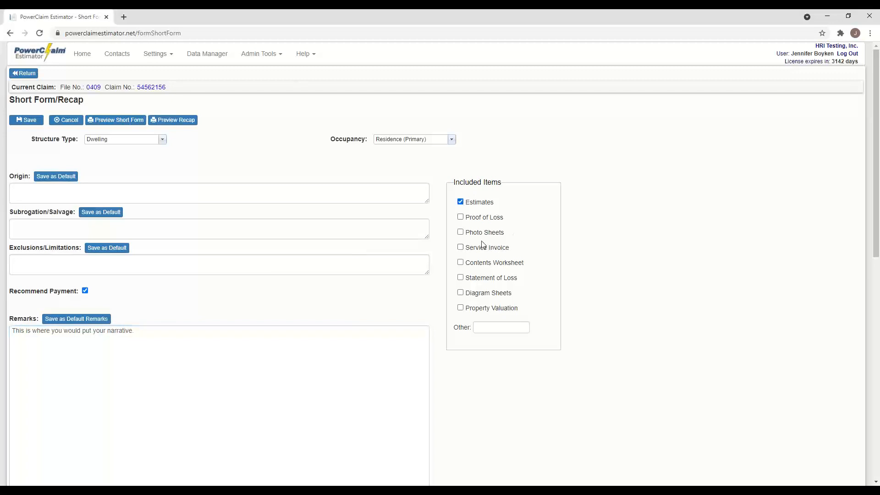
click(460, 232)
click(461, 278)
click(489, 327)
text(supporting documents)
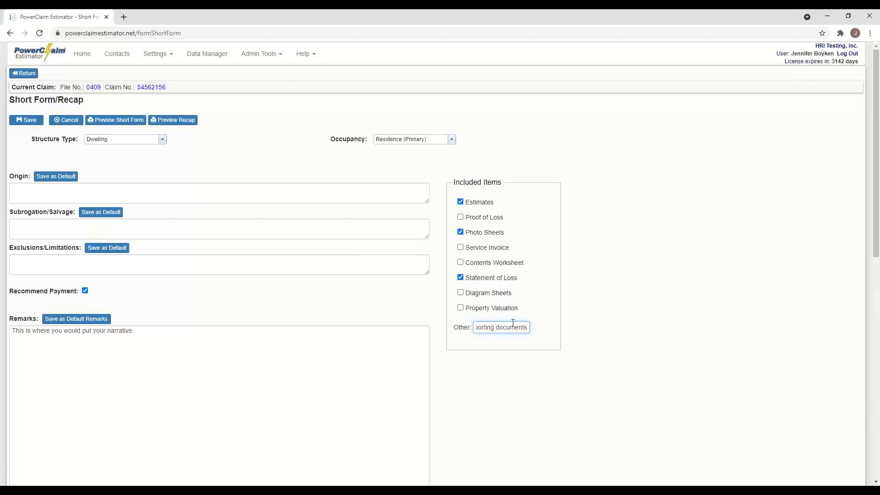
scroll(463, 285, down, 2)
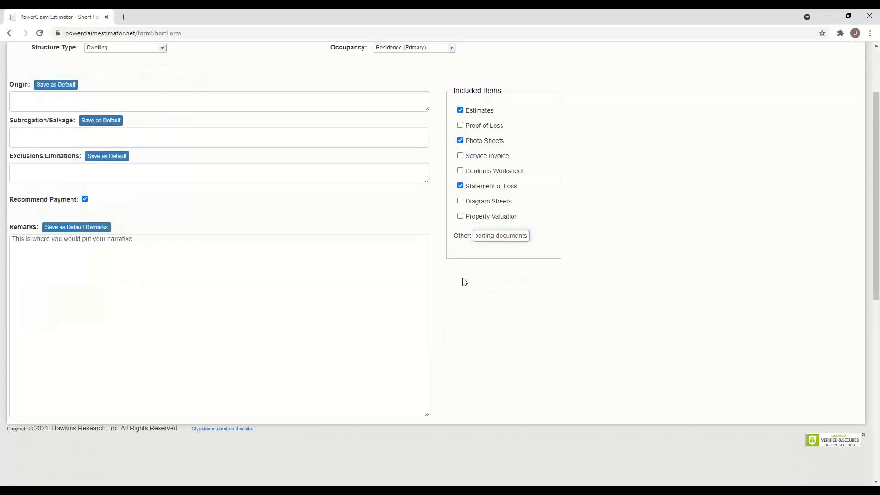
scroll(266, 261, up, 2)
scroll(265, 261, down, 2)
scroll(268, 257, up, 1)
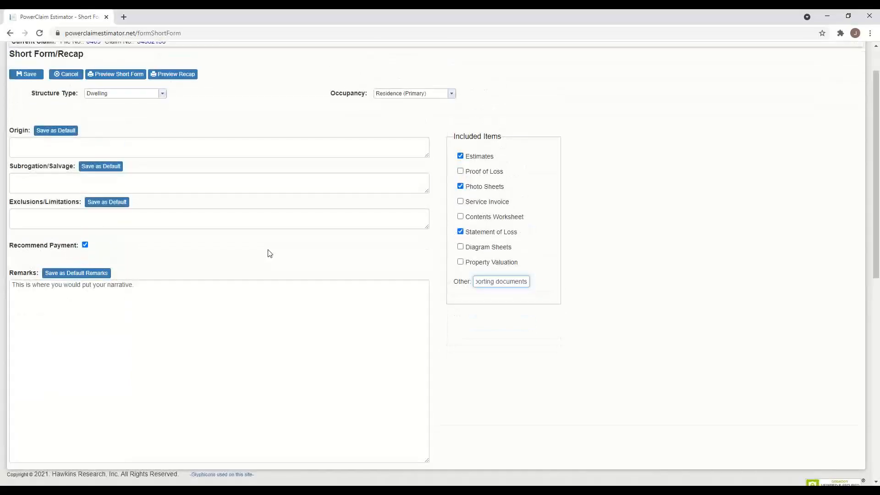
- Save the Short Form/Recap, dismiss the saved confirmation, and return to the Photos page
click(25, 77)
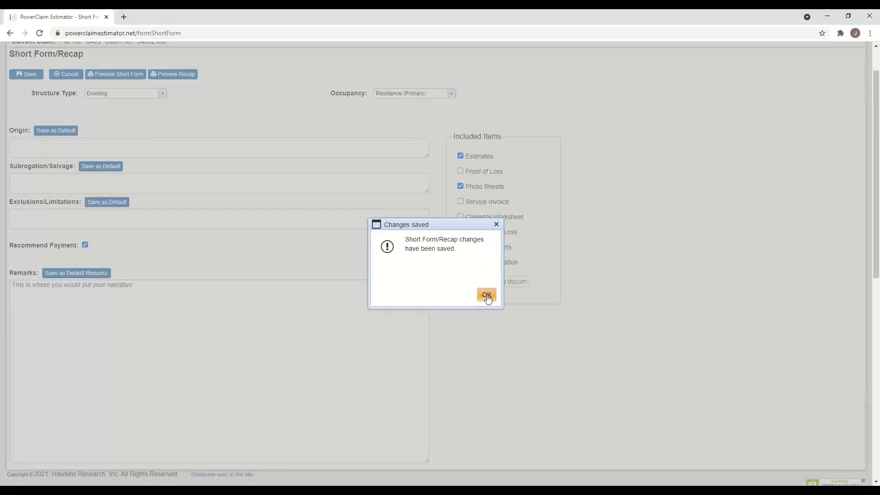
click(487, 296)
scroll(311, 251, down, 1)
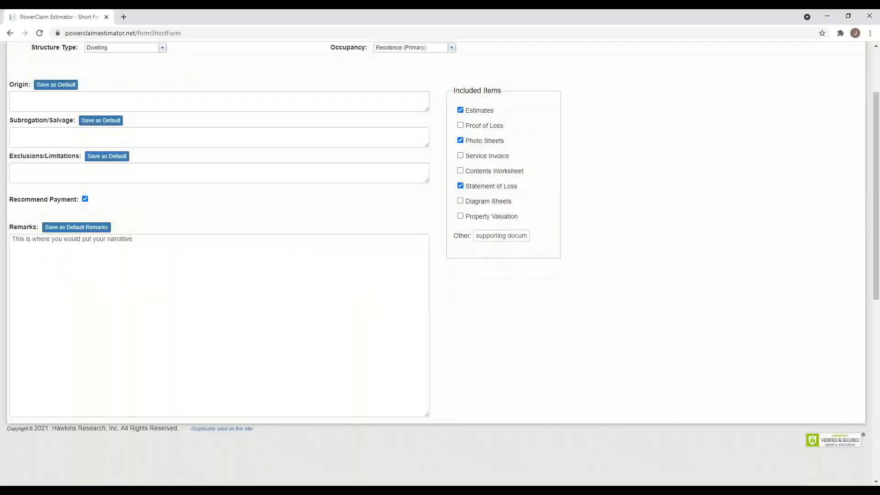
scroll(878, 108, up, 2)
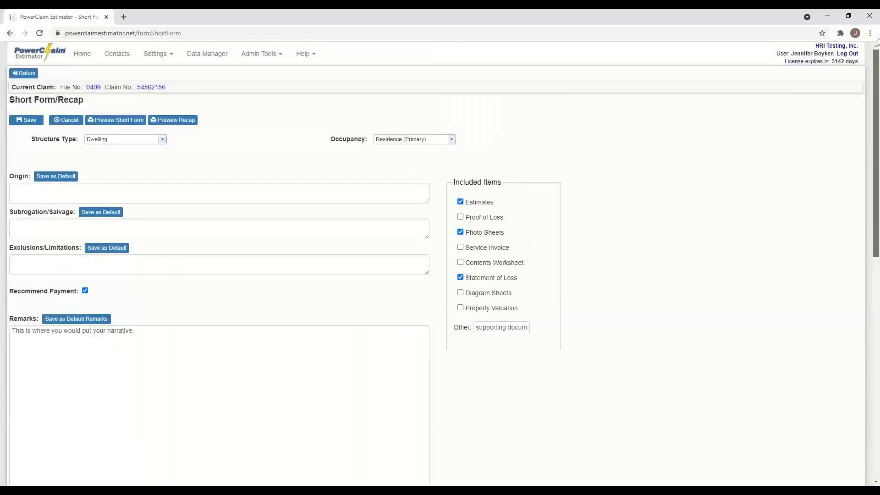
click(24, 73)
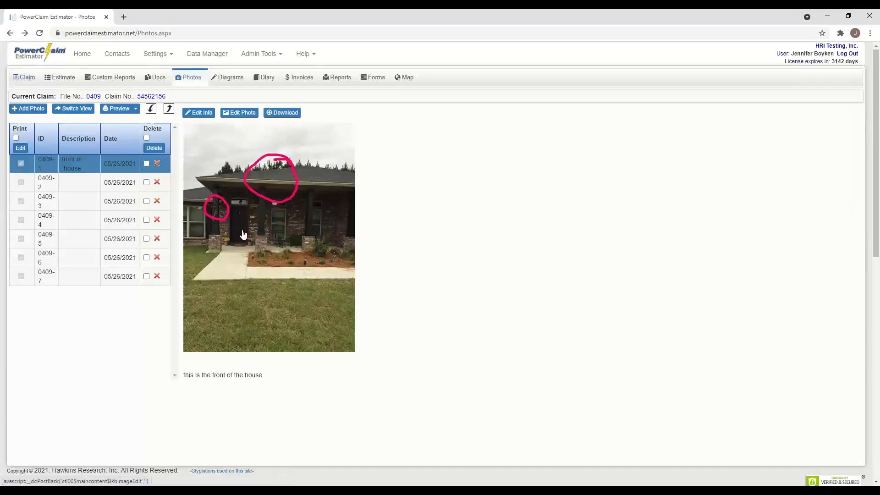
- Open Reports and move Complete Estimate and Short Form Report back to Available Reports
click(346, 80)
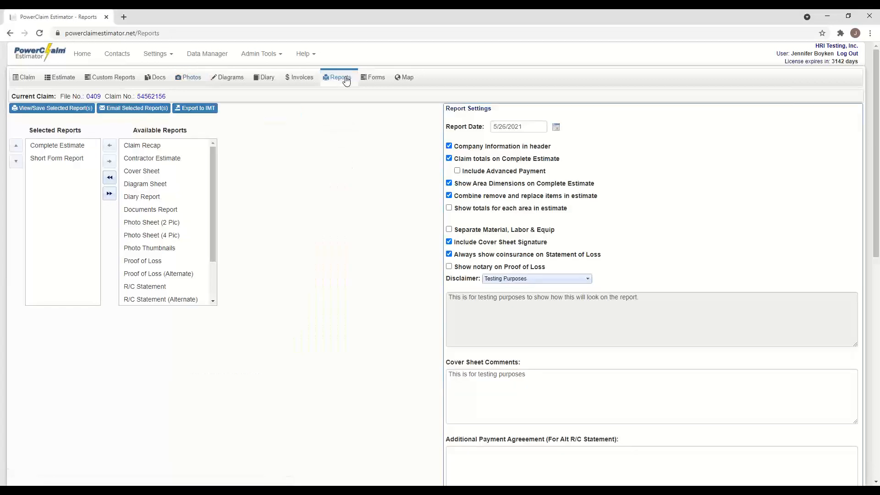
double_click(57, 147)
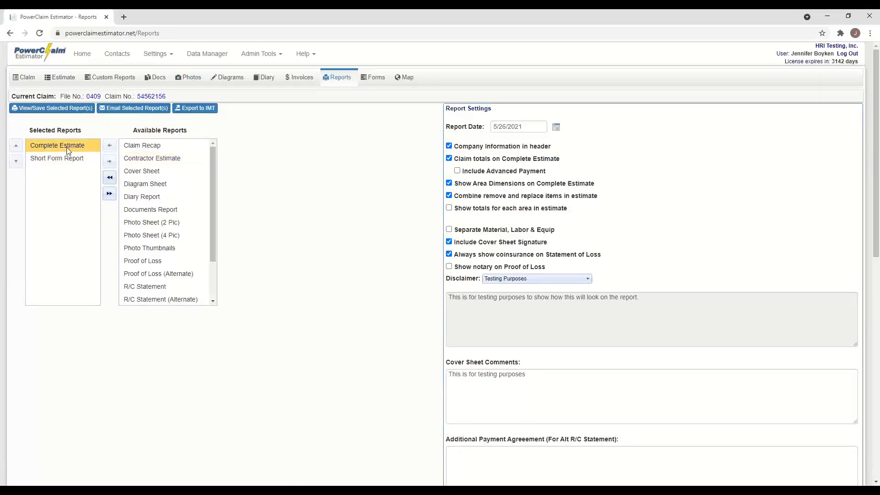
double_click(66, 147)
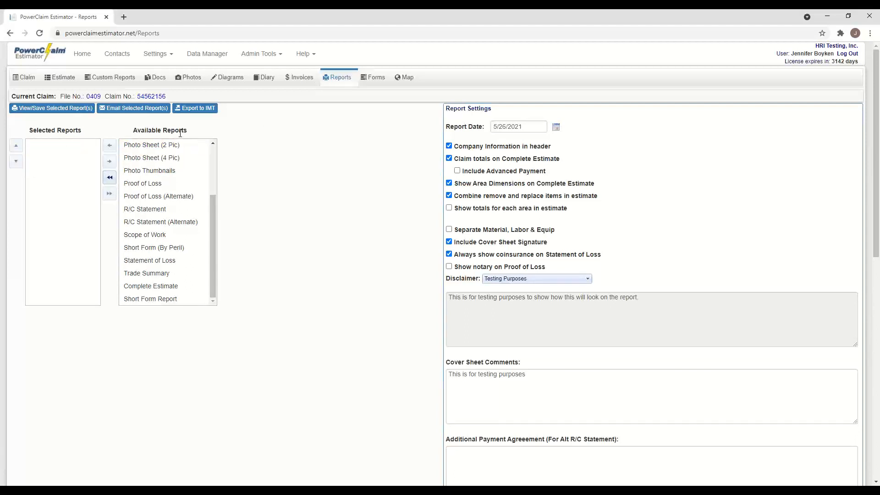
drag(211, 227, 224, 151)
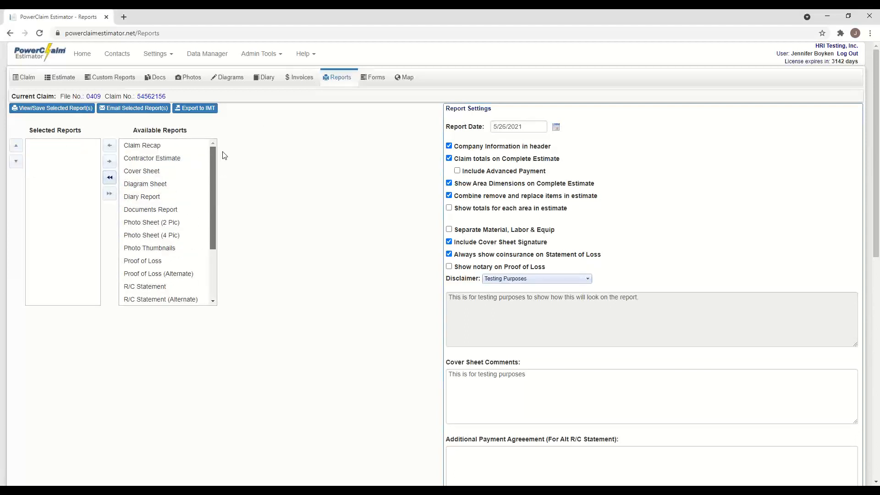
drag(223, 152, 209, 260)
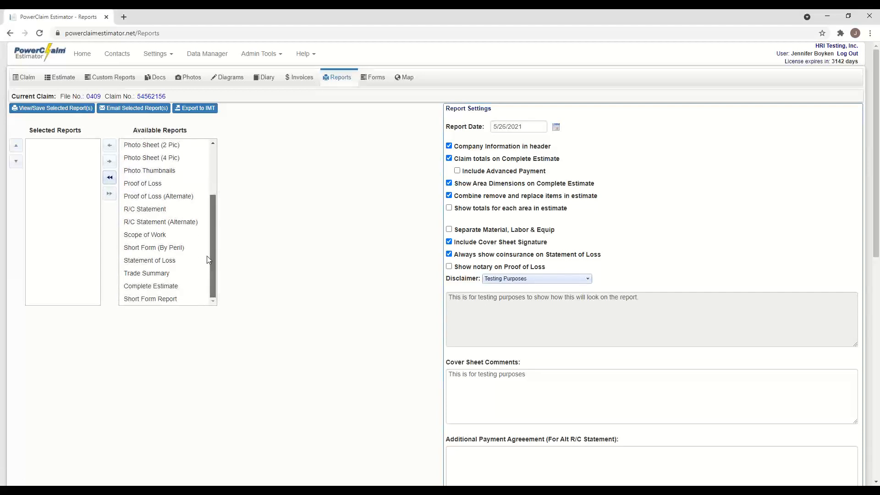
scroll(207, 219, up, 3)
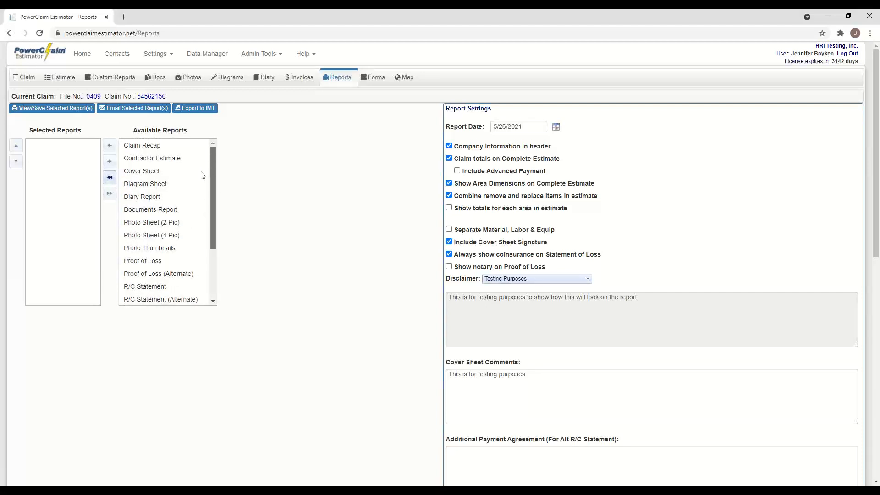
scroll(203, 186, down, 1)
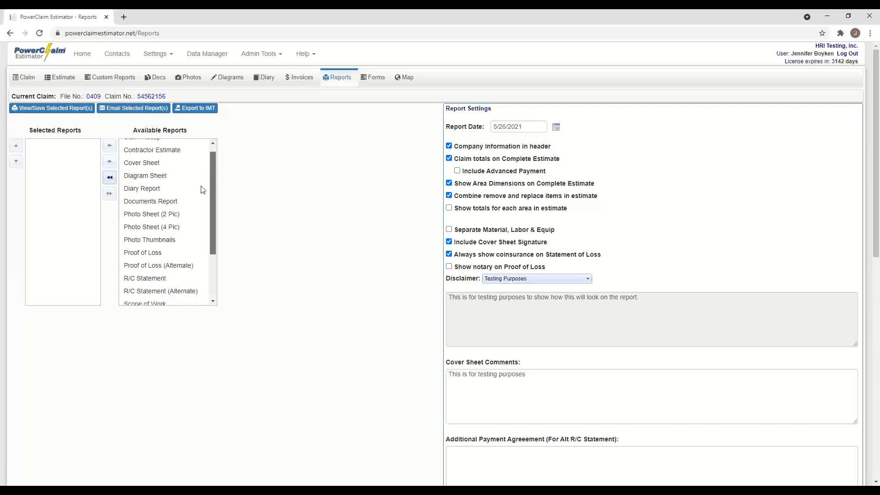
scroll(202, 190, down, 1)
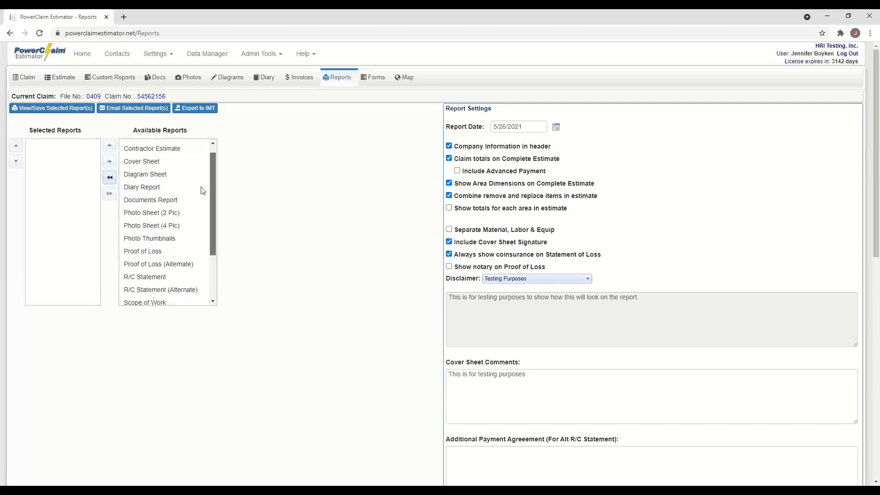
scroll(207, 160, up, 1)
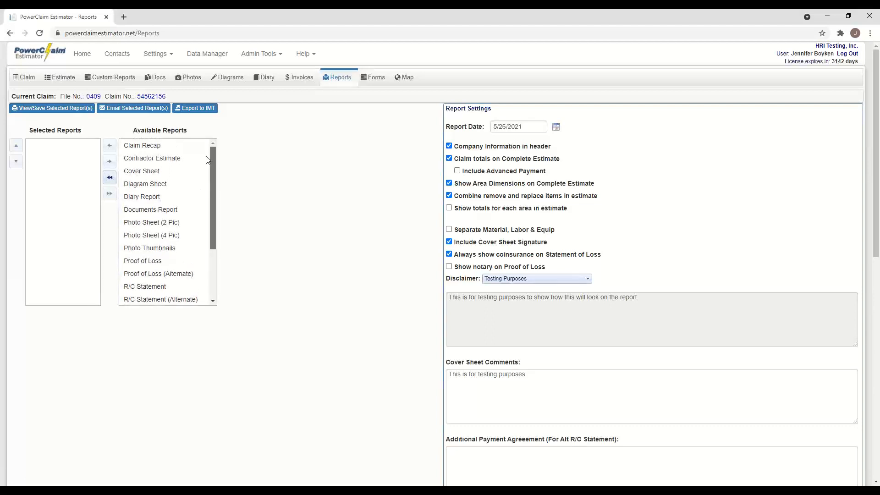
- Add Cover Sheet, Documents Report, Photo Sheet (4 Pic), Proof of Loss, Statement of Loss, Complete Estimate, Short Form Report
double_click(162, 172)
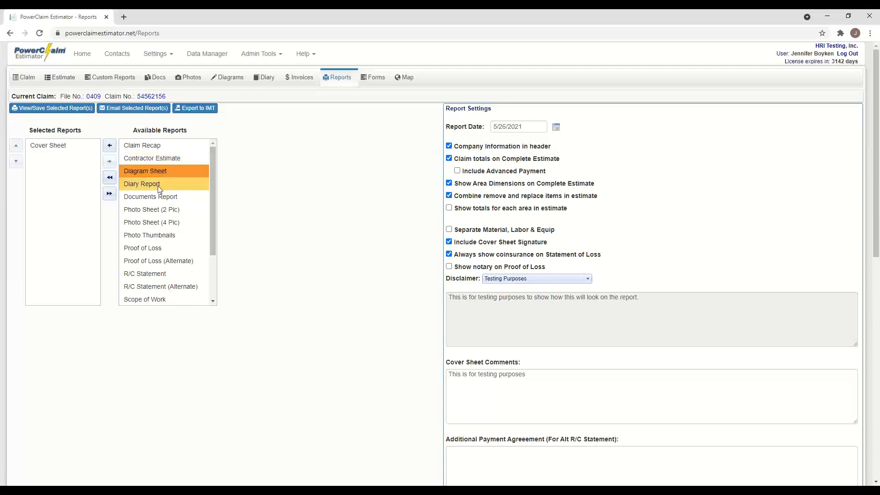
double_click(170, 196)
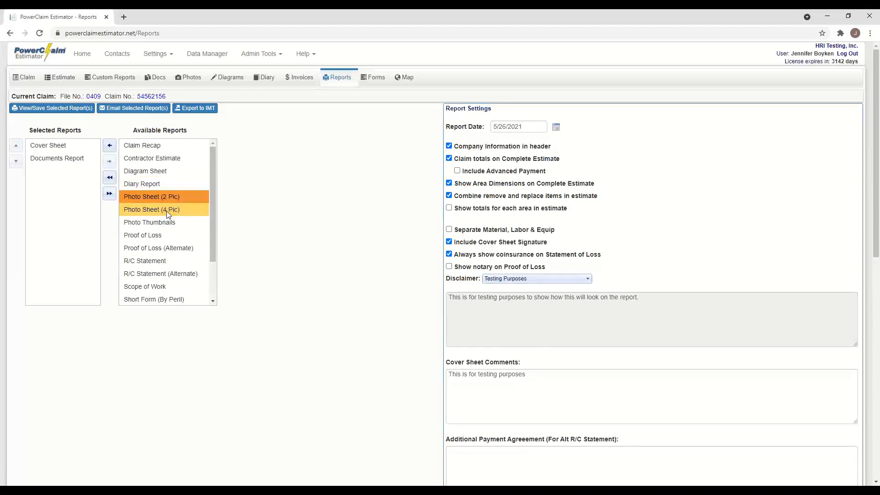
double_click(167, 215)
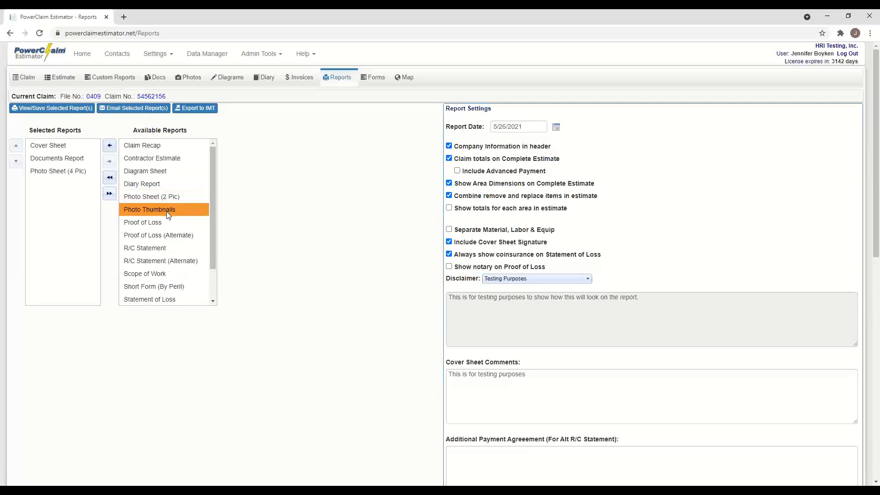
double_click(159, 224)
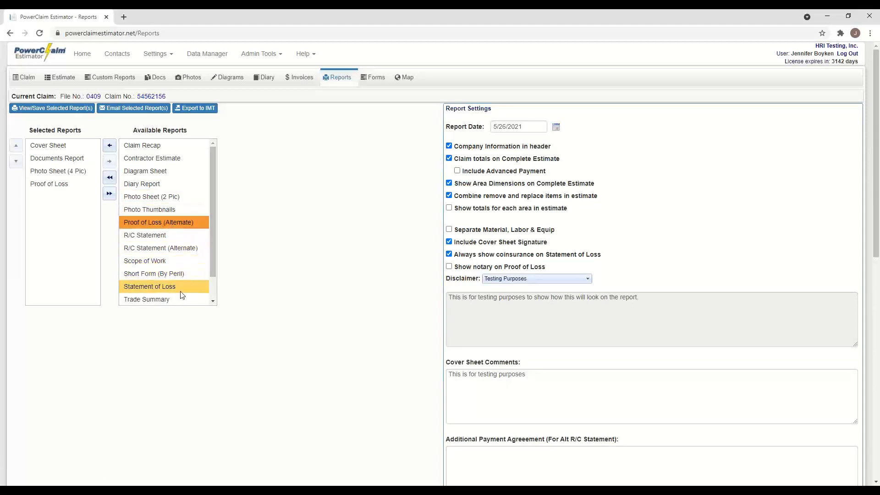
double_click(184, 287)
drag(211, 260, 209, 282)
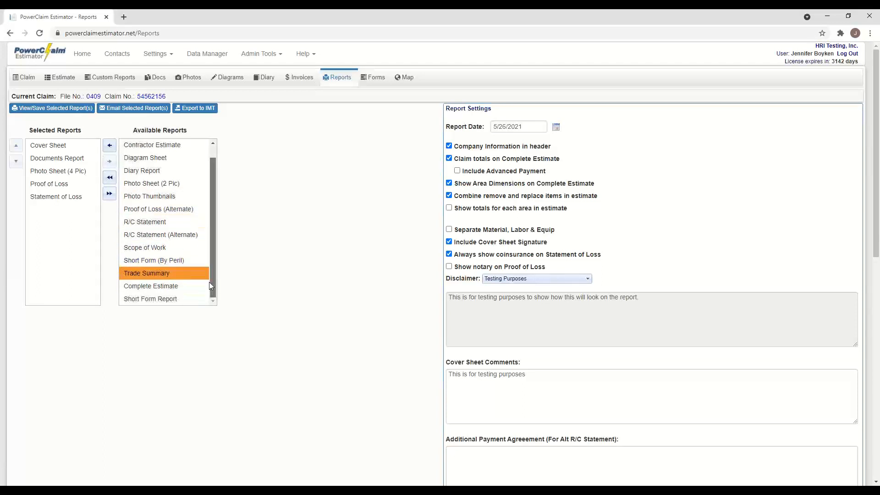
double_click(177, 287)
double_click(167, 300)
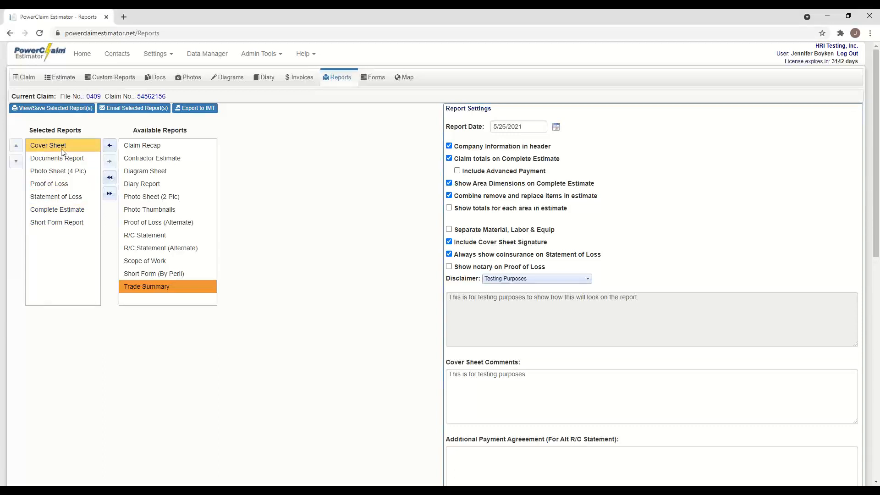
- Move Short Form Report to second and Complete Estimate to third, right after Cover Sheet
click(57, 223)
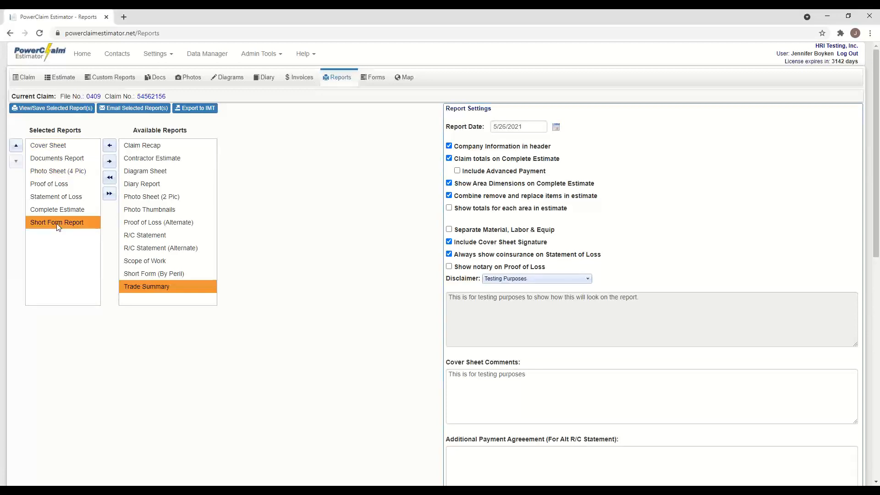
click(16, 145)
click(16, 146)
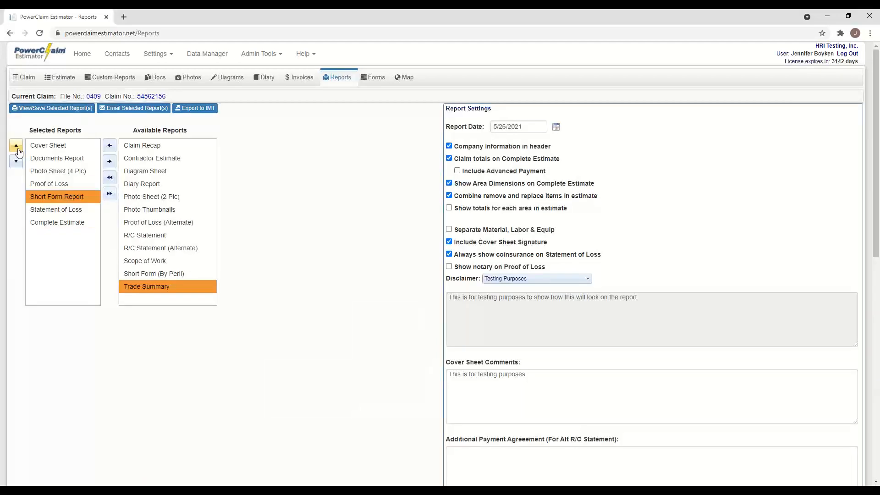
click(16, 147)
click(16, 147)
click(17, 147)
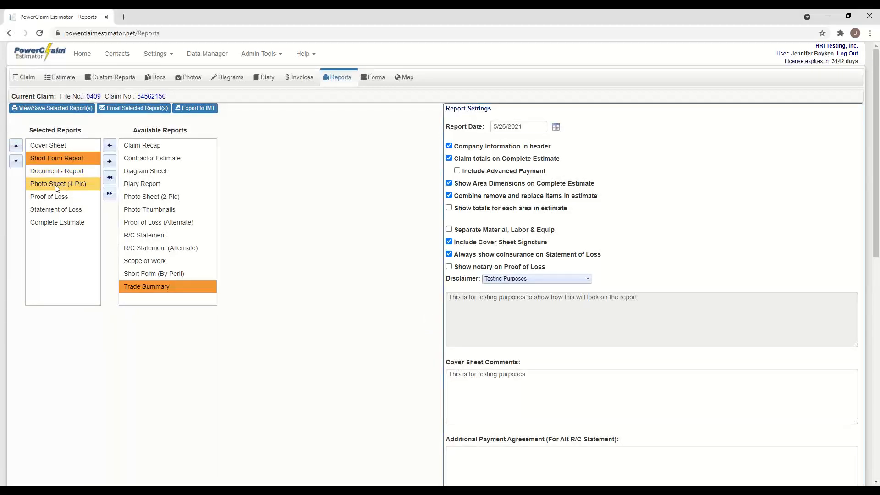
click(66, 224)
click(17, 146)
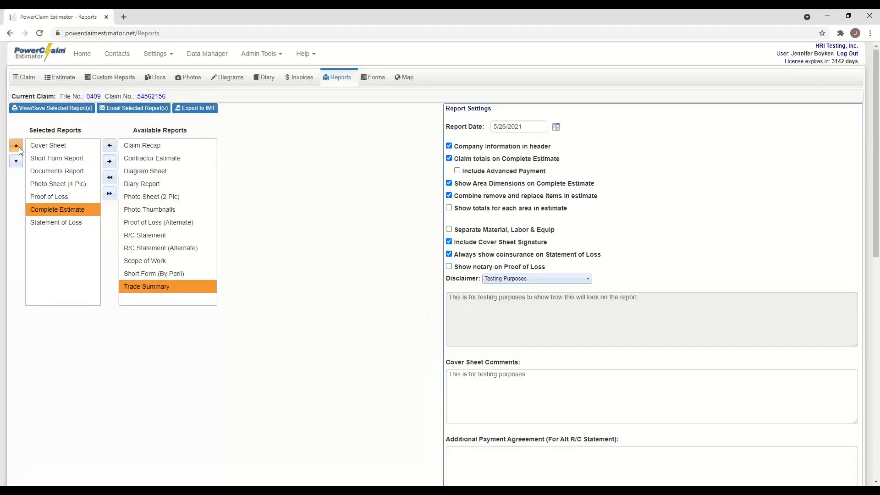
click(17, 146)
click(19, 150)
click(19, 149)
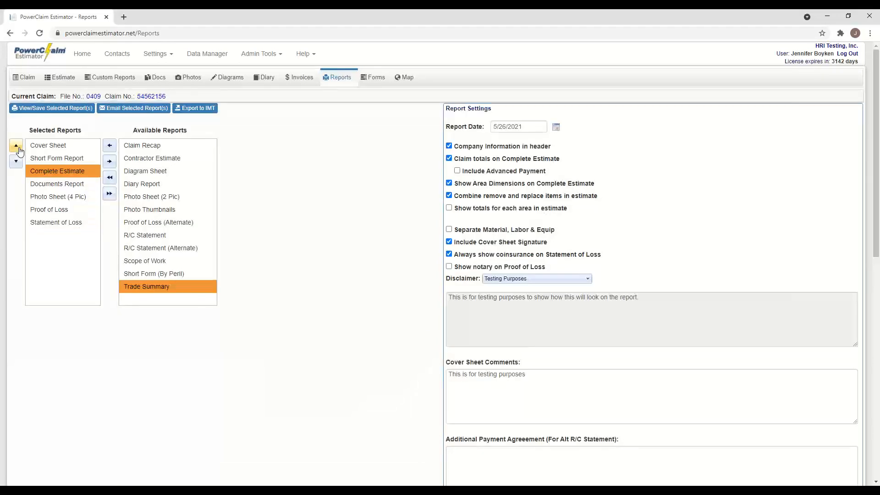
- Move Proof of Loss, Statement of Loss, then Photo Sheet (4 Pic) above Documents Report
click(53, 211)
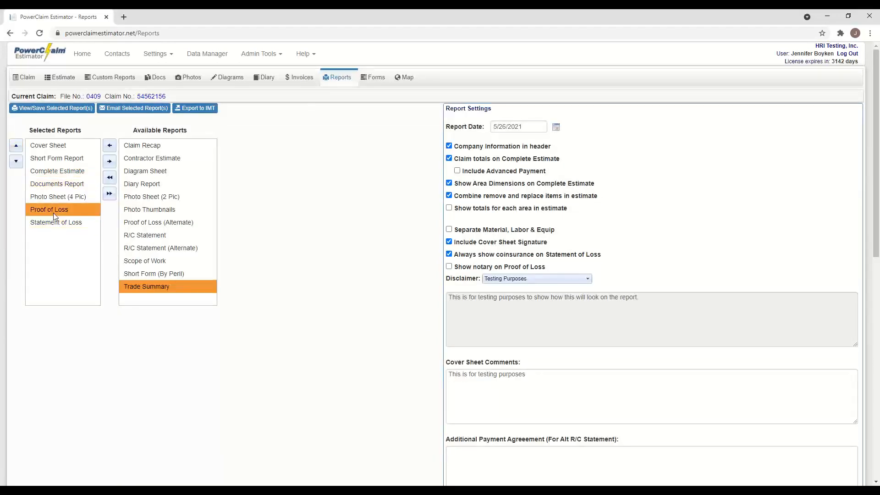
click(19, 149)
click(18, 149)
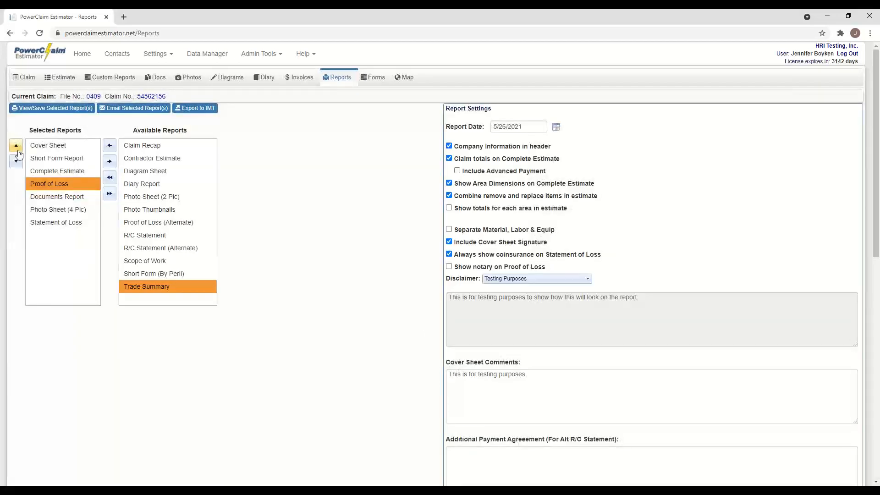
click(56, 222)
click(17, 150)
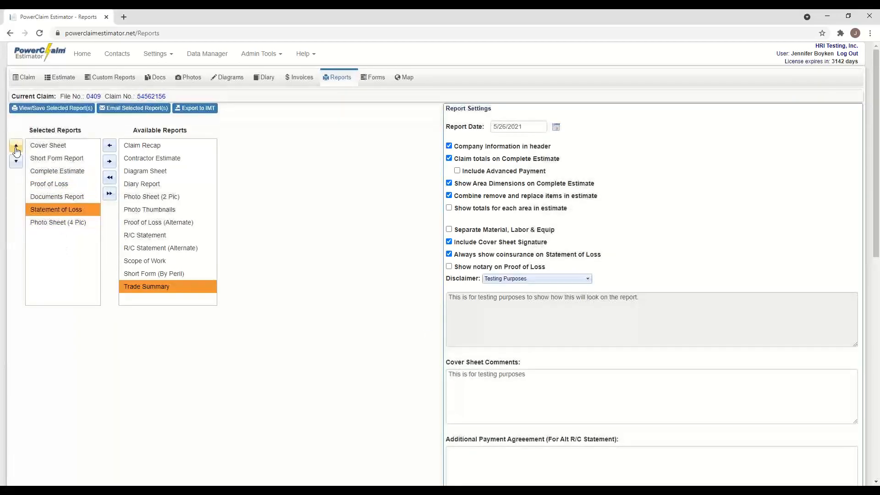
click(16, 149)
click(51, 223)
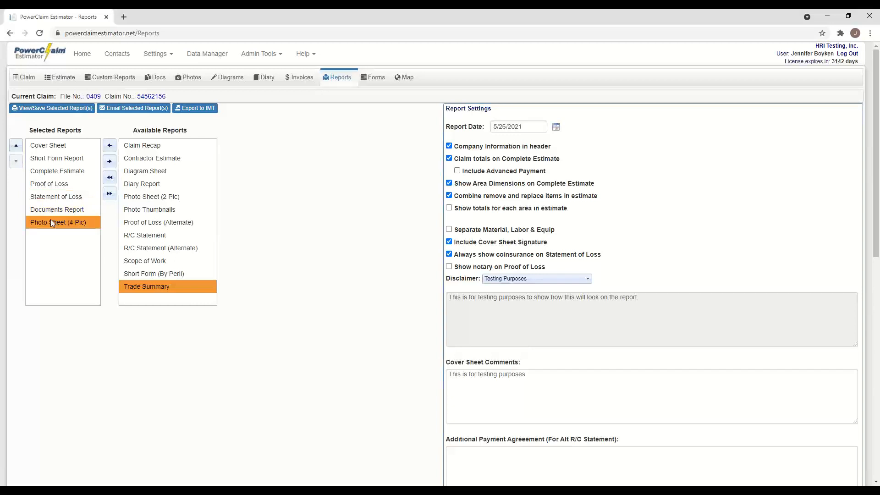
click(16, 146)
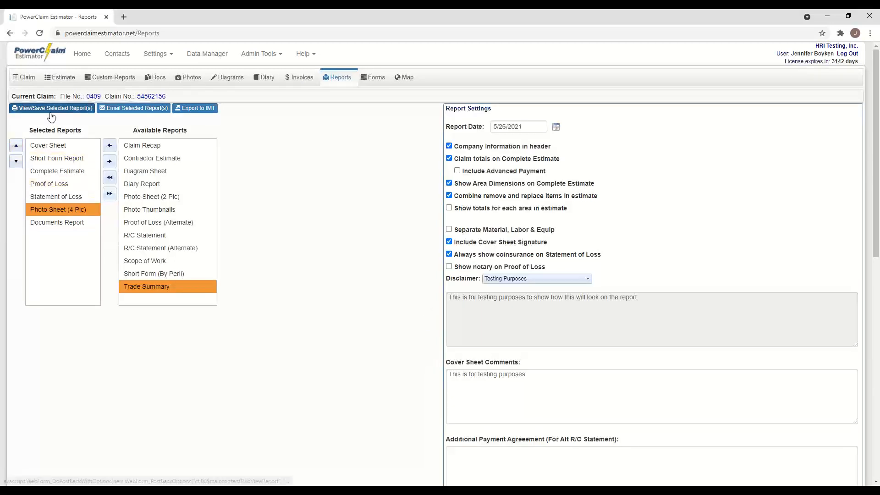
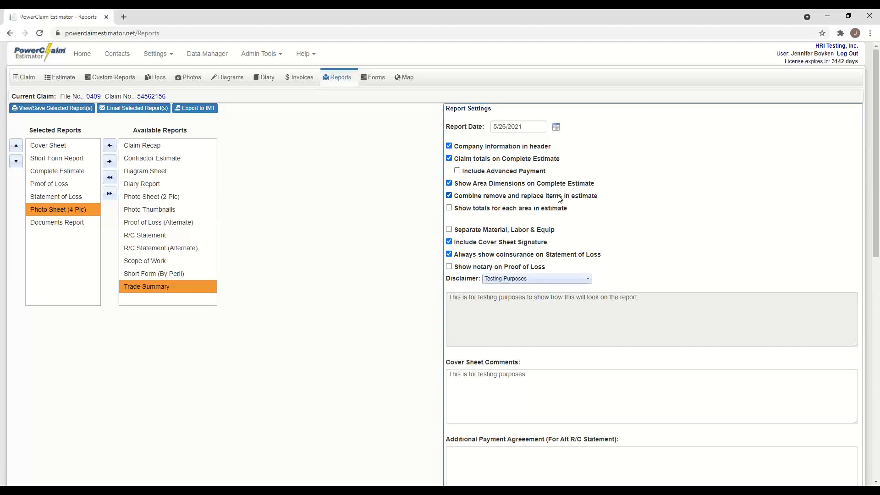
- Tick 'Show totals for each area in estimate' in Report Settings
click(449, 208)
click(588, 279)
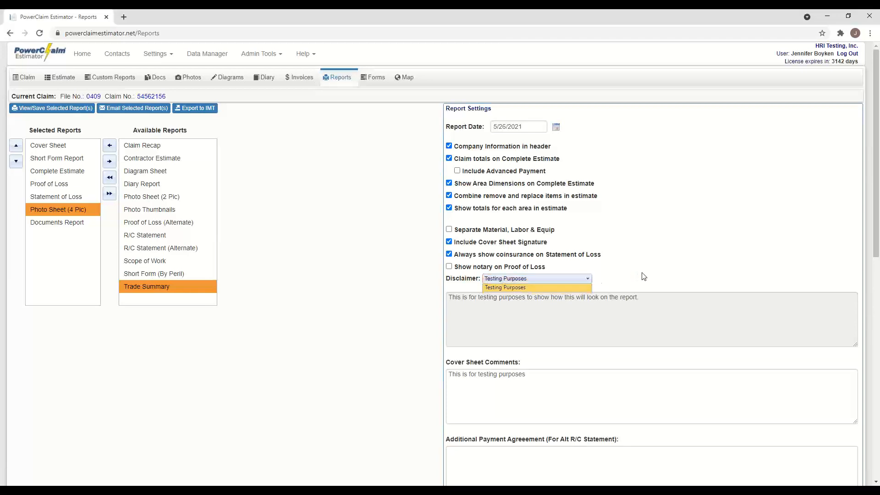
click(575, 287)
scroll(563, 307, down, 1)
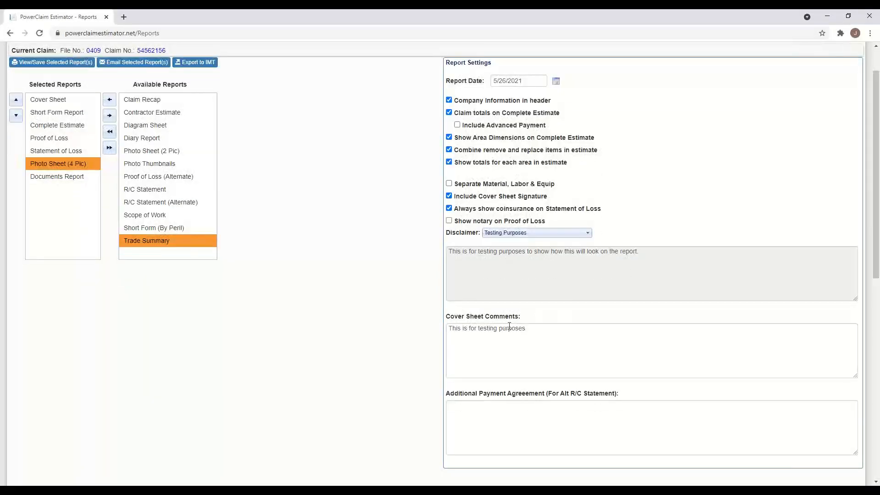
scroll(509, 326, down, 2)
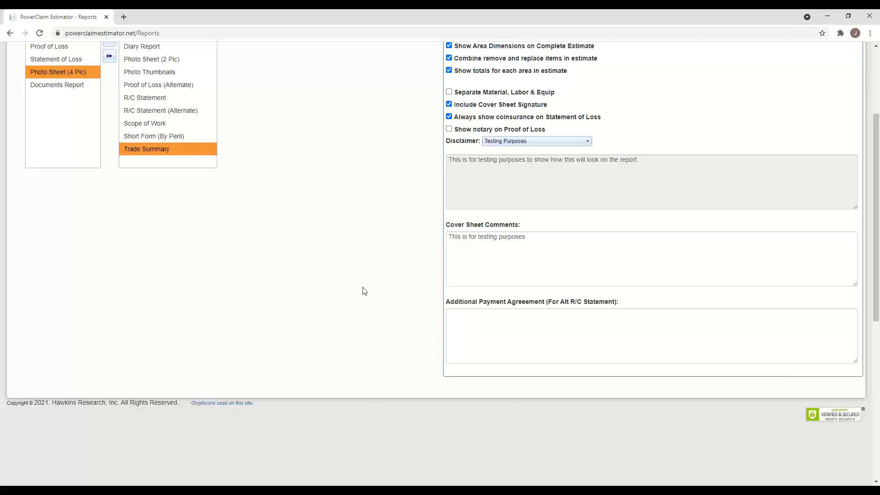
scroll(362, 290, up, 2)
scroll(365, 291, down, 2)
scroll(365, 291, up, 3)
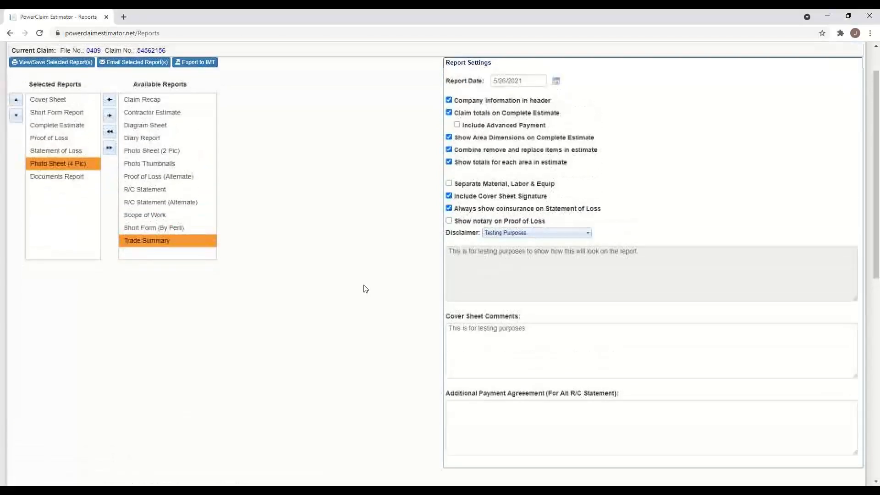
scroll(366, 288, down, 2)
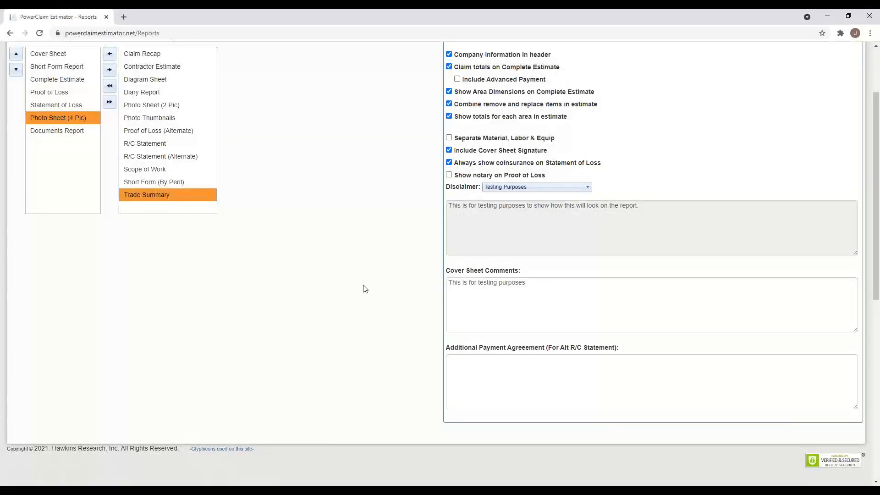
click(876, 47)
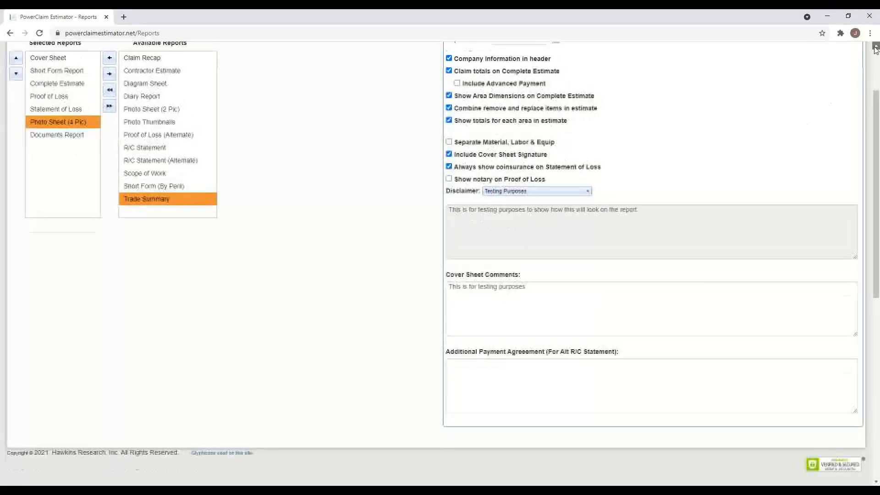
click(876, 46)
click(876, 47)
click(877, 46)
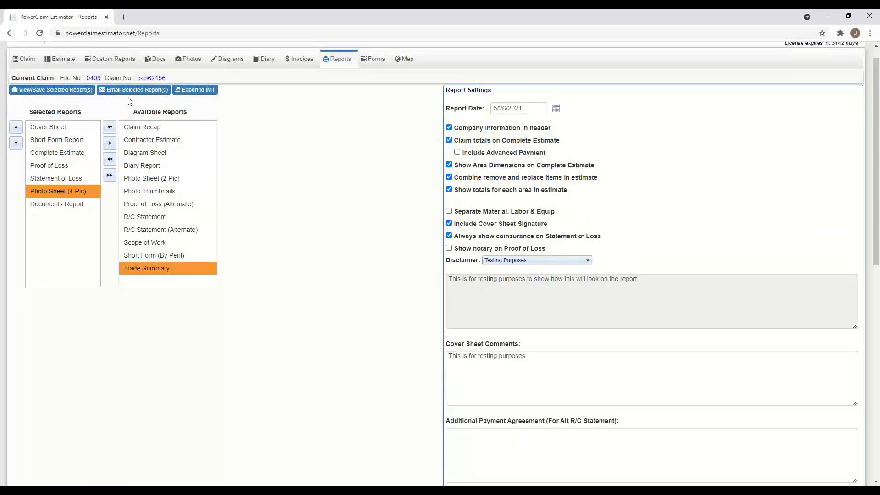
- Generate the seven selected reports as File0409.pdf and open the downloaded PDF in Chrome
click(74, 94)
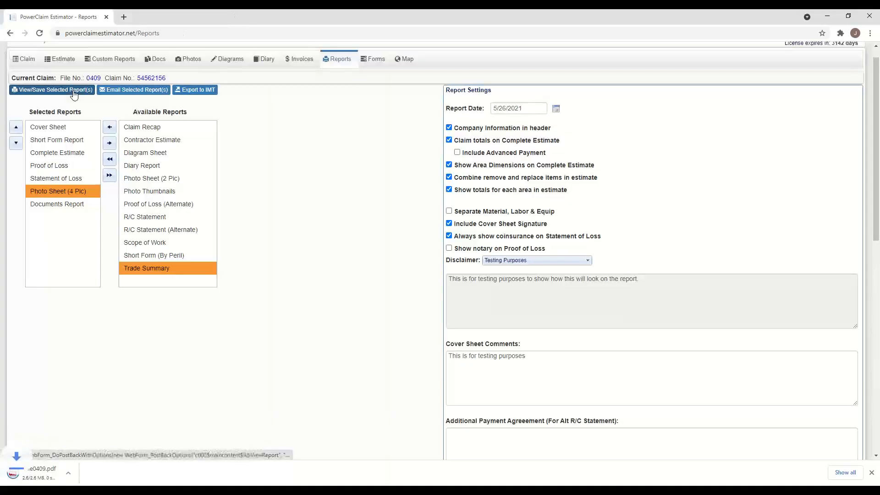
click(87, 471)
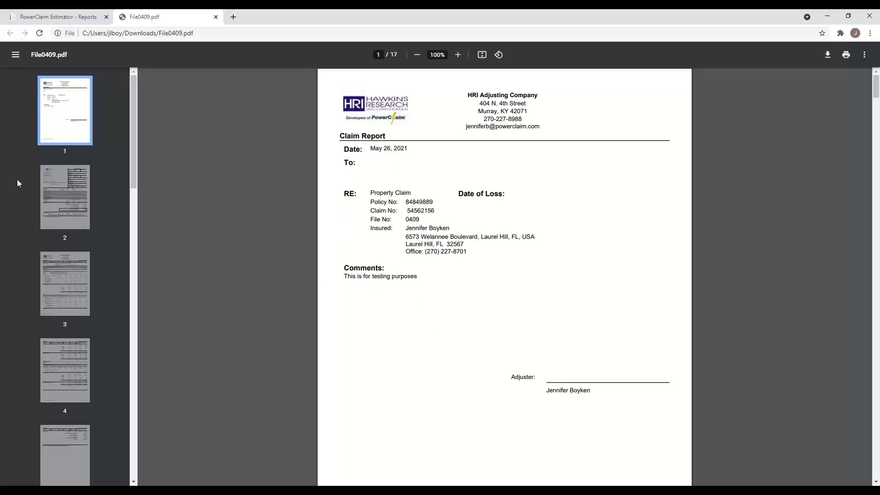
- Review page 2's Claim Report, with its 23,981.51 recommended payment and enclosures
click(55, 196)
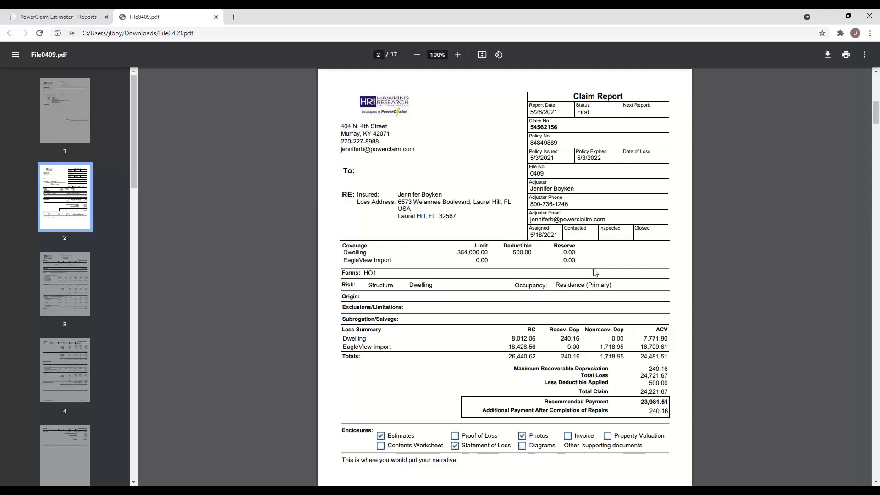
scroll(595, 272, down, 1)
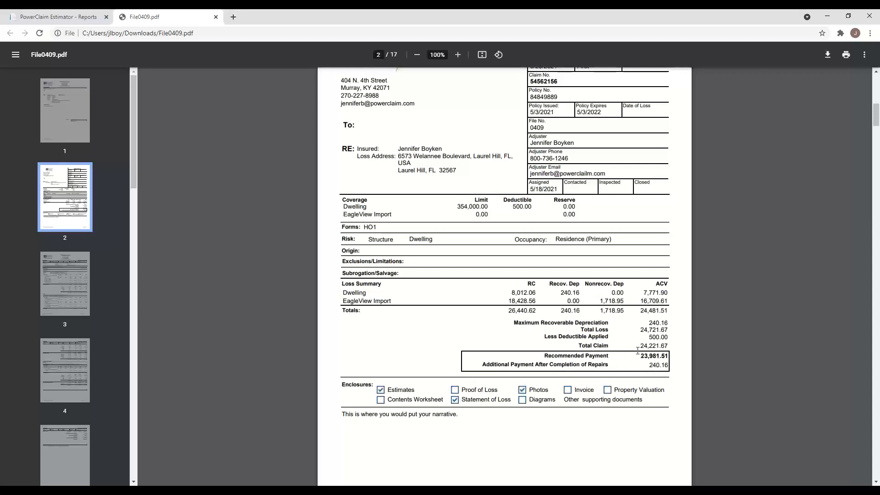
scroll(638, 351, down, 1)
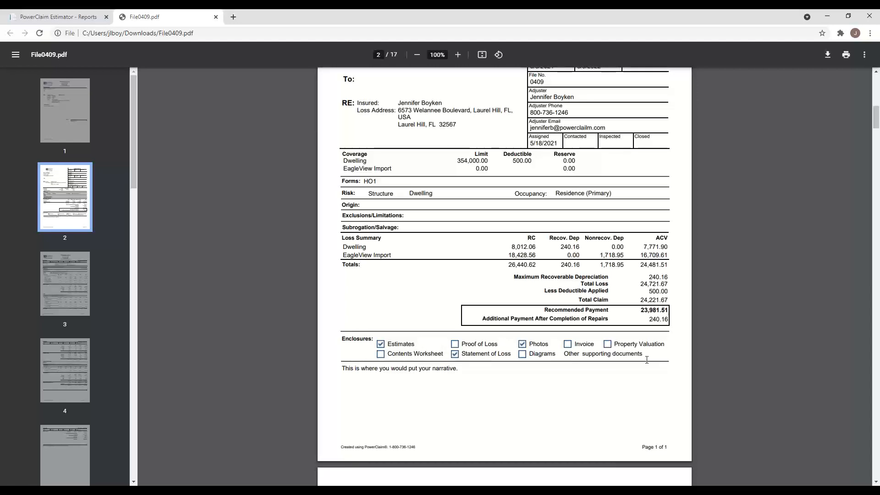
scroll(516, 376, down, 4)
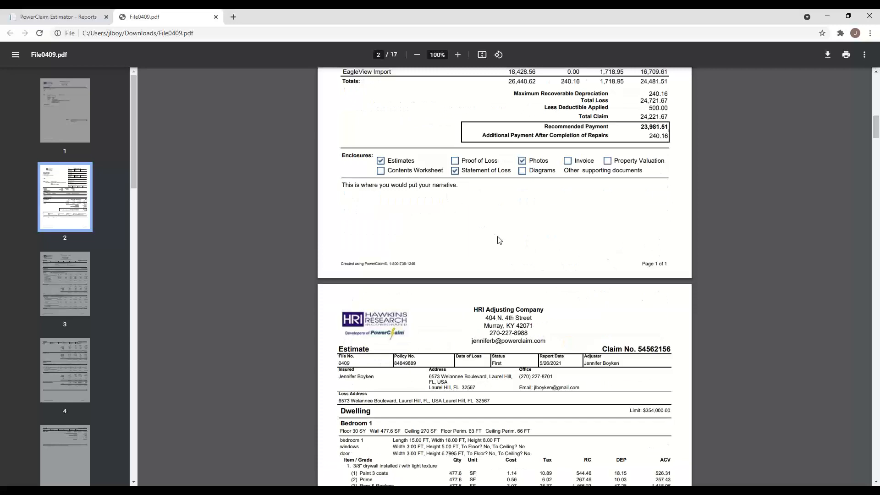
- Scroll past page 5's estimate totals to page 6's Sworn Statement in Proof of Loss
scroll(493, 243, down, 2)
scroll(486, 248, down, 3)
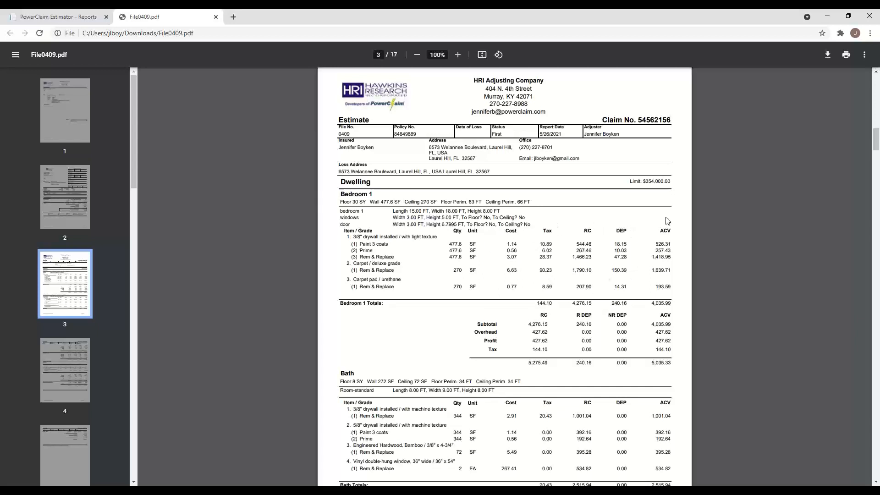
scroll(612, 242, down, 3)
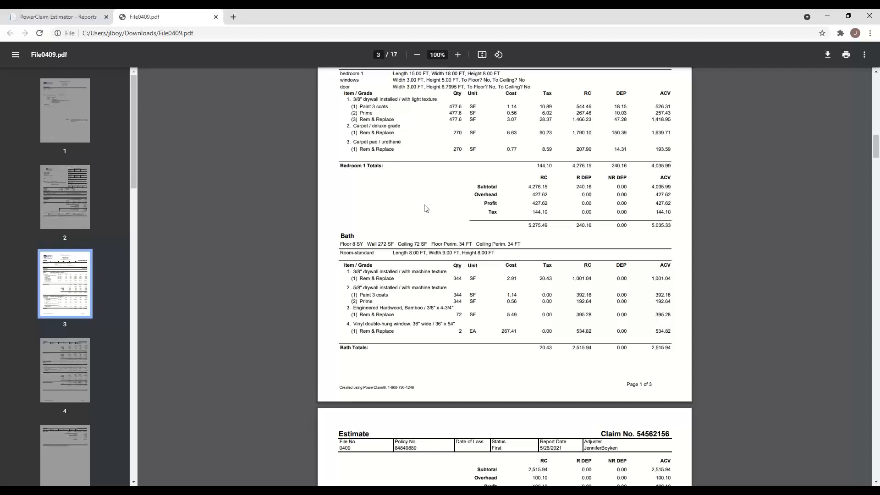
scroll(424, 211, down, 1)
scroll(462, 211, down, 7)
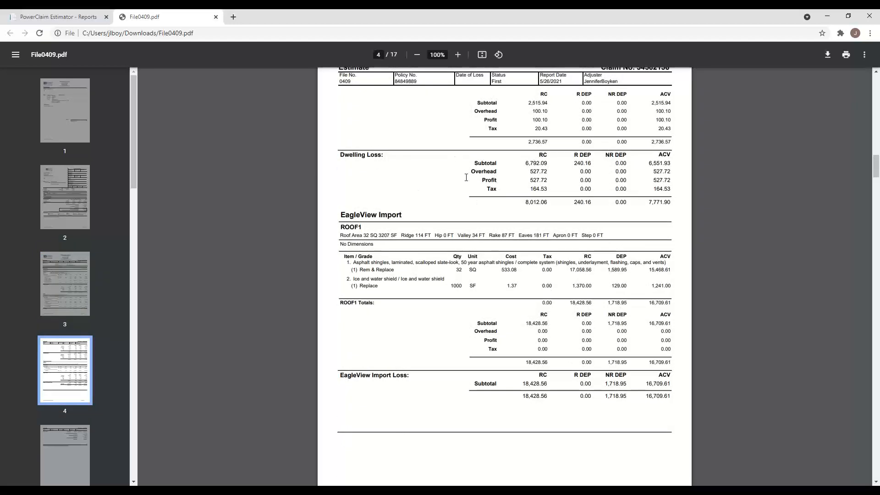
scroll(412, 197, down, 4)
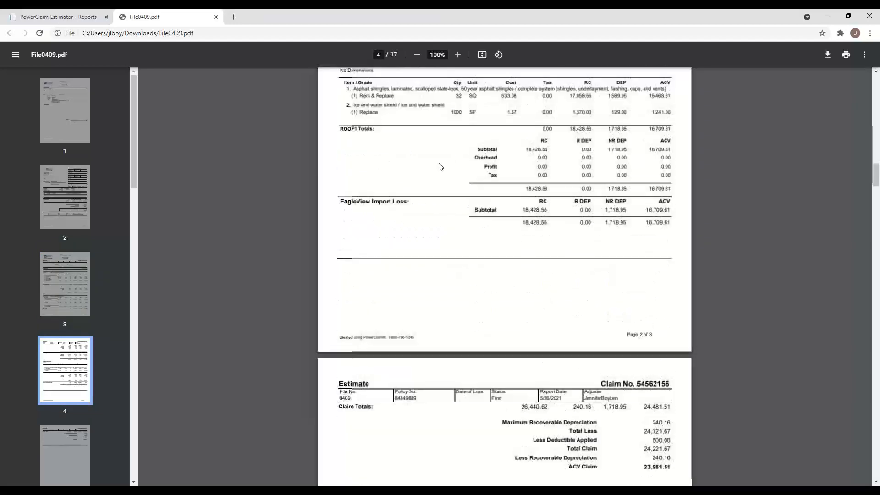
scroll(369, 160, up, 2)
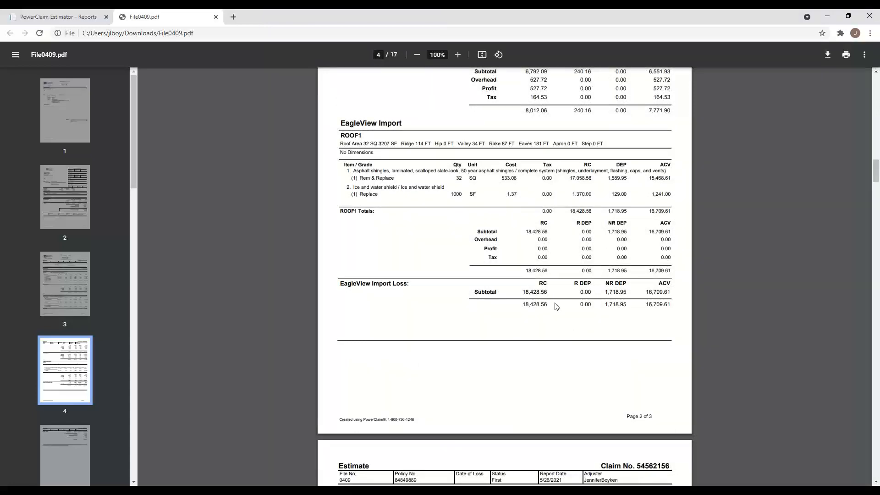
scroll(527, 320, down, 4)
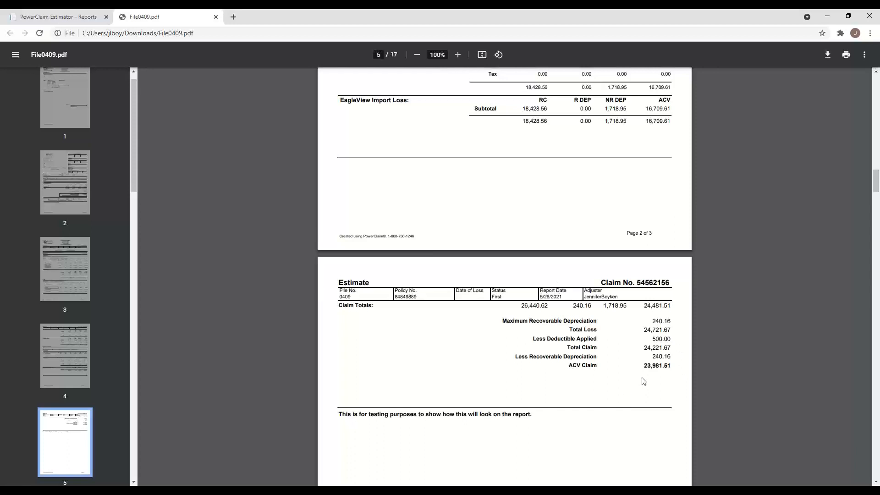
scroll(647, 353, down, 4)
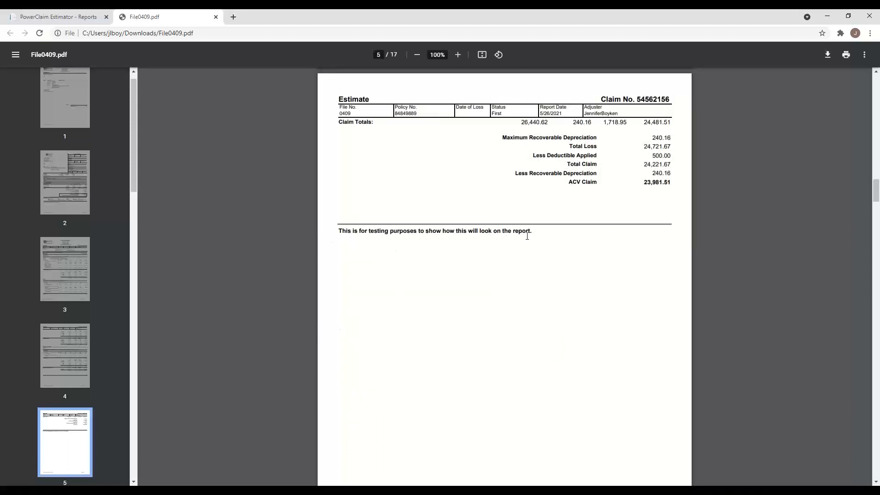
scroll(491, 258, down, 7)
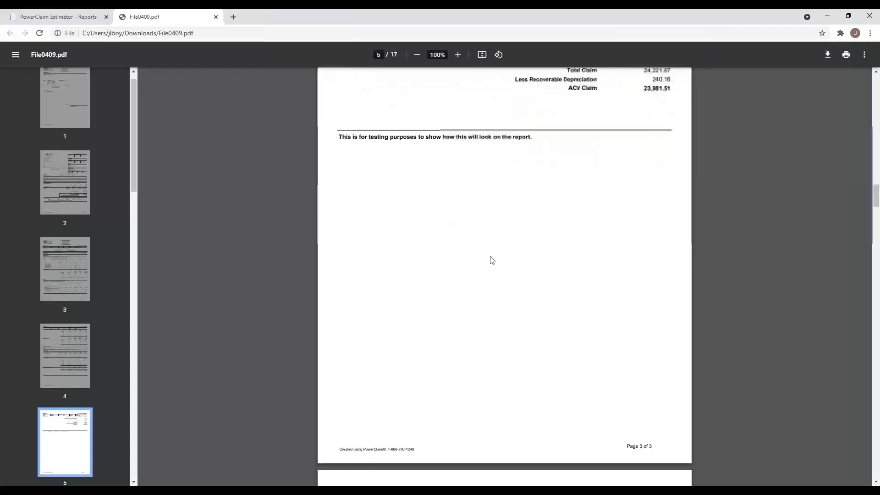
scroll(491, 260, down, 4)
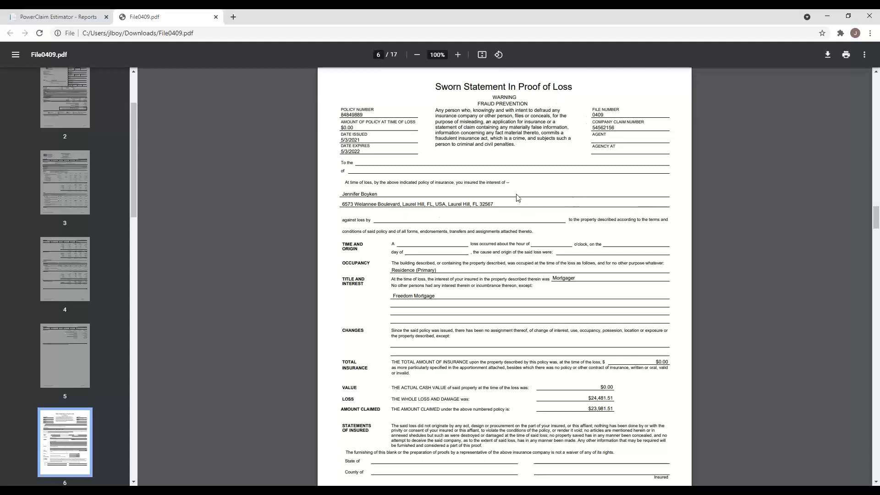
- Scroll through the Statement of Loss and photo sheets to page 10's 3,475 sq ft roof report
scroll(527, 230, down, 4)
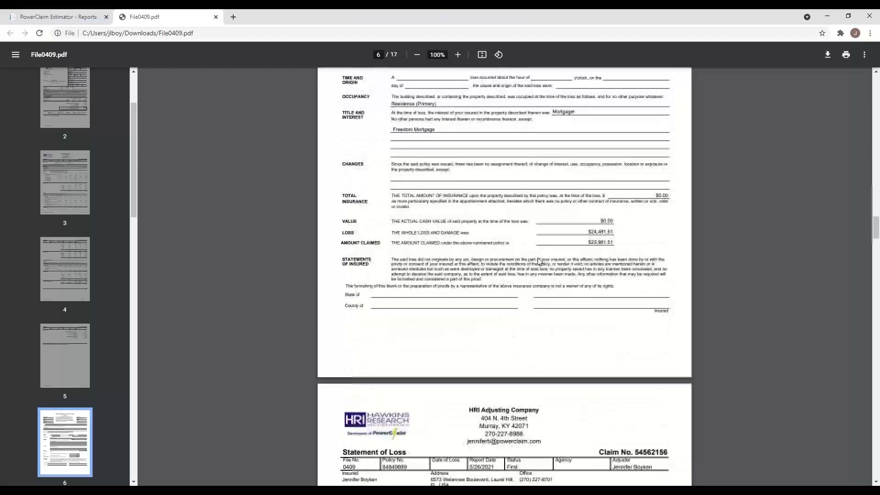
scroll(538, 259, down, 3)
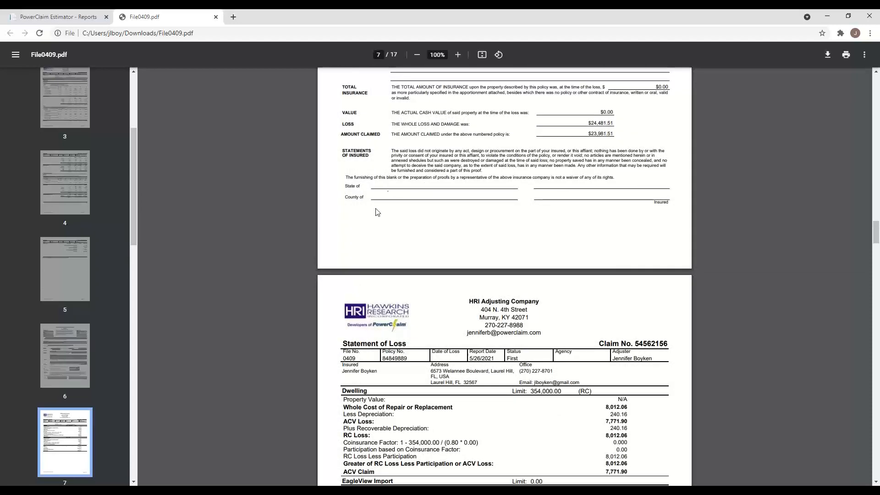
scroll(625, 287, down, 5)
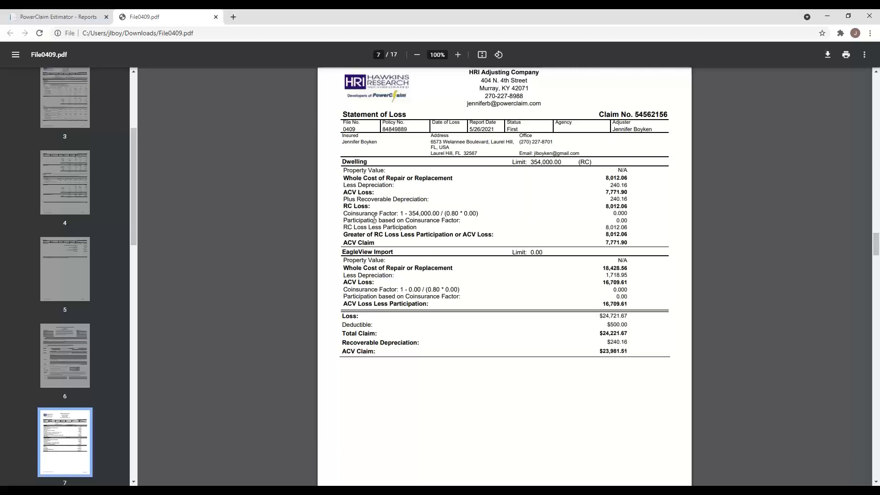
scroll(428, 351, down, 1)
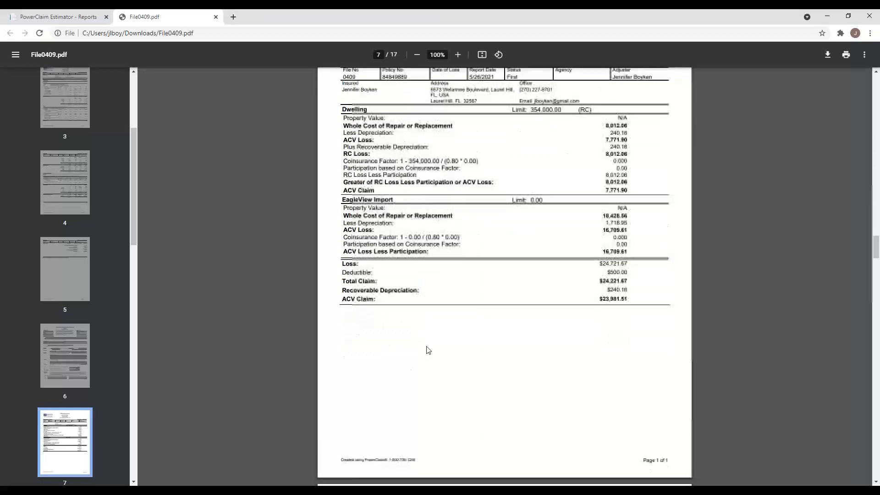
scroll(427, 350, down, 6)
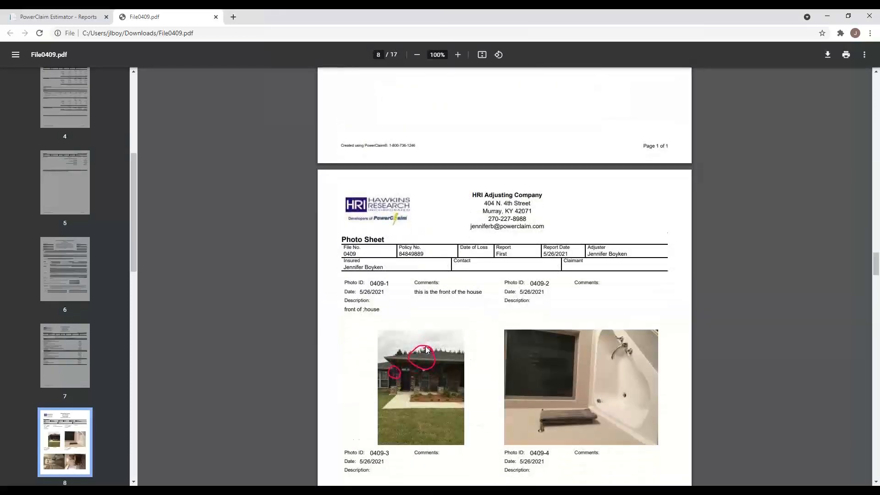
scroll(426, 349, down, 1)
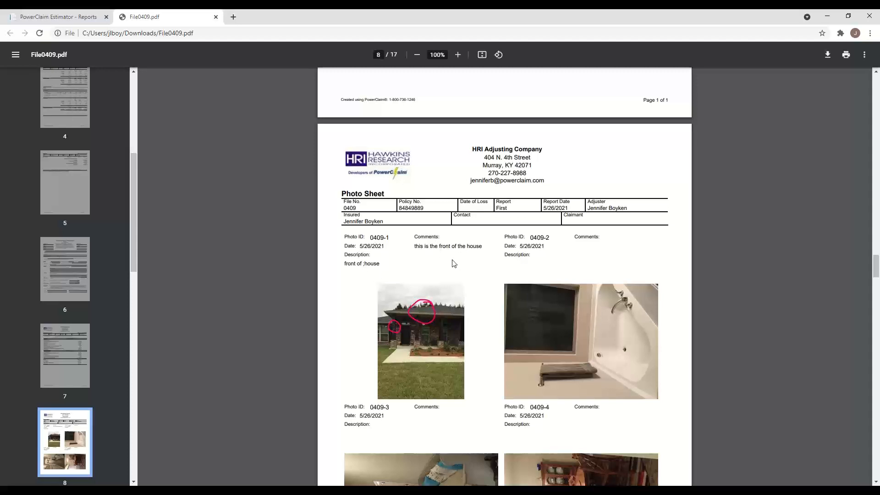
scroll(453, 266, down, 3)
scroll(452, 272, down, 10)
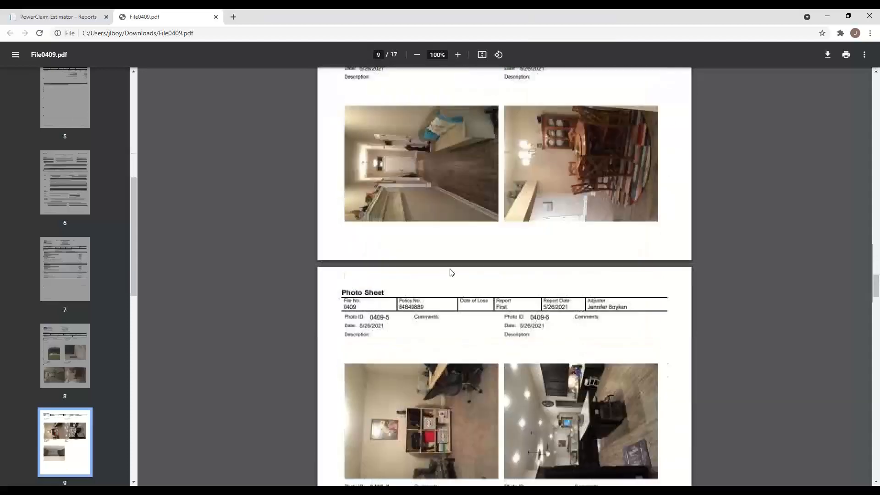
scroll(451, 272, down, 7)
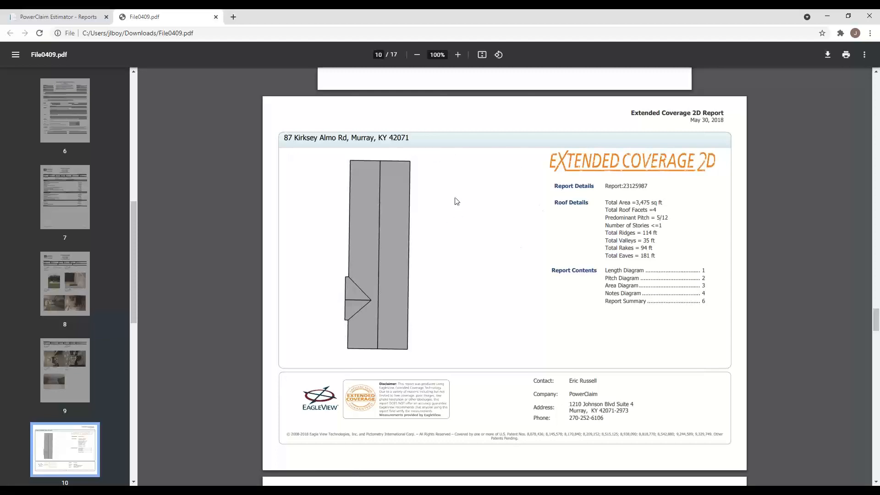
- Scroll through the remaining roof report and release form pages to page 17
scroll(528, 238, down, 1)
scroll(528, 238, down, 20)
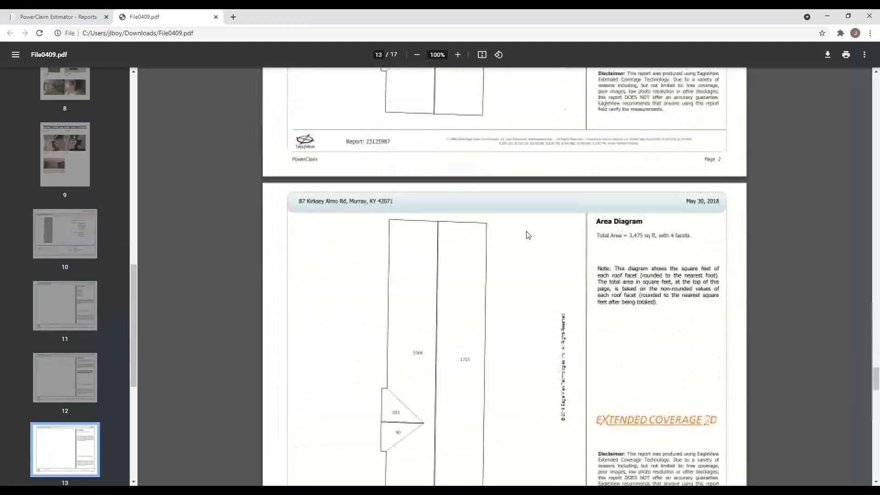
scroll(528, 235, down, 10)
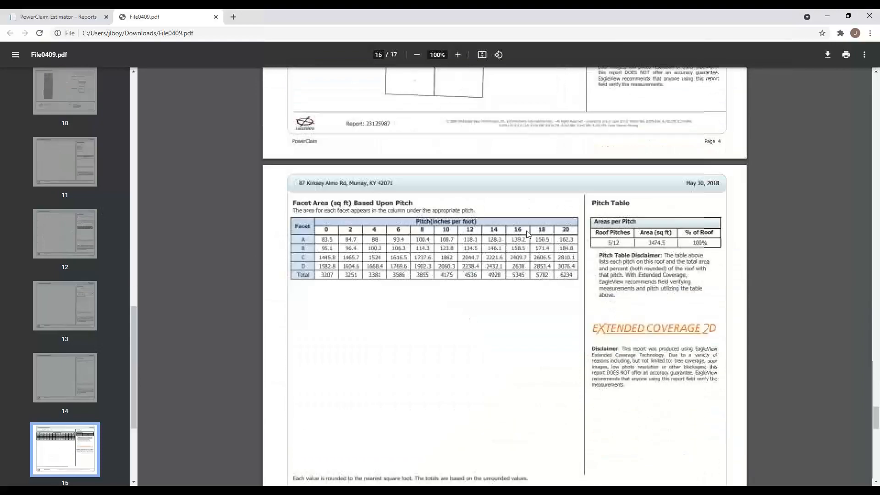
scroll(528, 234, down, 15)
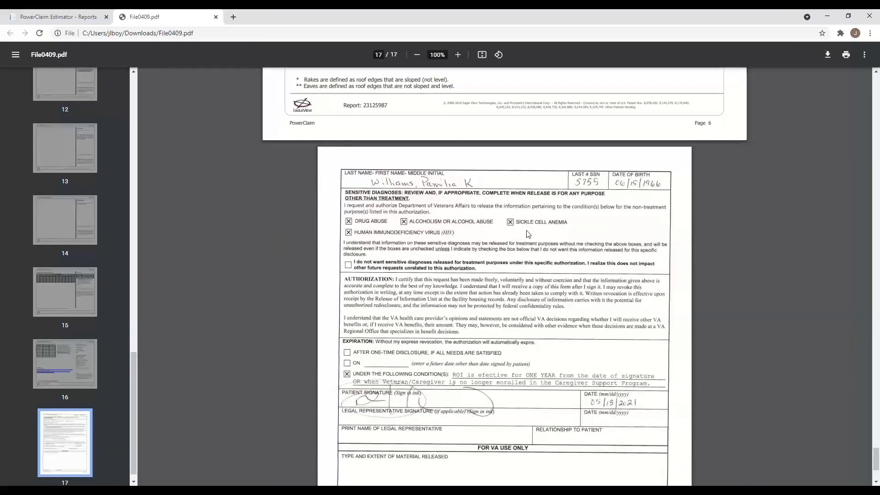
scroll(528, 231, down, 3)
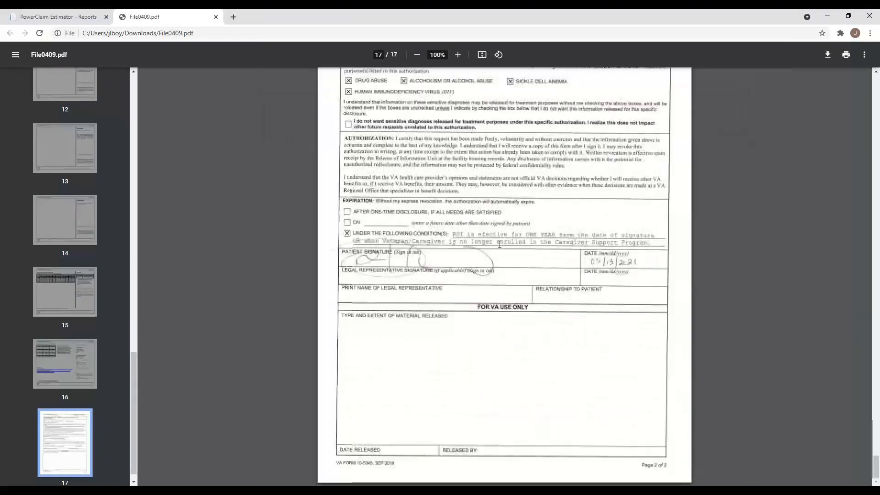
- Return to page 1, then close File0409.pdf to get back to the Reports page
scroll(501, 244, up, 8)
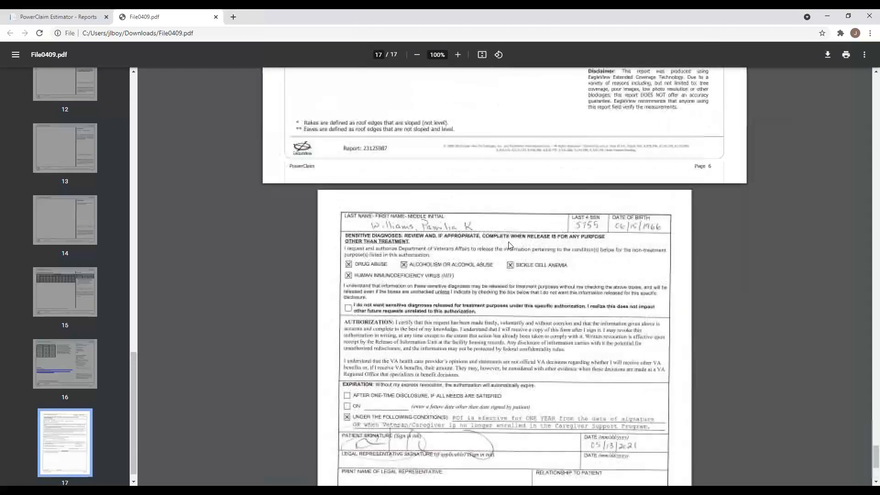
scroll(512, 246, up, 2)
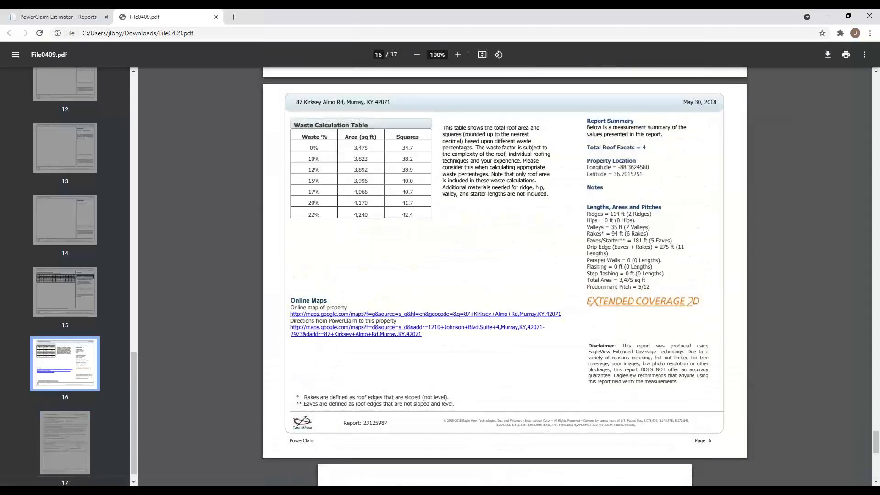
key(Home)
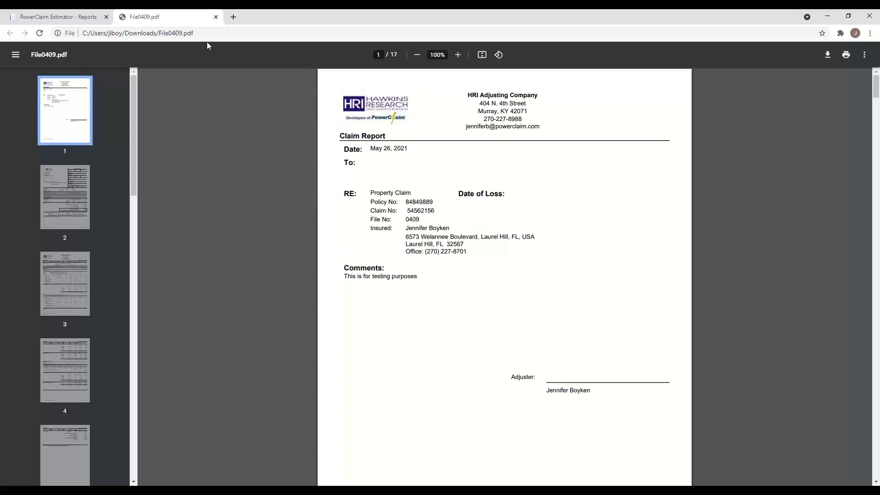
click(216, 17)
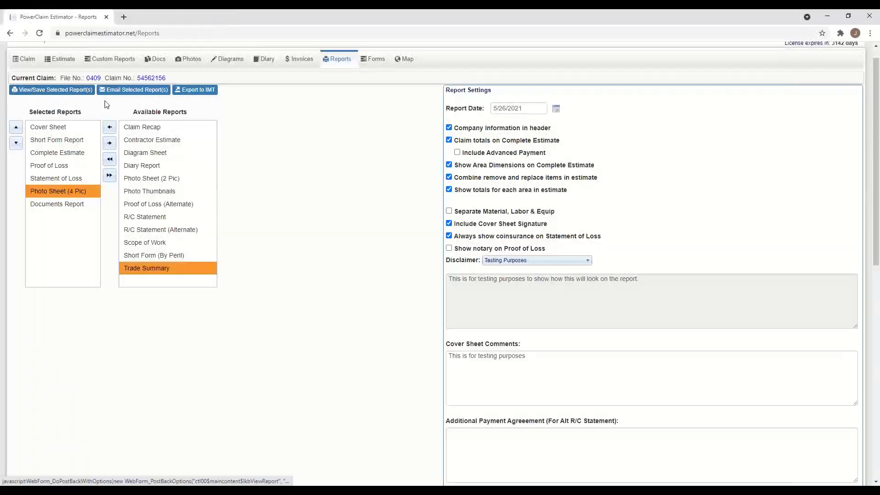